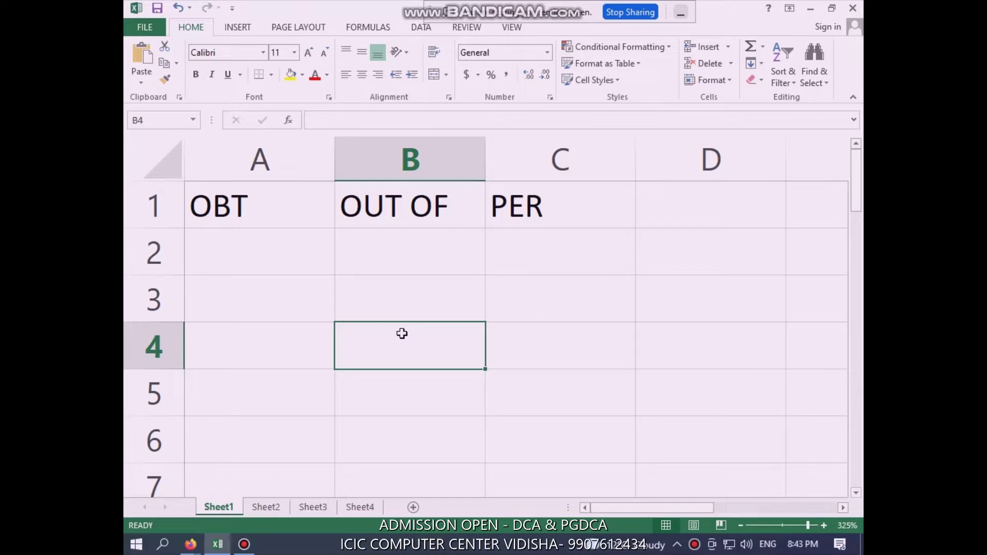
# Review Sheet2's student table (ROLL NO, COURSE, PER columns), then return to Sheet1
pyautogui.click(265, 508)
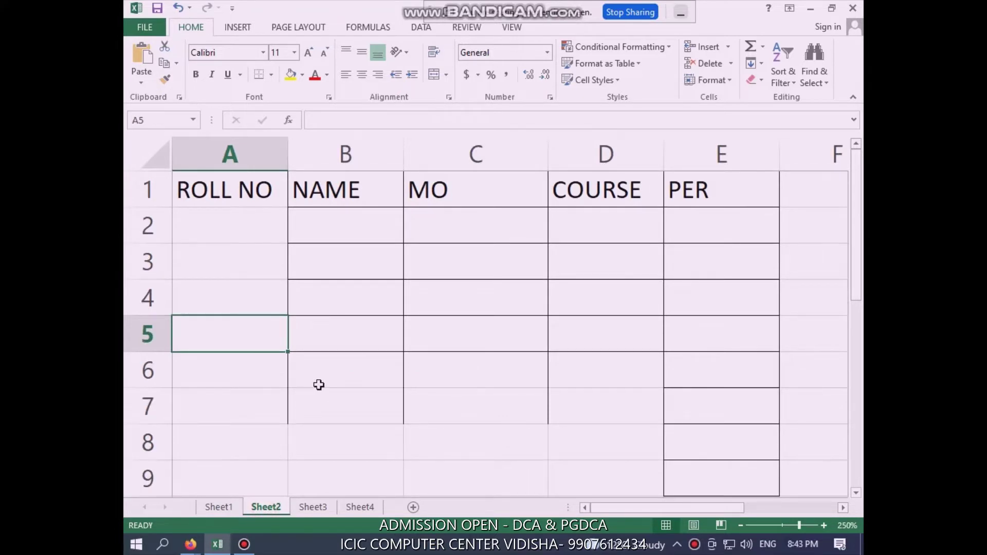
pyautogui.click(709, 216)
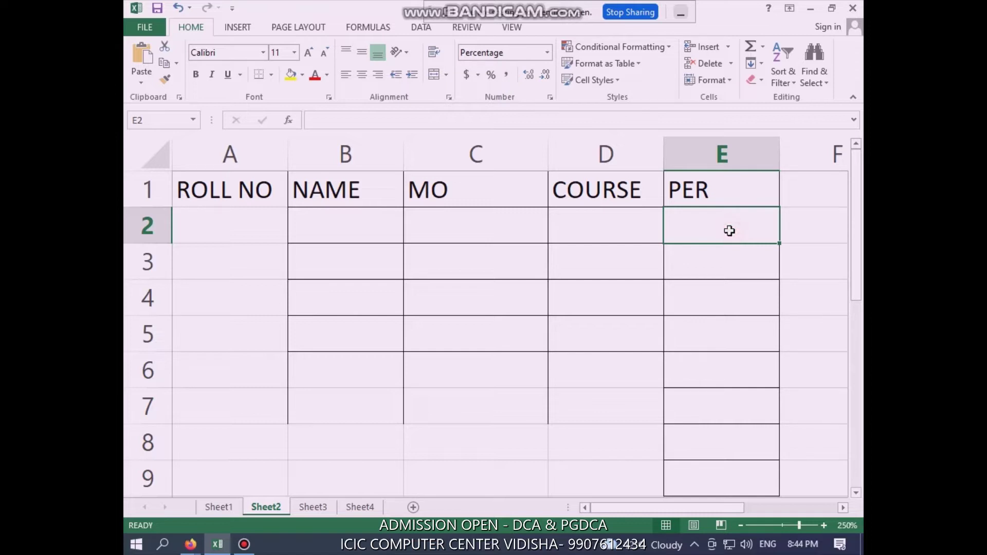
pyautogui.click(569, 248)
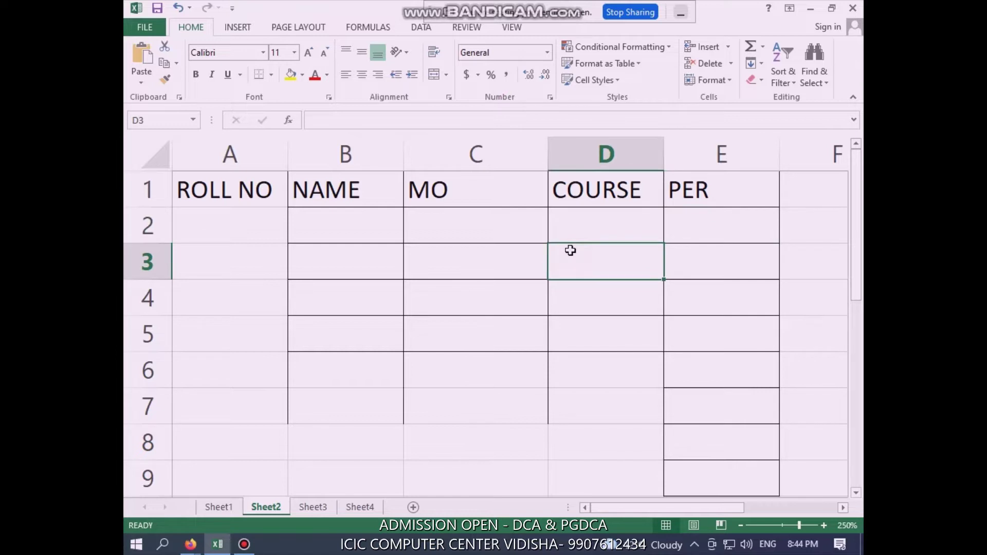
pyautogui.click(573, 225)
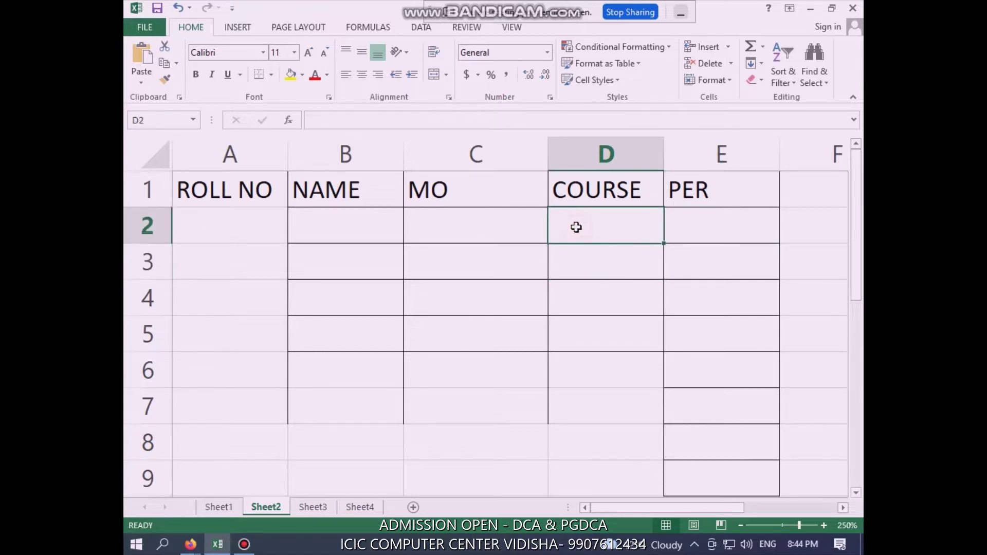
pyautogui.click(429, 231)
pyautogui.click(302, 231)
pyautogui.click(245, 230)
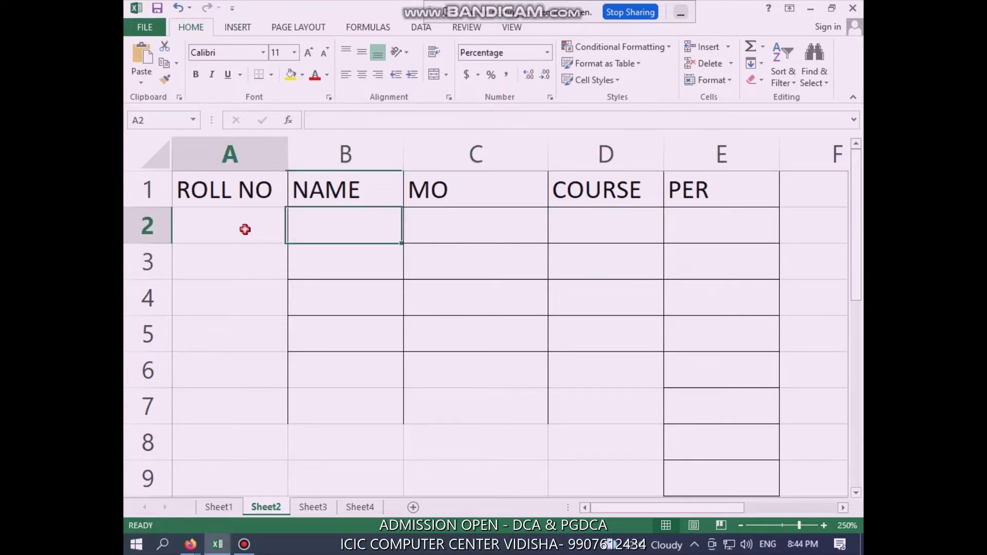
pyautogui.click(217, 508)
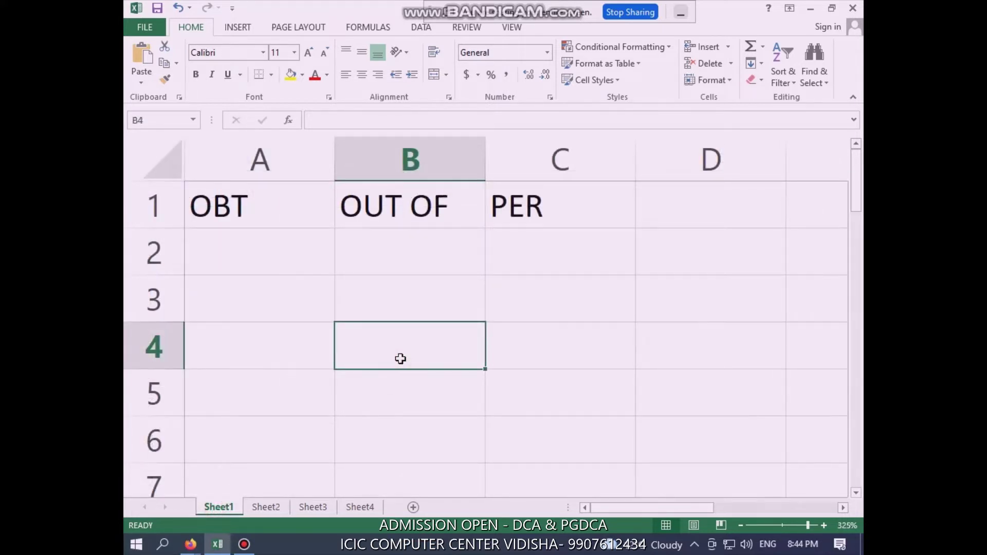
# Enter 350 under OBT in A2 and 500 under OUT OF in B2
pyautogui.click(289, 207)
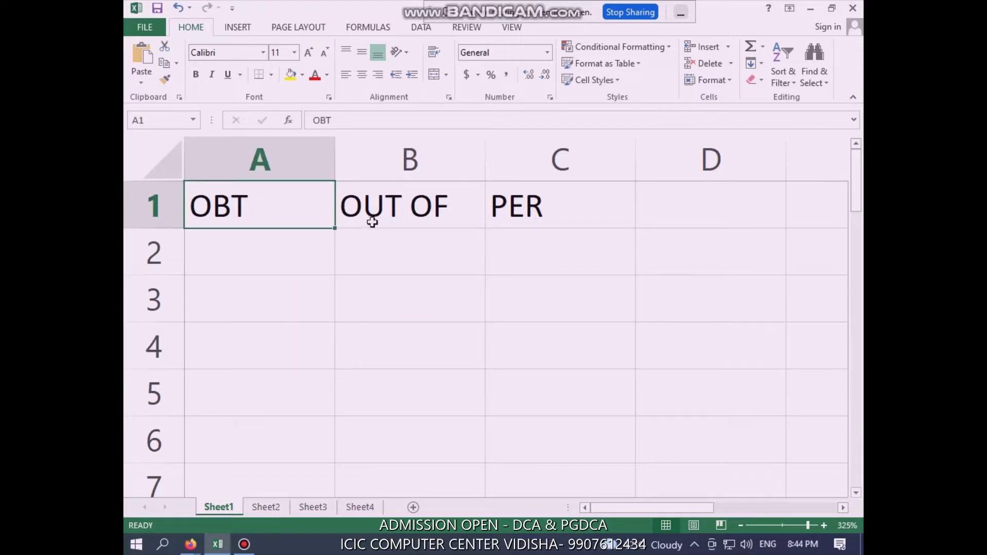
pyautogui.click(429, 203)
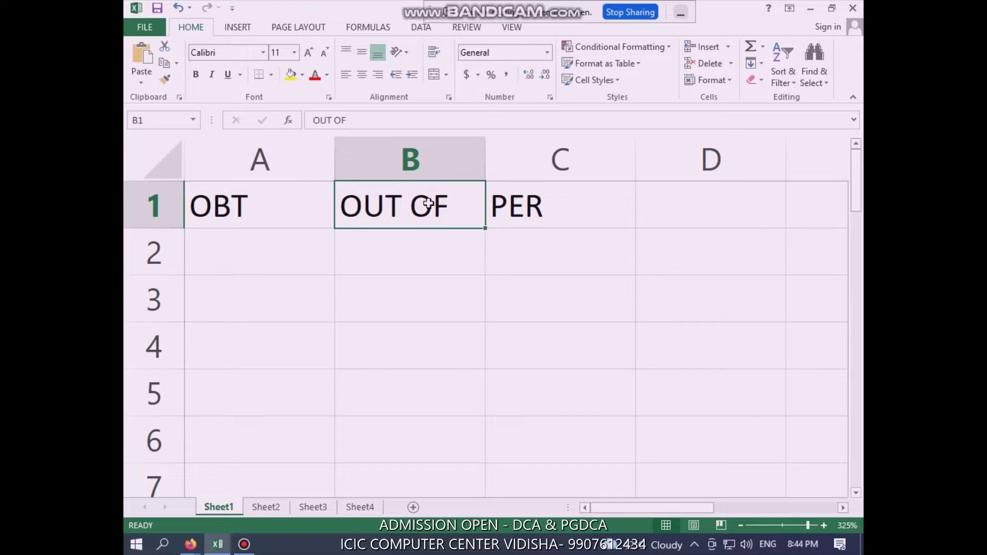
pyautogui.click(568, 196)
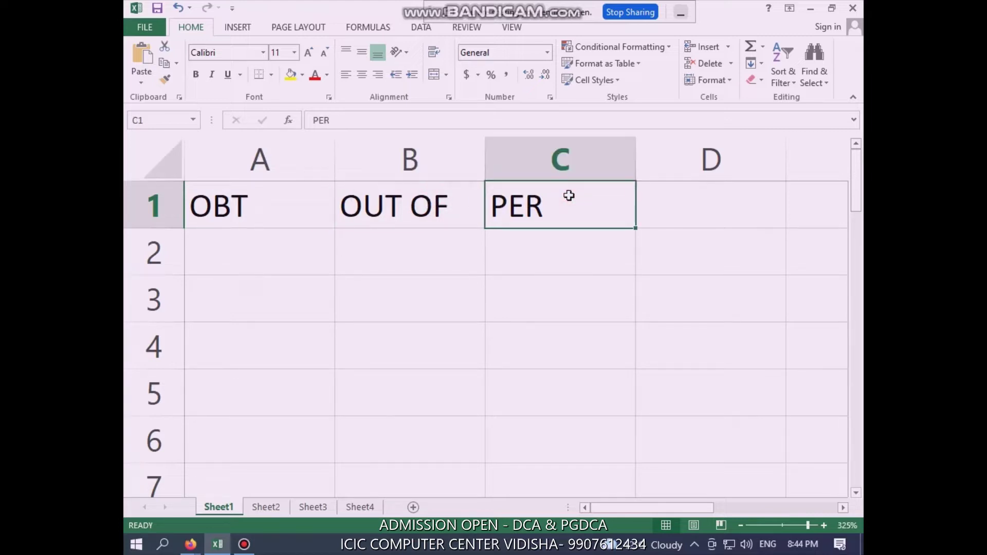
pyautogui.click(489, 277)
pyautogui.click(261, 248)
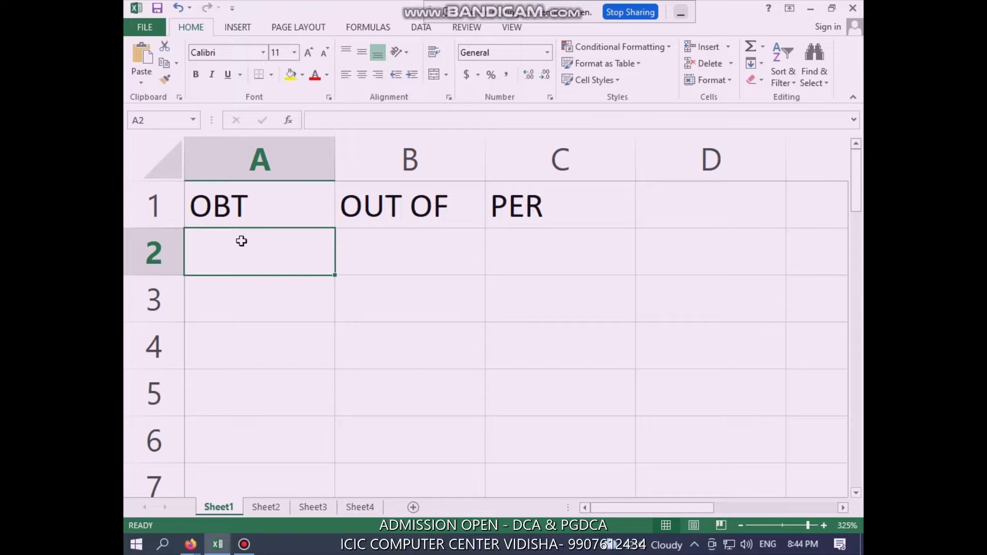
pyautogui.write('350')
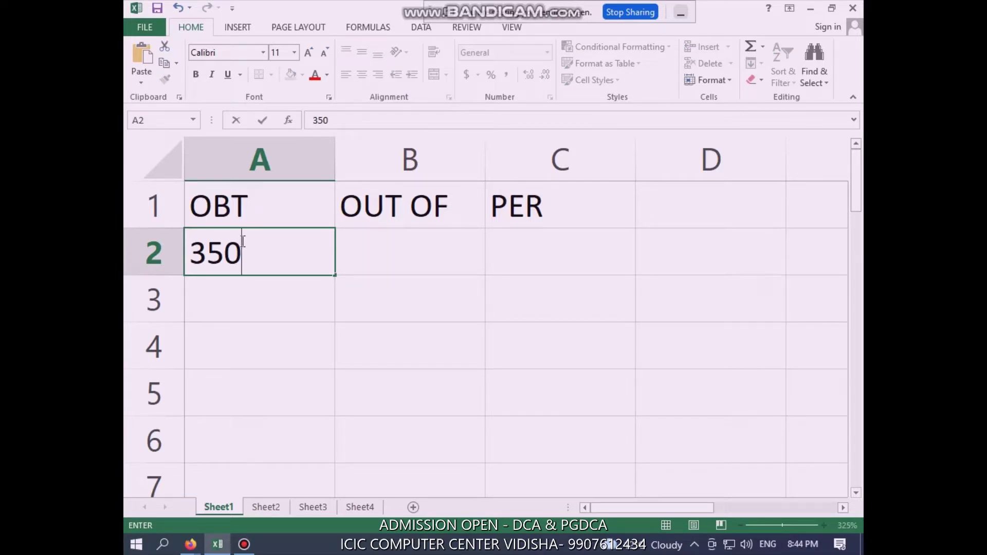
pyautogui.press('Tab')
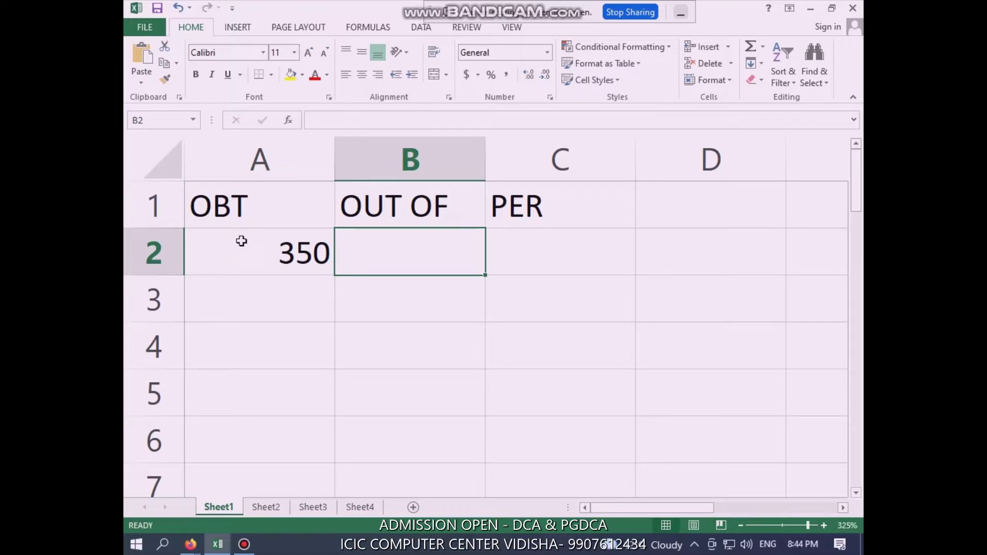
pyautogui.write('500')
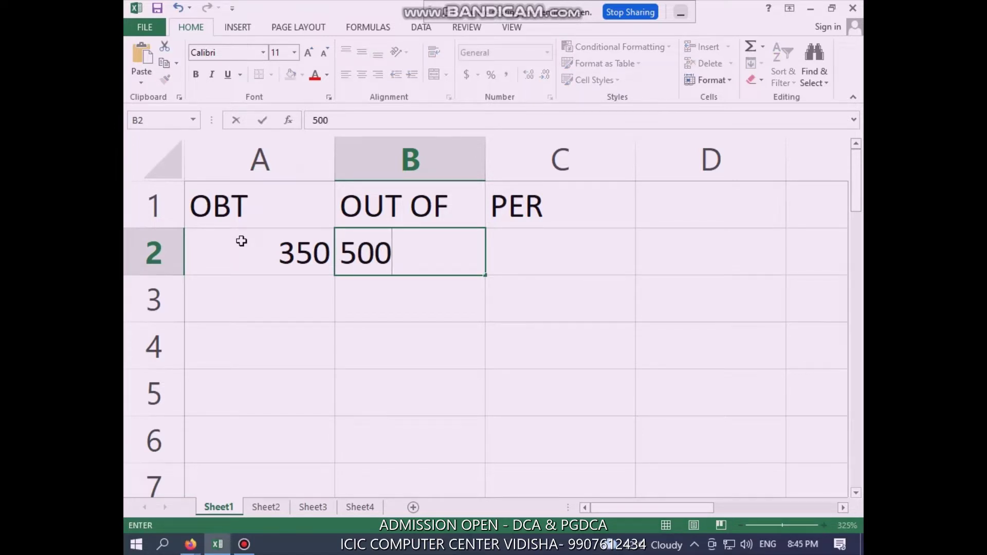
pyautogui.click(547, 252)
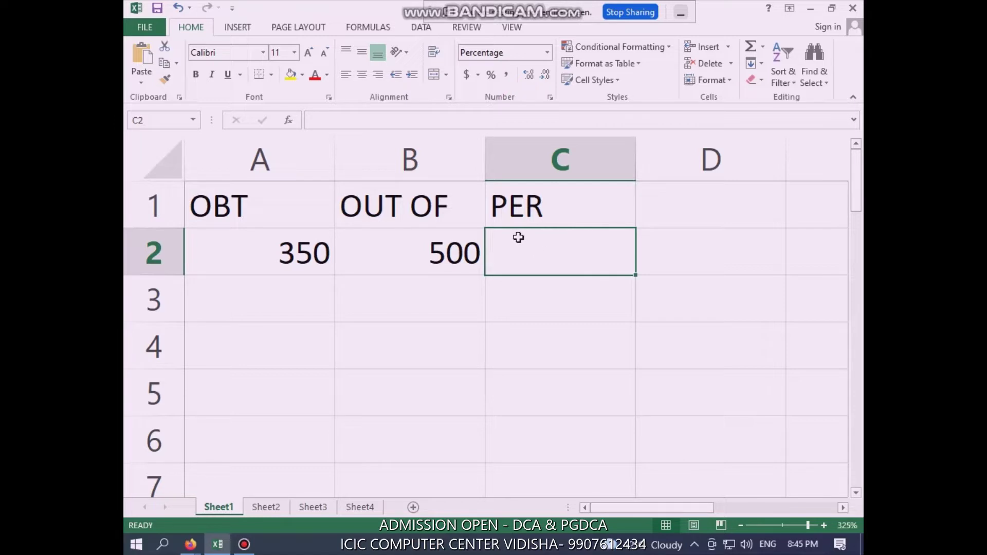
# Format C2 as a percentage and enter =A2/B2 so it shows 70%
pyautogui.click(492, 82)
pyautogui.doubleClick(602, 251)
pyautogui.write('=')
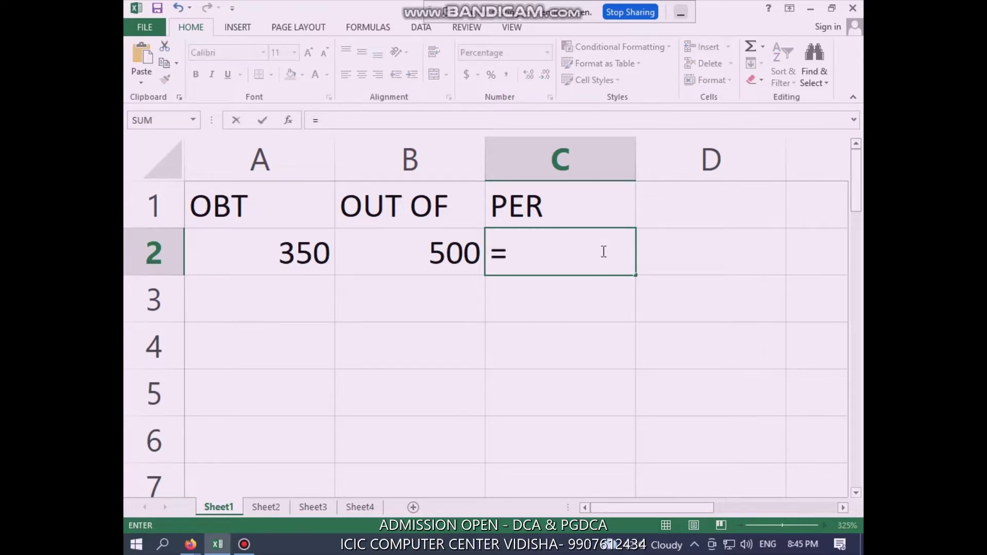
pyautogui.click(295, 251)
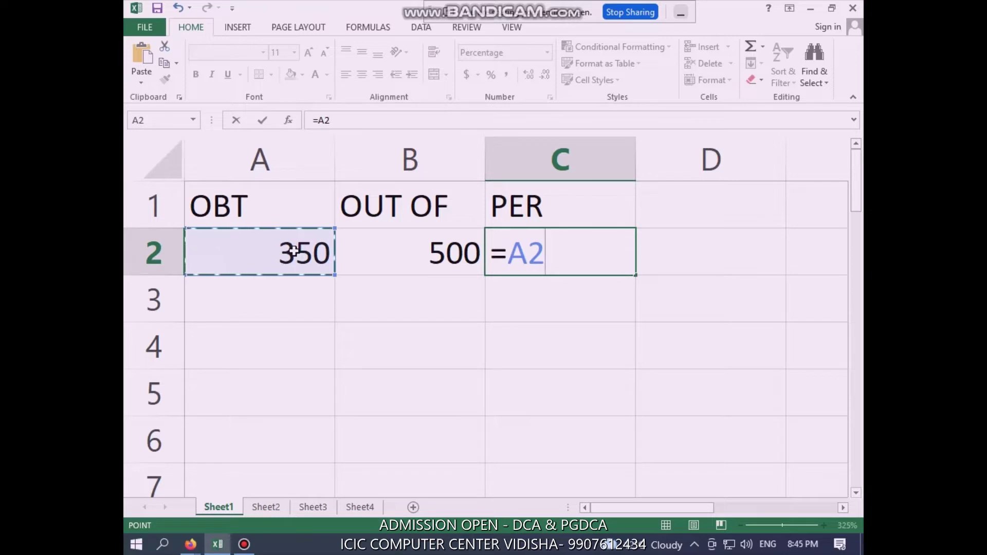
pyautogui.write('/')
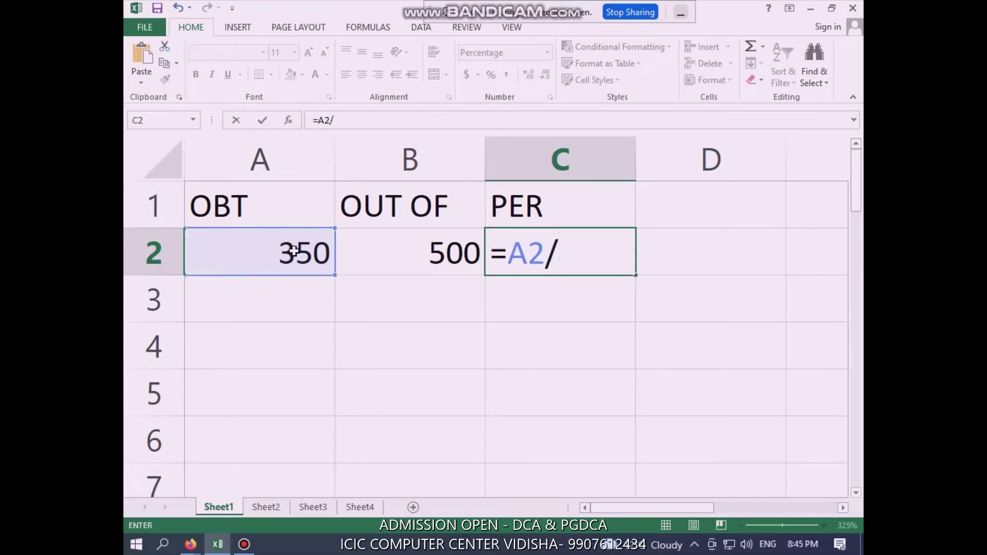
pyautogui.click(436, 256)
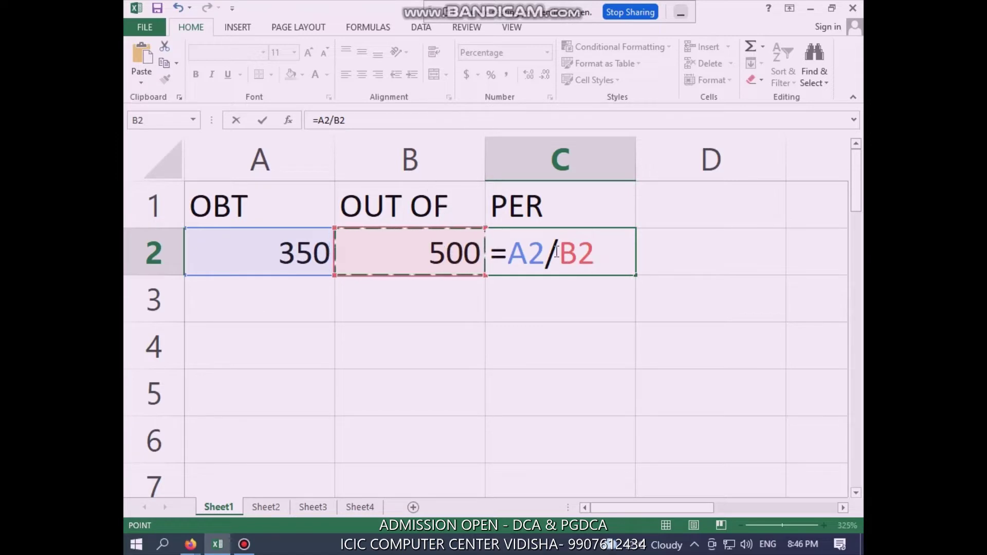
pyautogui.press('Return')
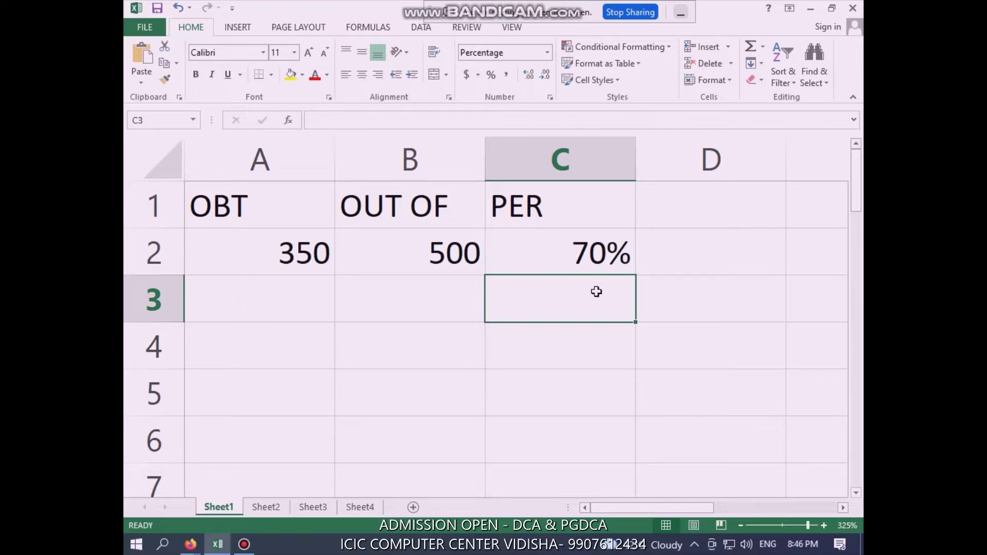
pyautogui.click(560, 257)
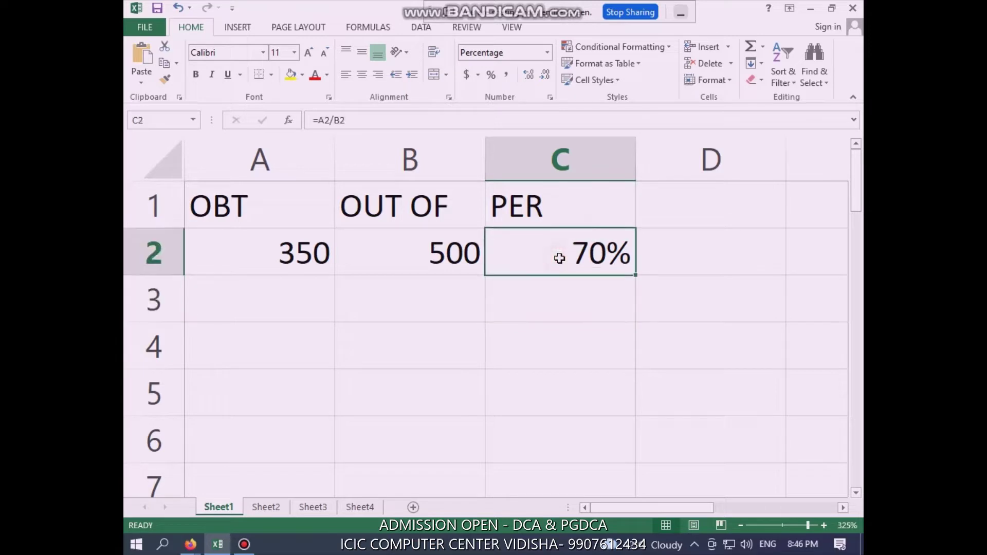
pyautogui.press('Delete')
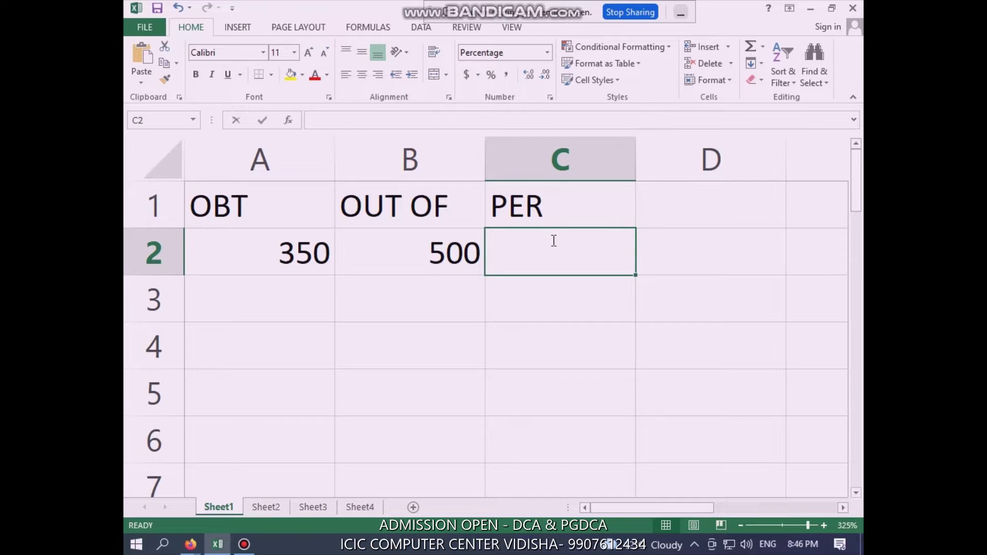
pyautogui.write('=')
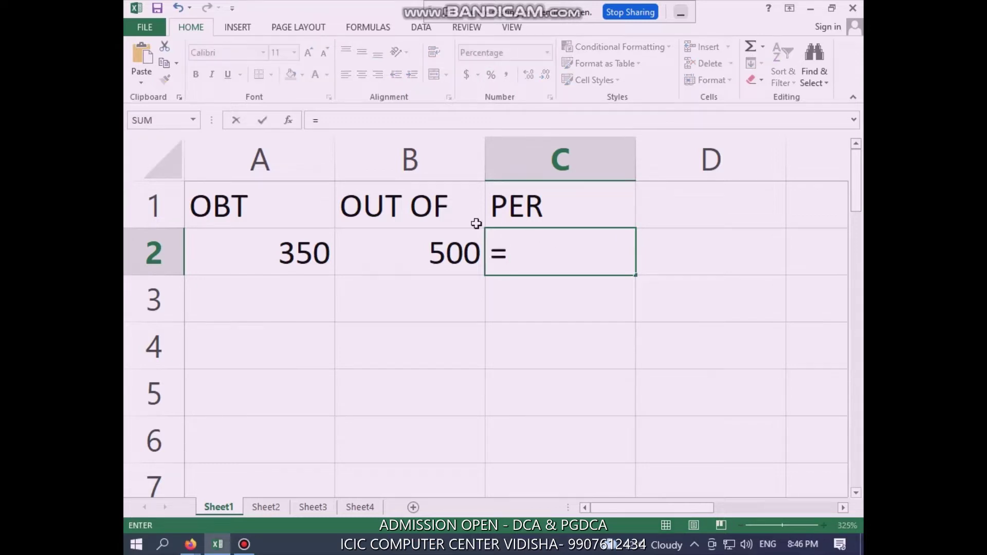
pyautogui.click(267, 254)
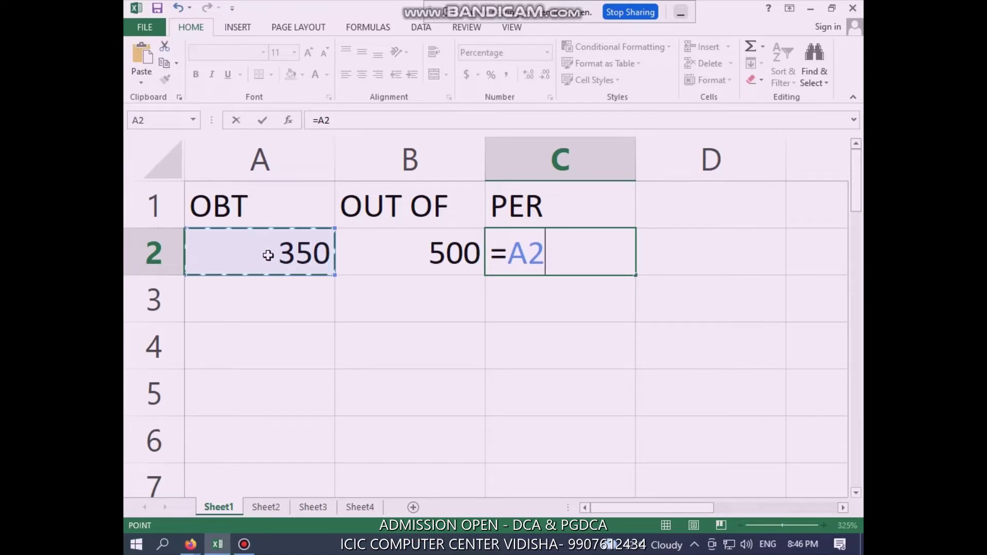
pyautogui.write('/')
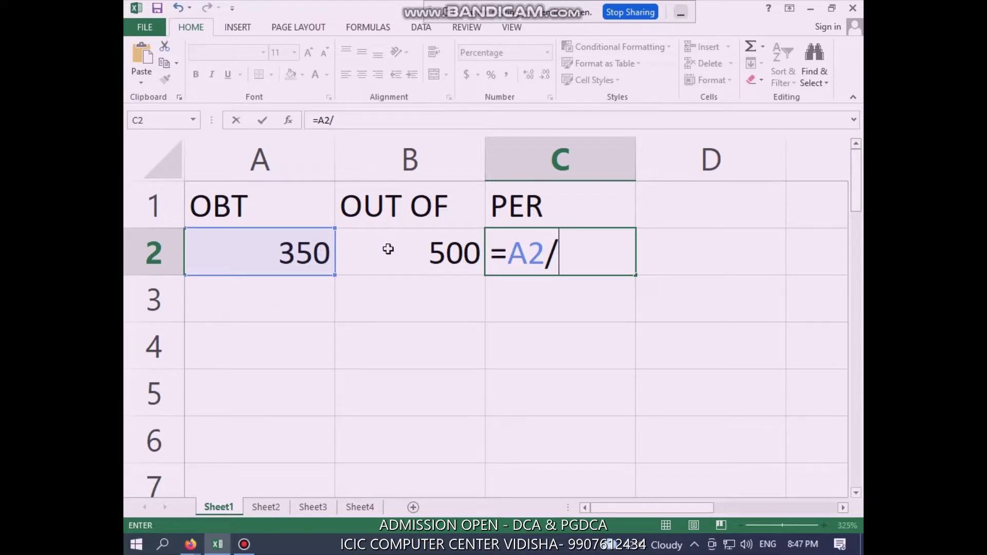
pyautogui.click(426, 249)
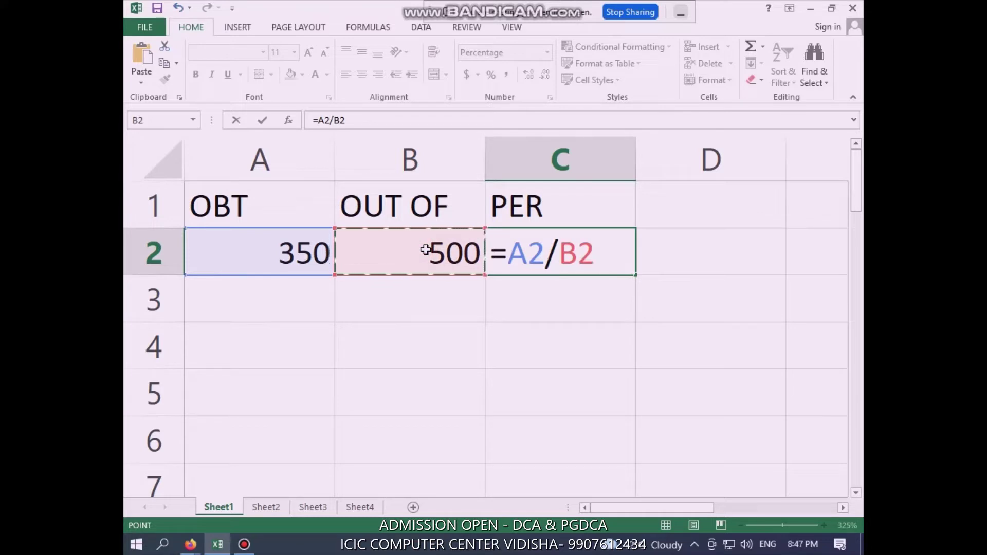
pyautogui.press('Return')
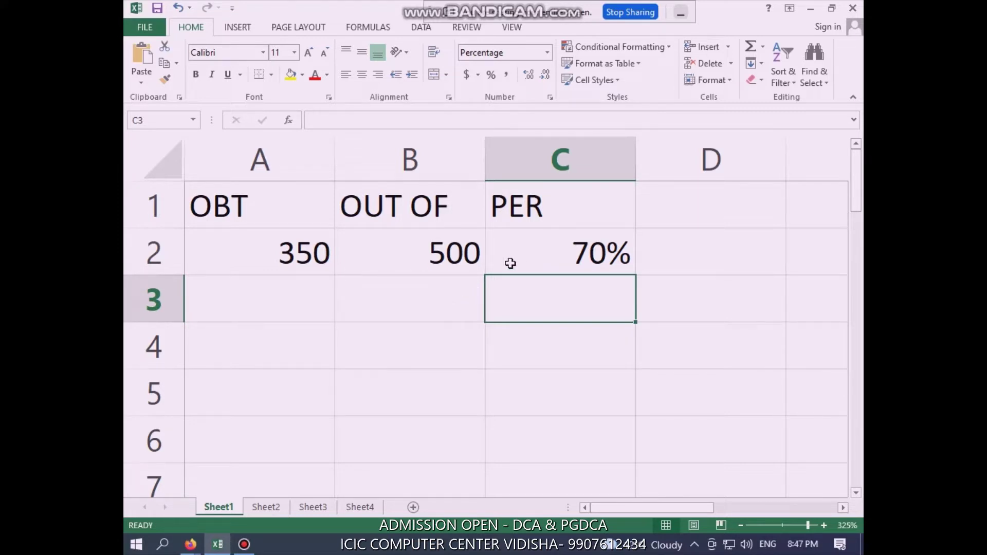
# Fill B2:C2 down the sheet and delete the surplus filled cells in rows 30–33
pyautogui.click(459, 294)
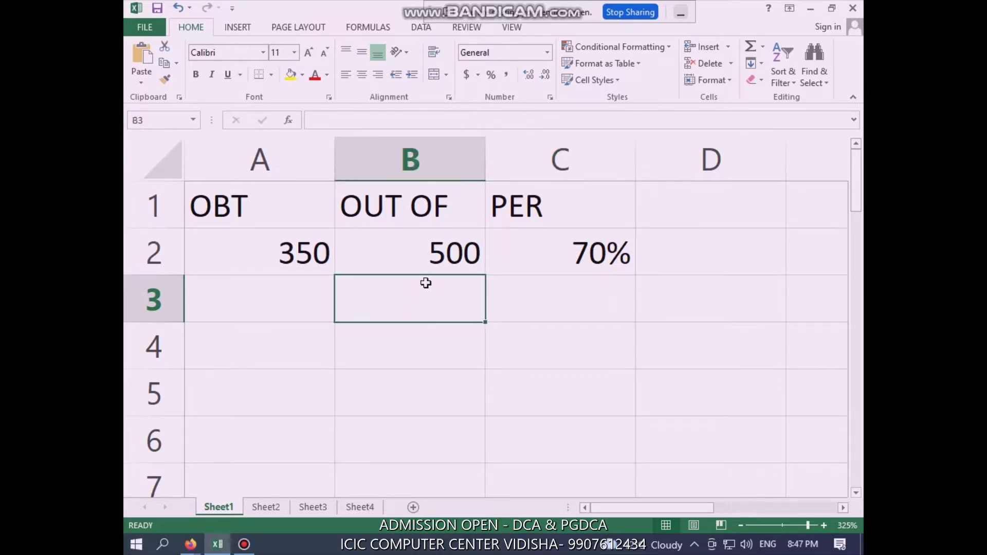
pyautogui.click(310, 251)
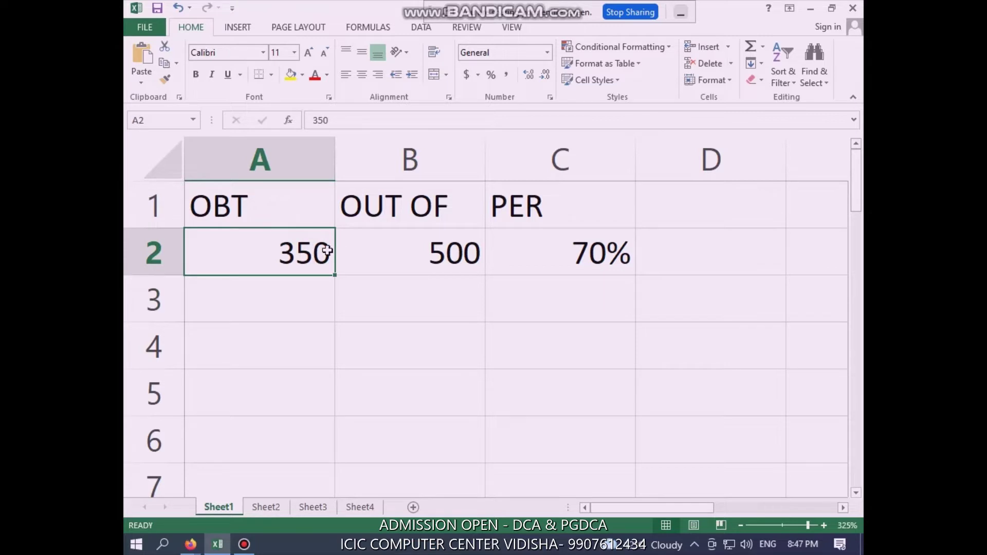
pyautogui.moveTo(330, 249); pyautogui.dragTo(567, 249)
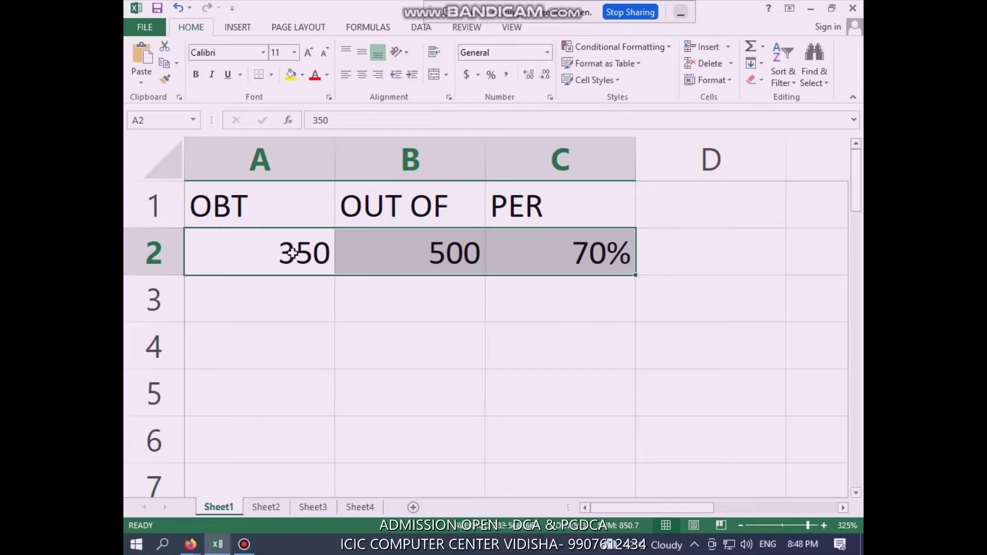
pyautogui.click(431, 307)
pyautogui.click(424, 254)
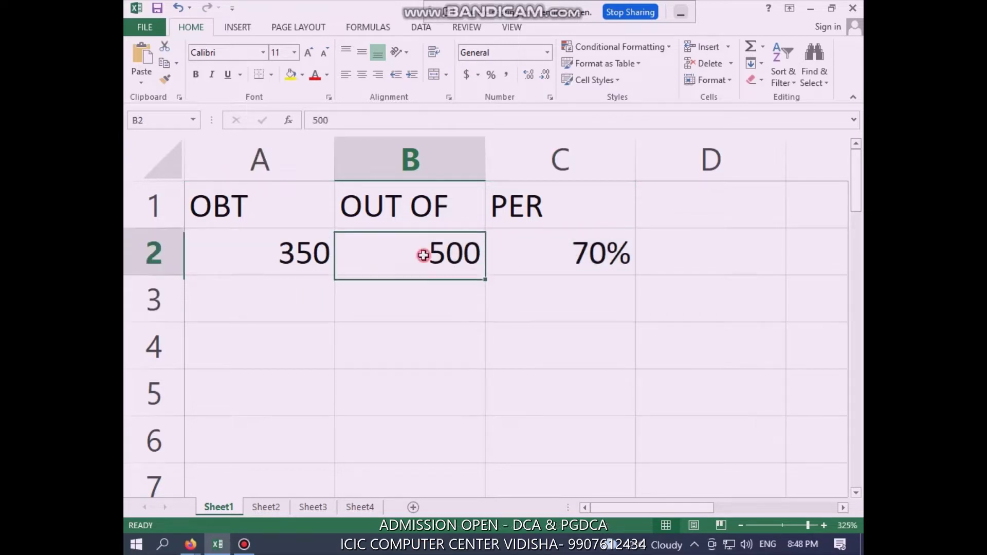
pyautogui.moveTo(445, 254); pyautogui.dragTo(602, 255)
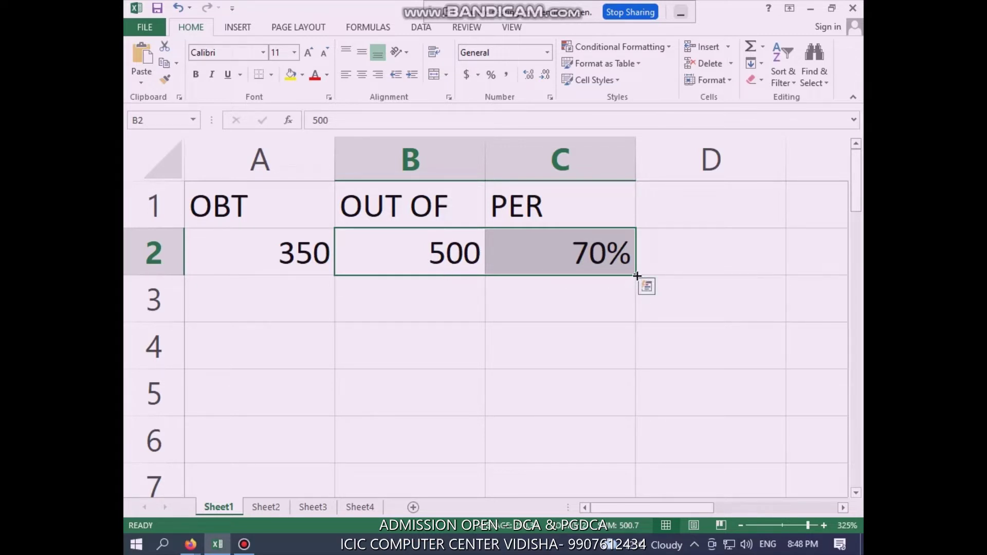
pyautogui.moveTo(637, 276); pyautogui.dragTo(637, 414)
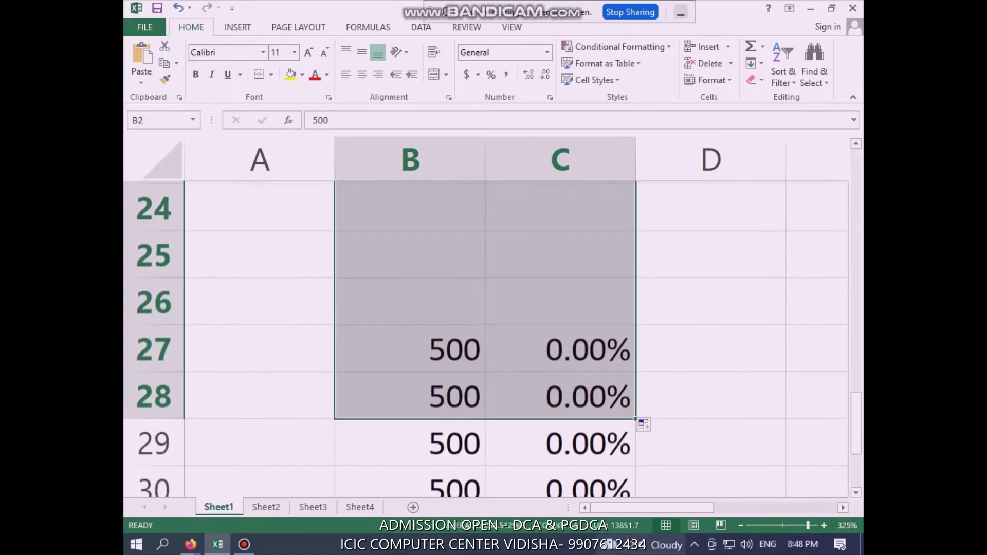
pyautogui.scroll(-2, 551, 428)
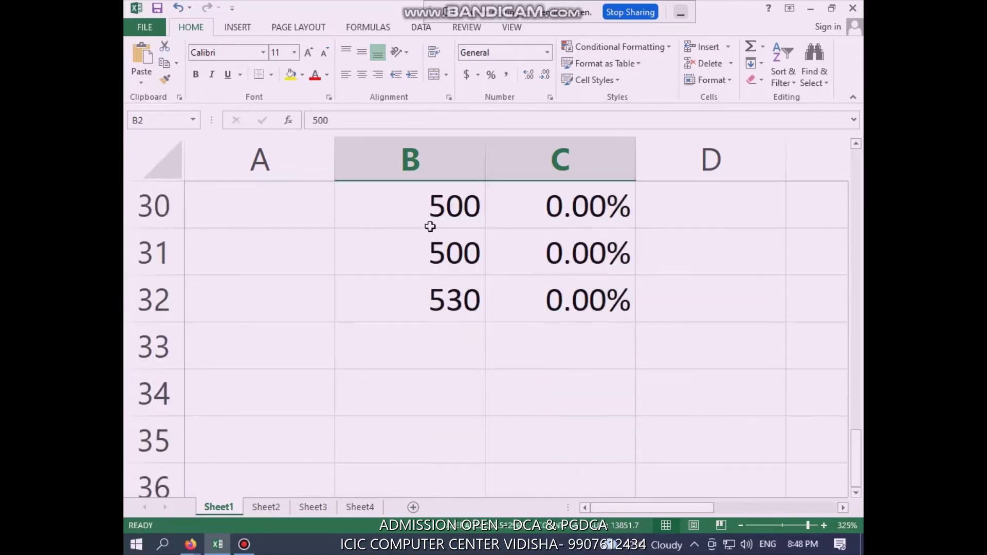
pyautogui.moveTo(430, 227); pyautogui.dragTo(684, 346)
pyautogui.press('Delete')
pyautogui.scroll(10, 643, 313)
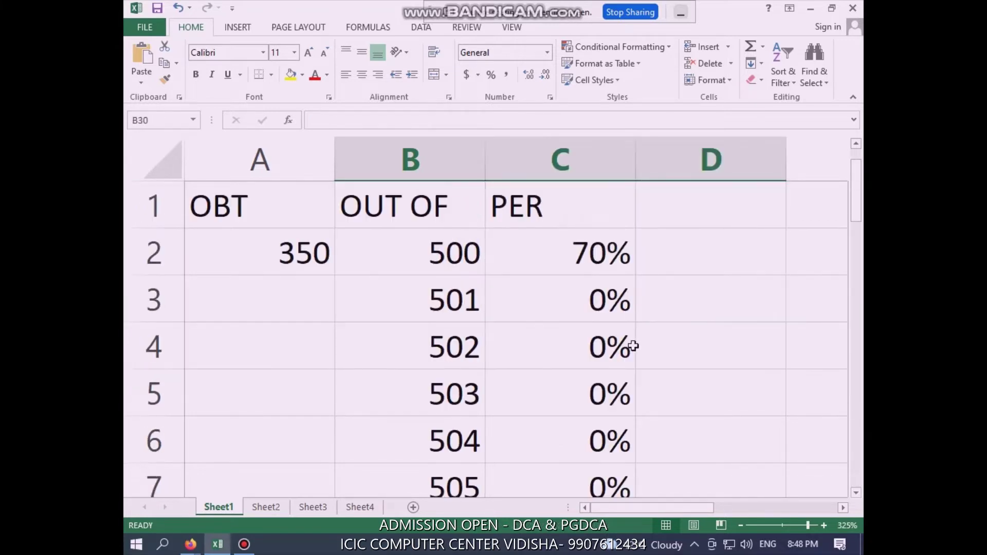
# Check column B, where the fill produced an increasing series (501 onward)
pyautogui.click(461, 252)
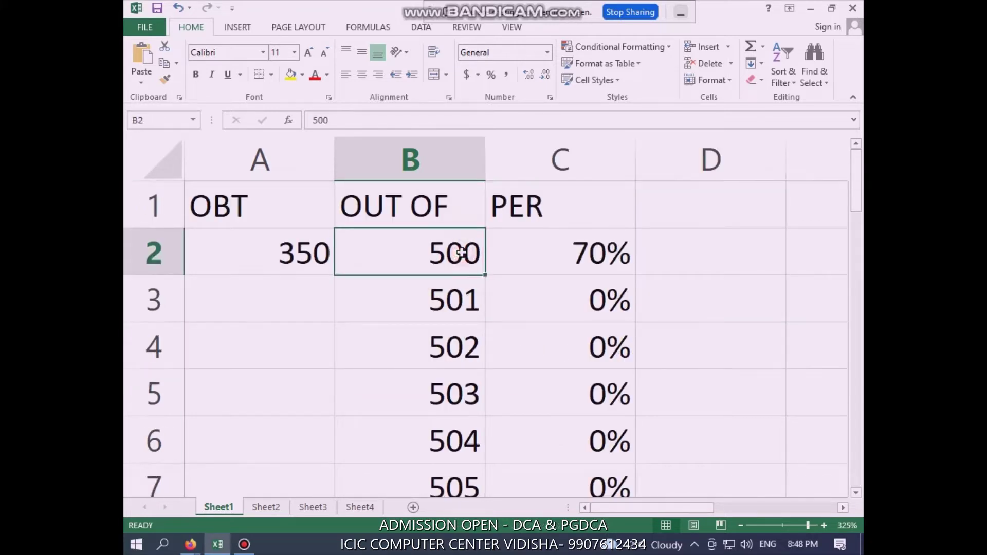
pyautogui.click(466, 298)
pyautogui.click(465, 340)
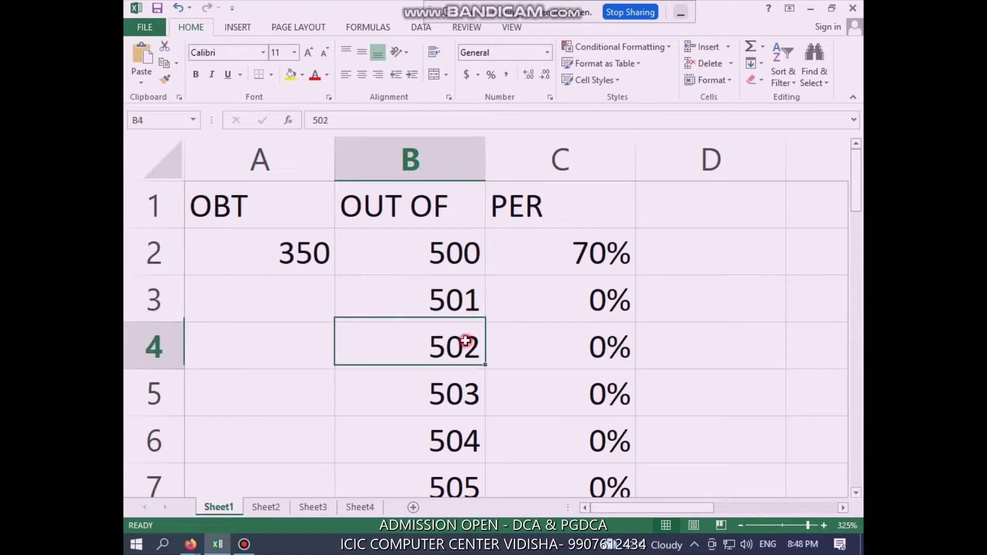
pyautogui.click(463, 386)
pyautogui.click(462, 444)
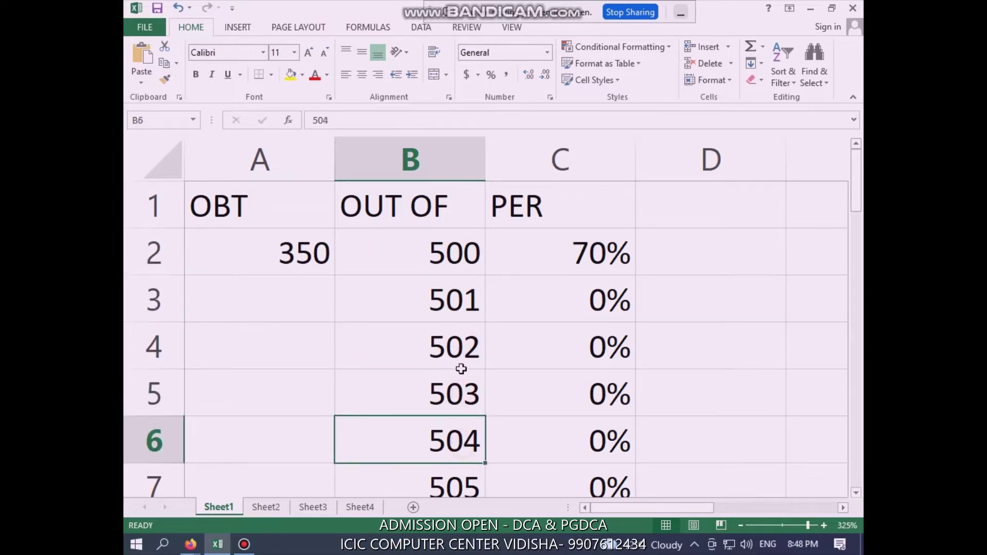
# Copy 500 down the whole OUT OF column, then go to Sheet2
pyautogui.click(454, 261)
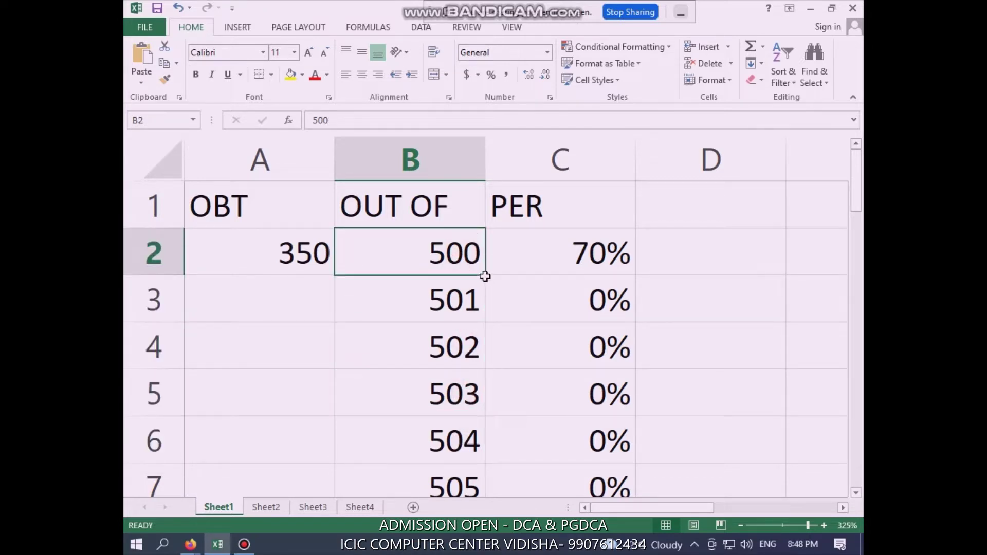
pyautogui.moveTo(485, 276); pyautogui.dragTo(478, 516)
pyautogui.scroll(8, 471, 284)
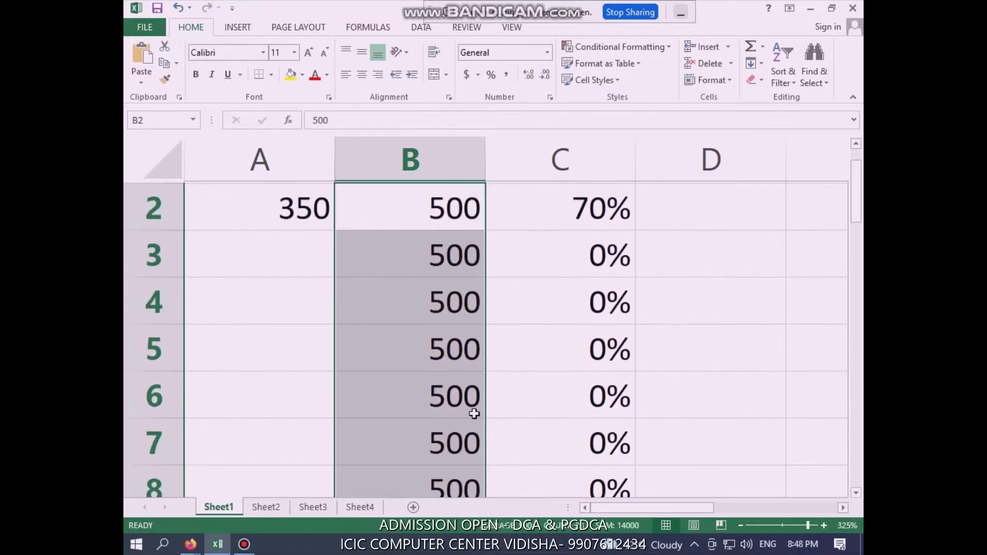
pyautogui.click(467, 354)
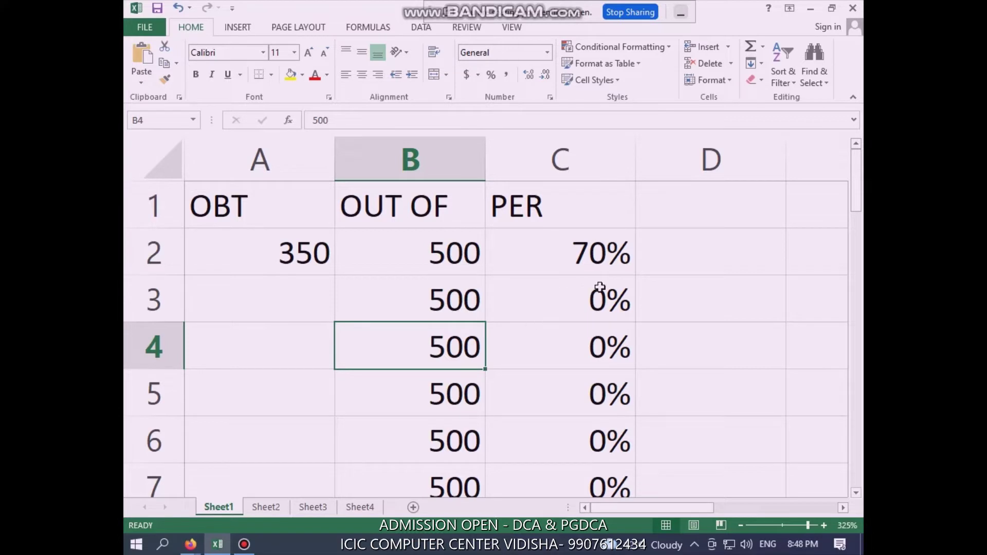
pyautogui.click(289, 291)
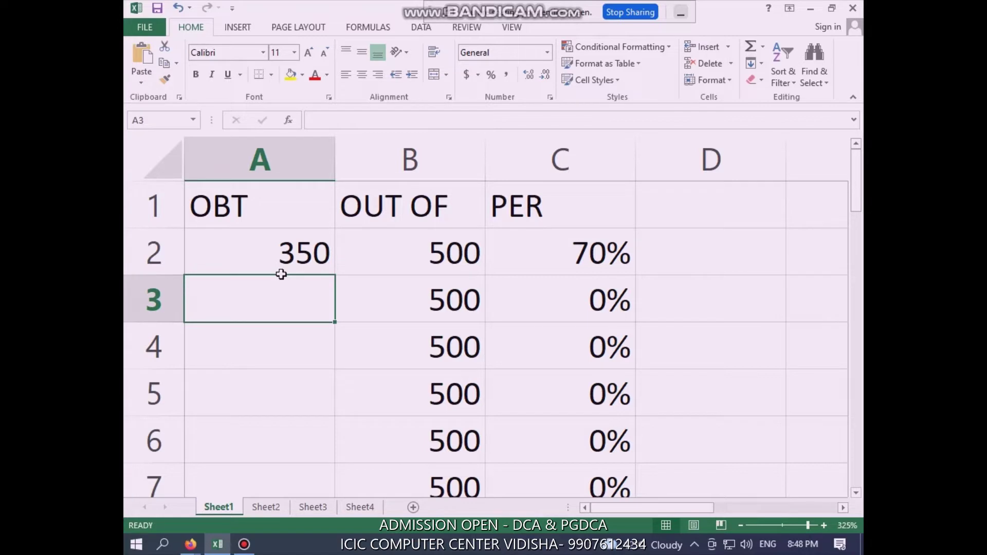
pyautogui.click(268, 509)
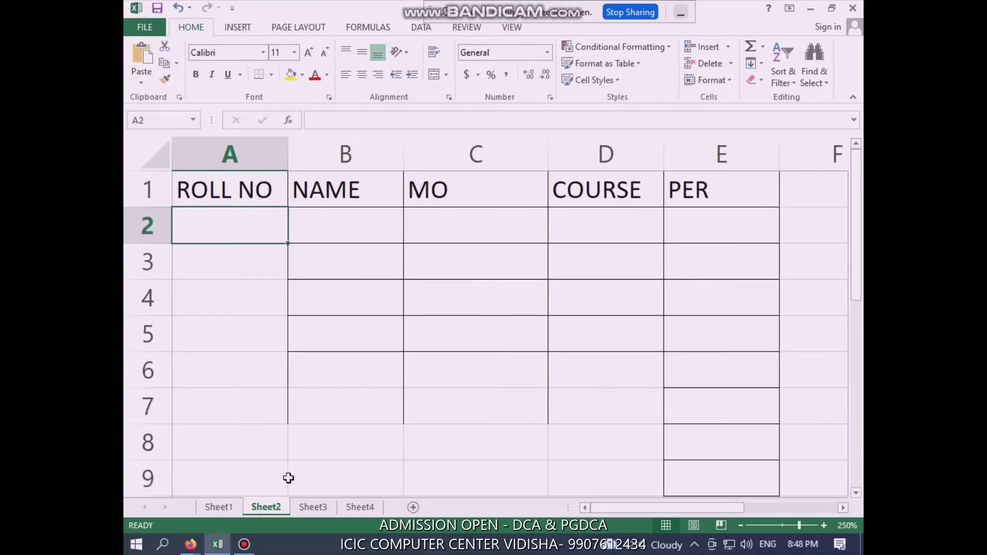
# Select the entire Sheet2 worksheet and apply All Borders to every cell
pyautogui.click(719, 195)
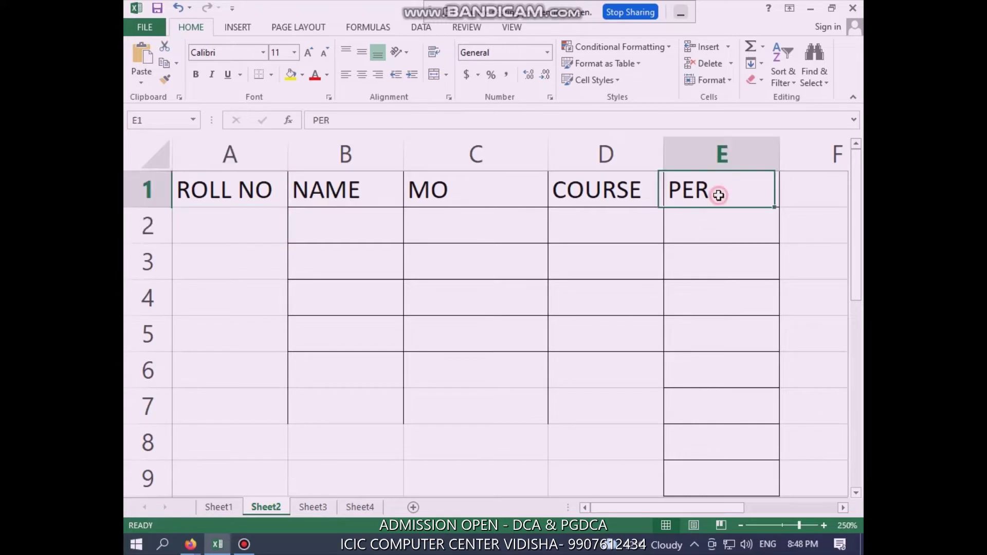
pyautogui.click(718, 224)
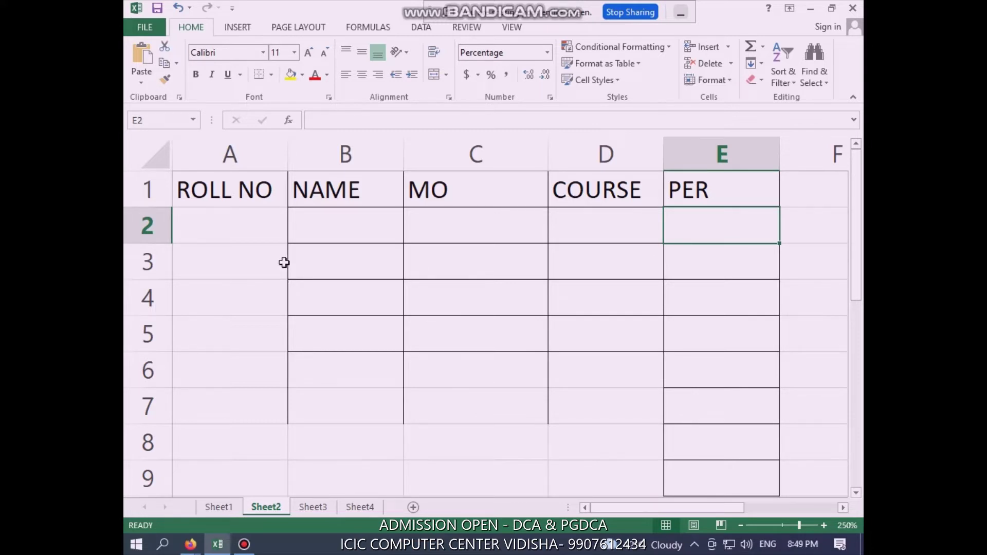
pyautogui.click(157, 156)
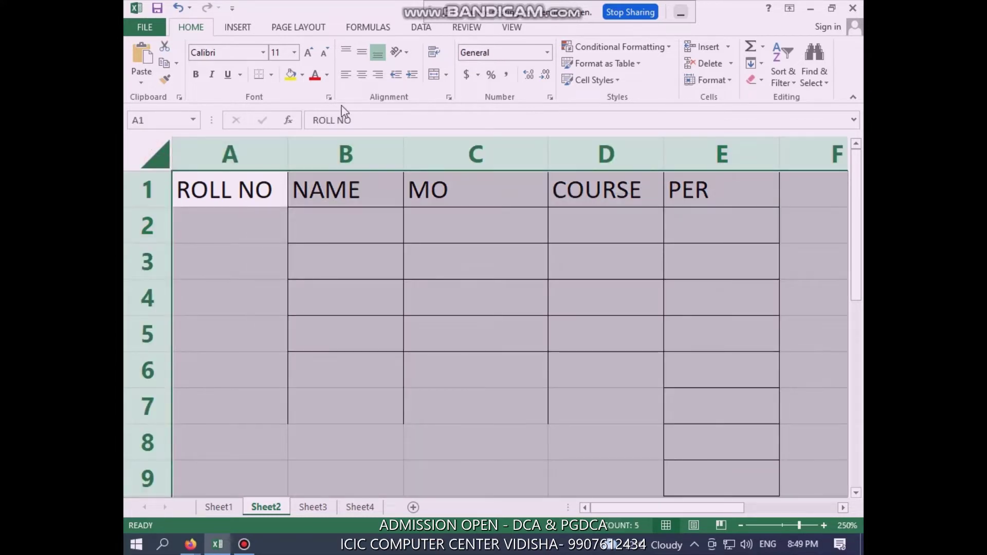
pyautogui.click(271, 75)
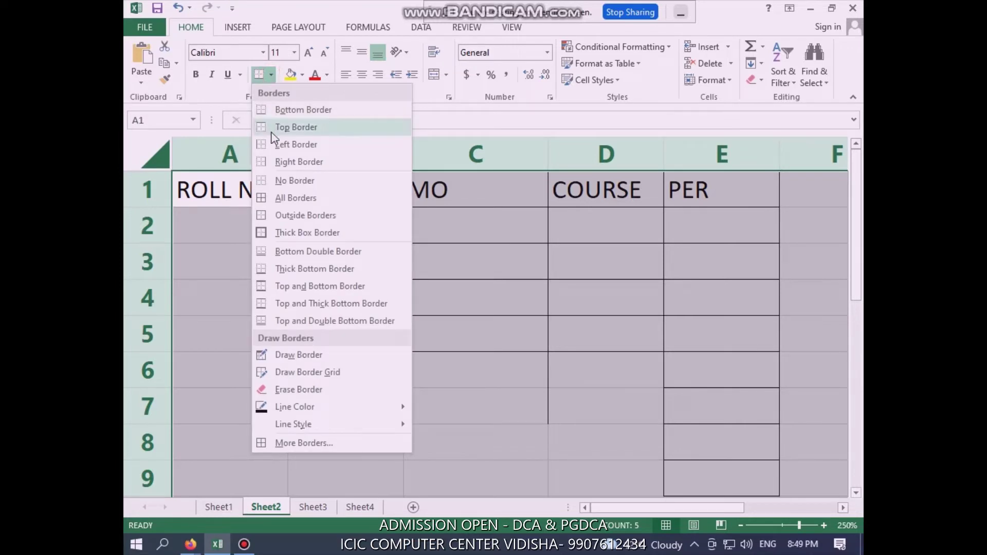
pyautogui.click(282, 200)
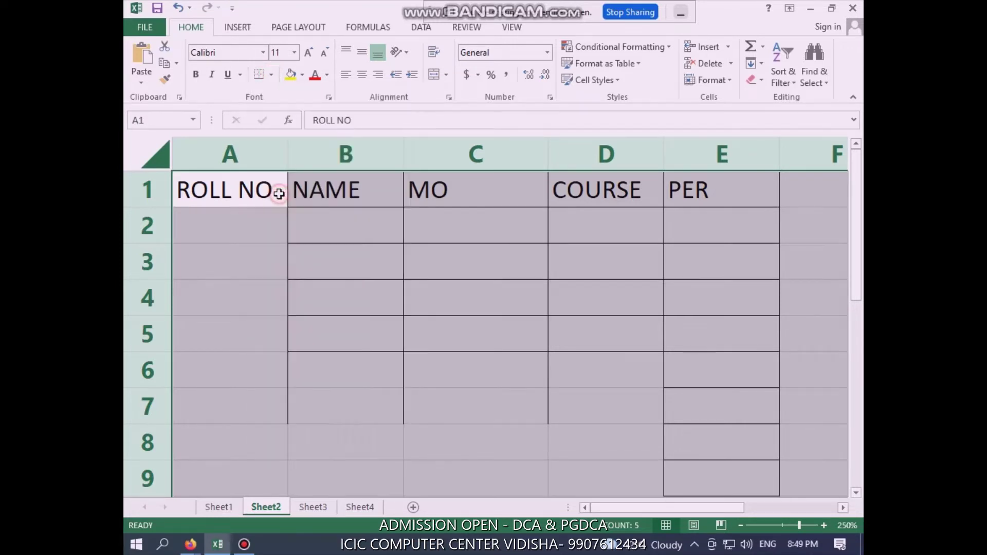
pyautogui.click(486, 368)
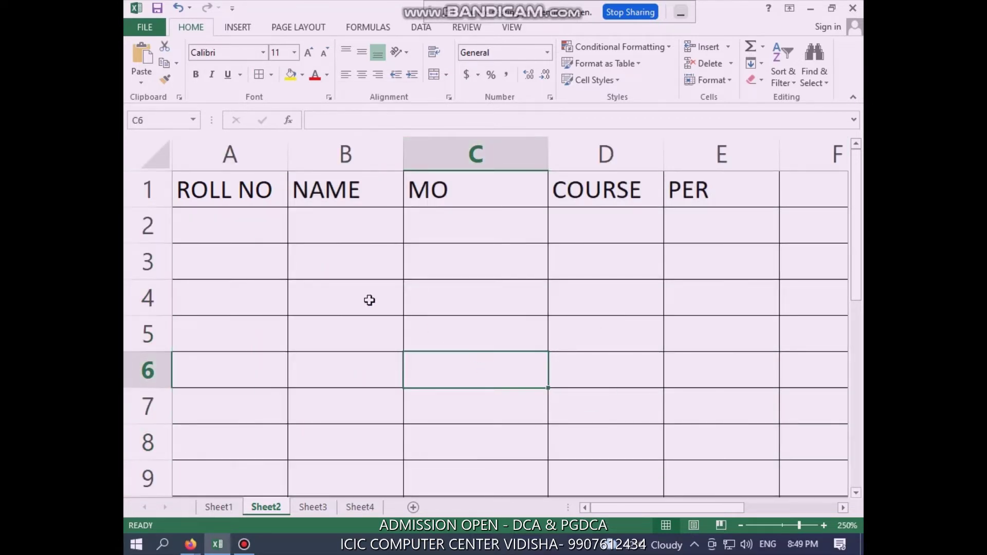
pyautogui.click(242, 226)
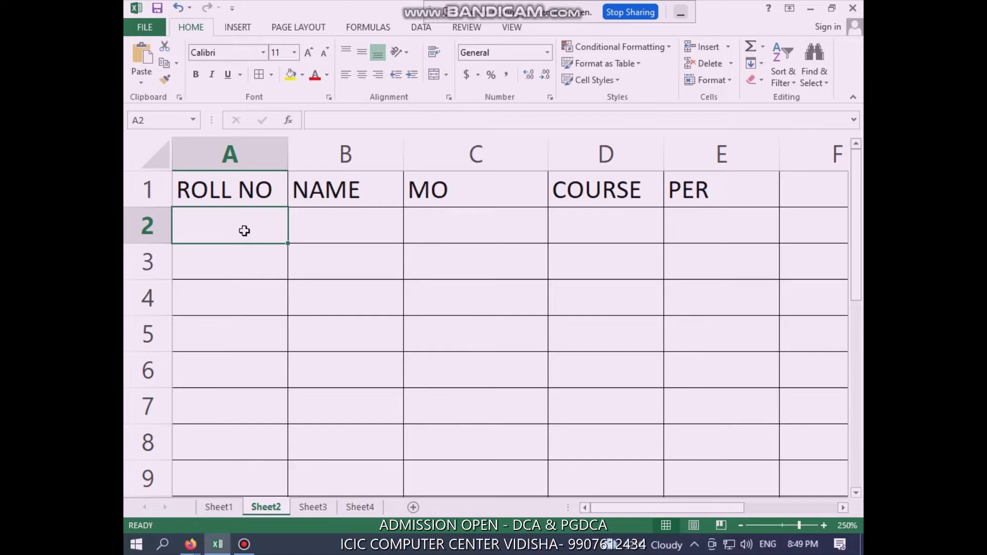
# Enter 2022001 and 2022002 in A2:A3 and extend the series down the ROLL NO column
pyautogui.write('202')
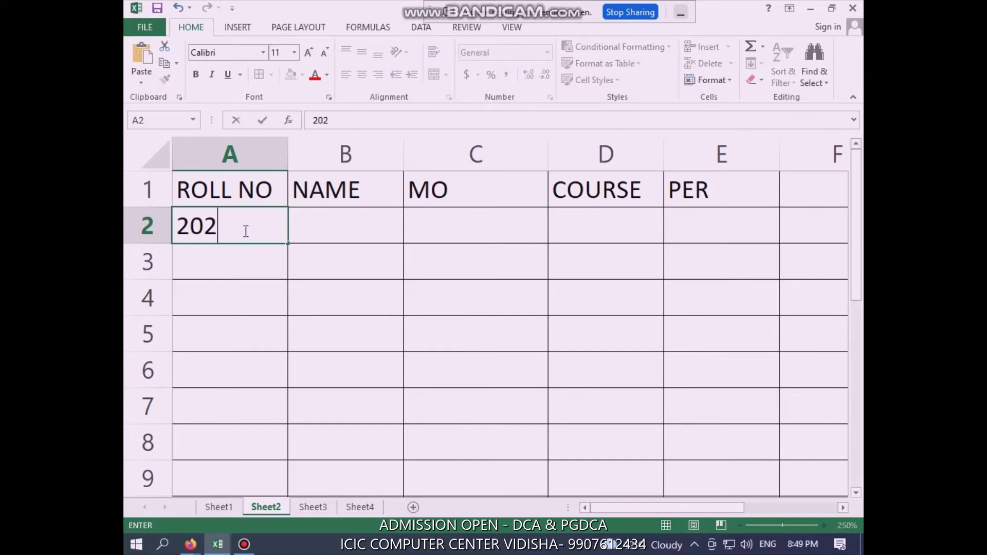
pyautogui.write('2001')
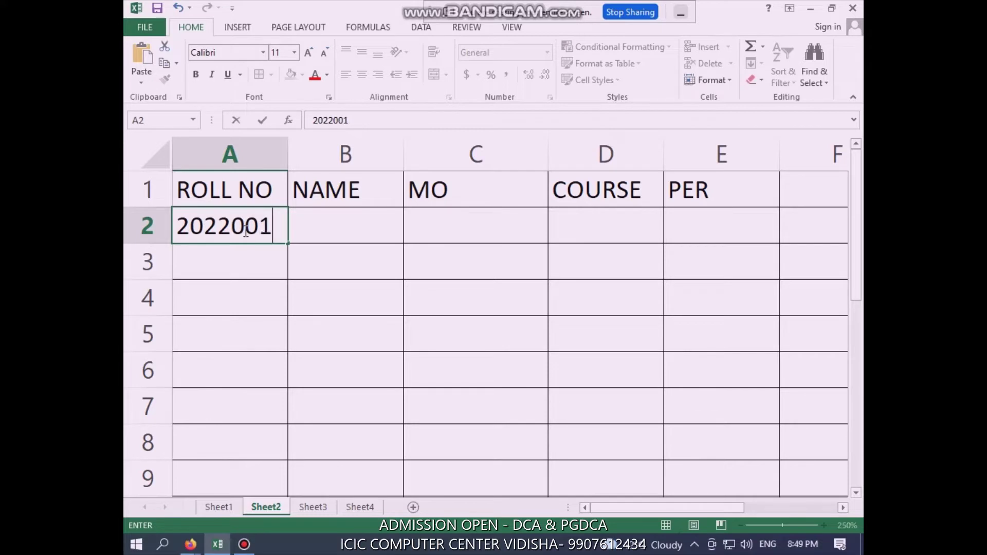
pyautogui.press('Return')
pyautogui.write('20')
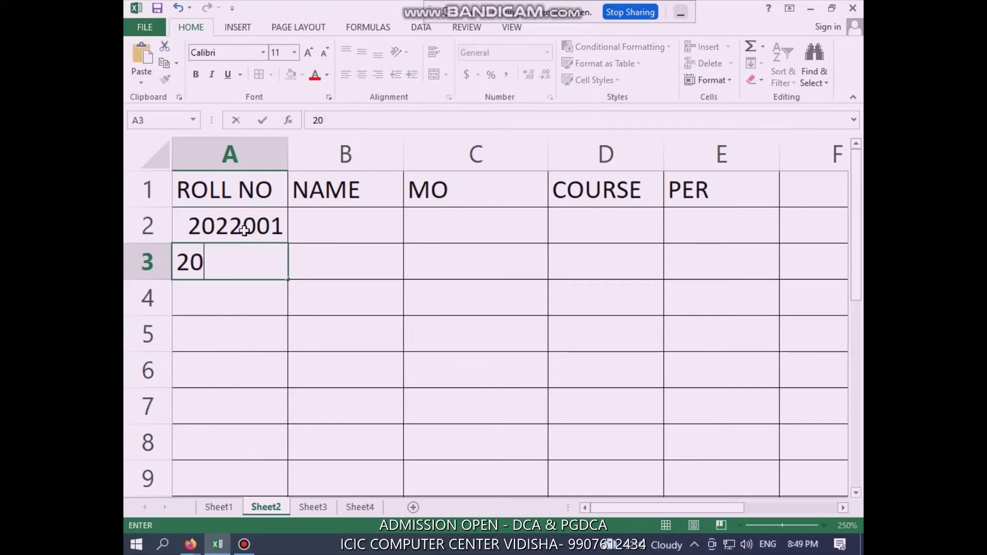
pyautogui.write('22002')
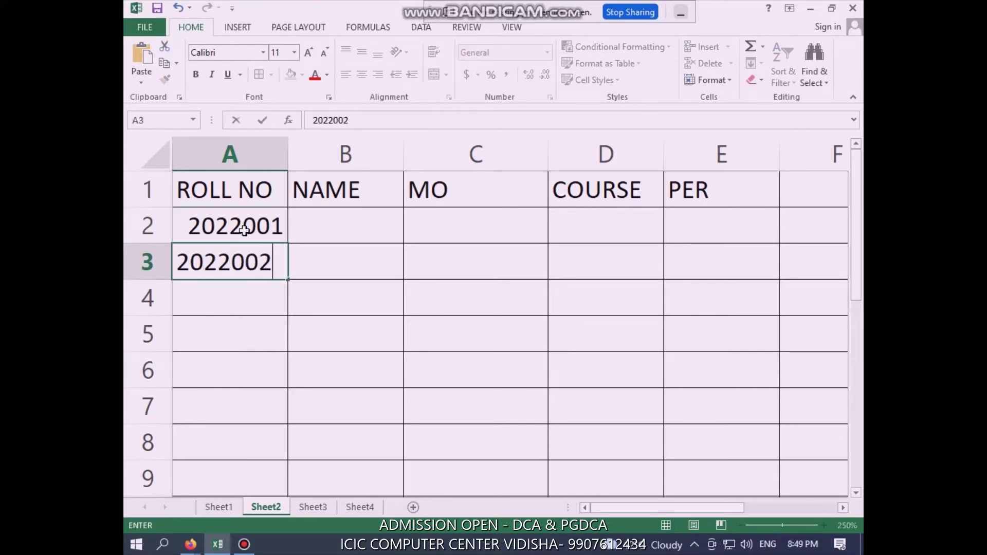
pyautogui.press('Return')
pyautogui.moveTo(245, 231); pyautogui.dragTo(255, 260)
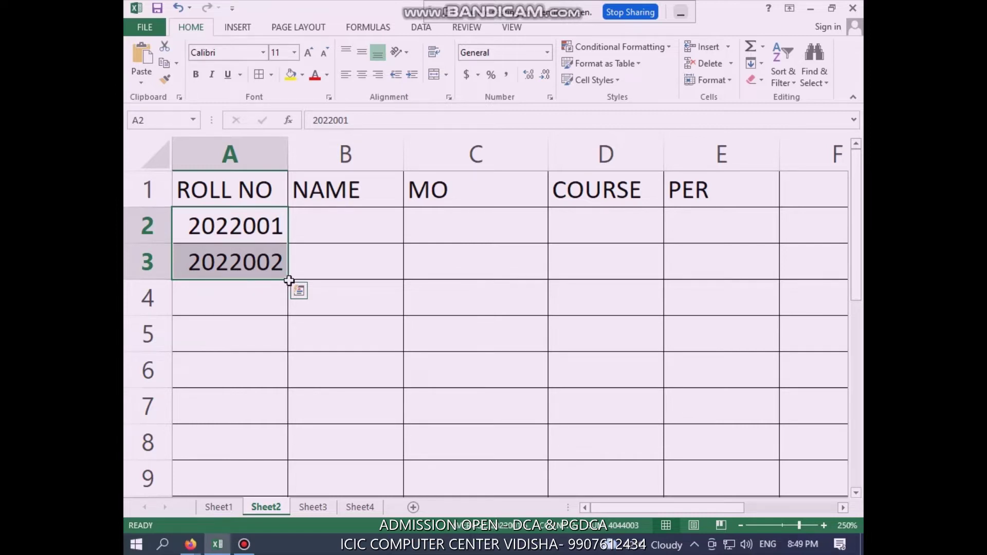
pyautogui.moveTo(289, 280); pyautogui.dragTo(289, 453)
pyautogui.scroll(1, 339, 403)
pyautogui.scroll(20, 340, 403)
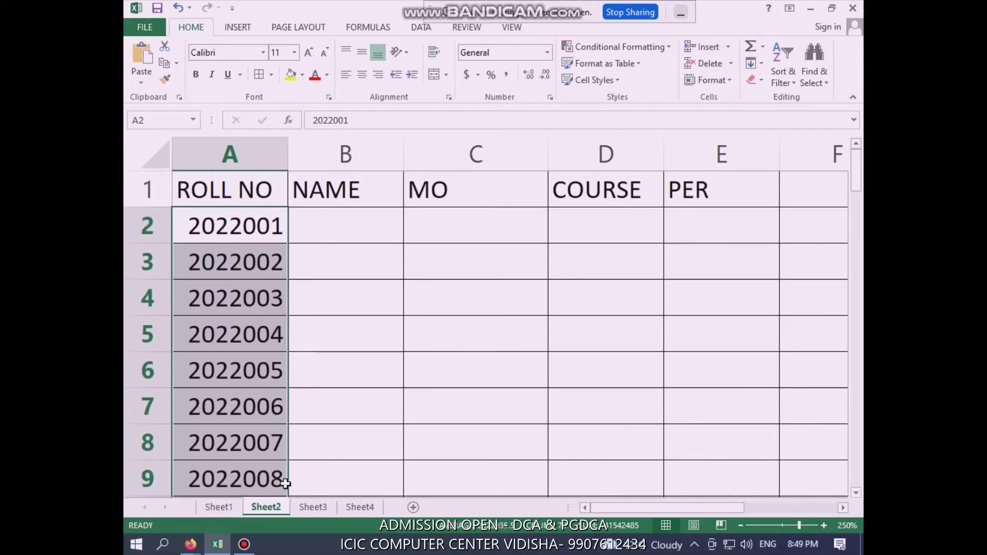
pyautogui.click(331, 277)
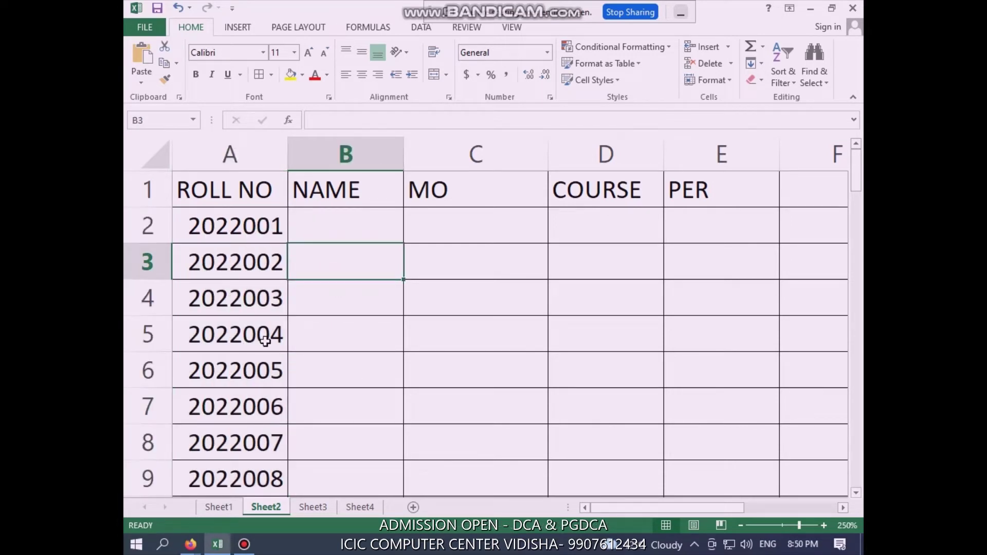
# Enter the first student's name, mobile number, and course DCA in B2:D2
pyautogui.click(331, 218)
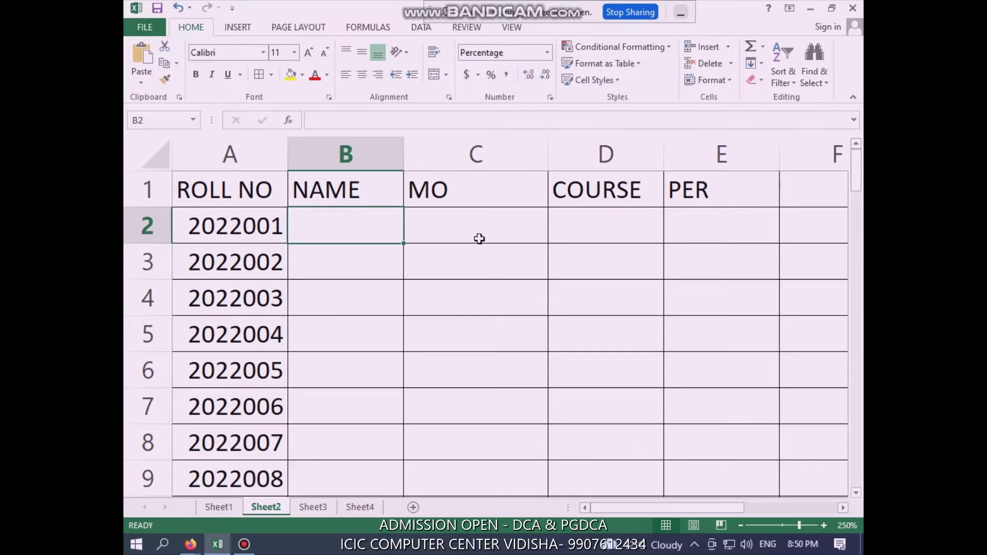
pyautogui.write('ajay')
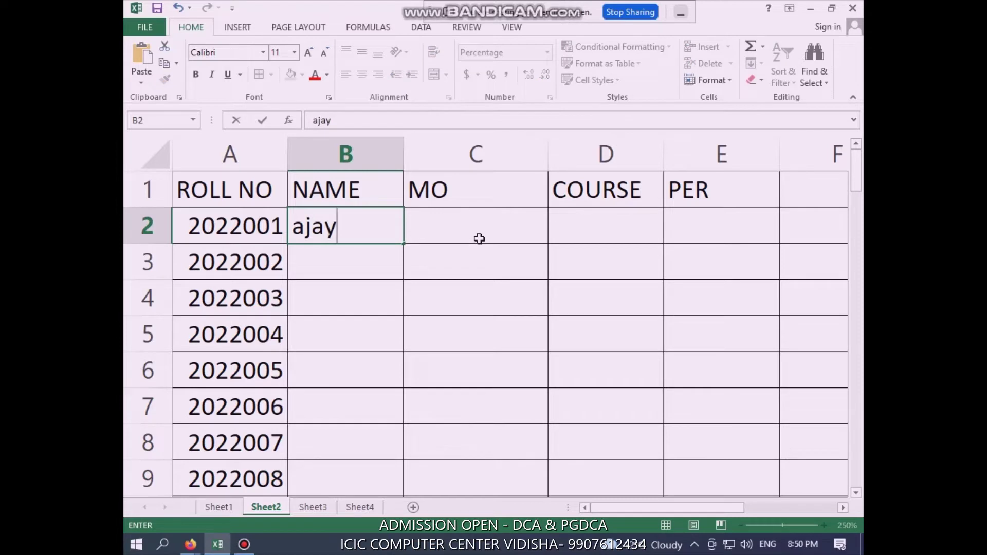
pyautogui.click(480, 239)
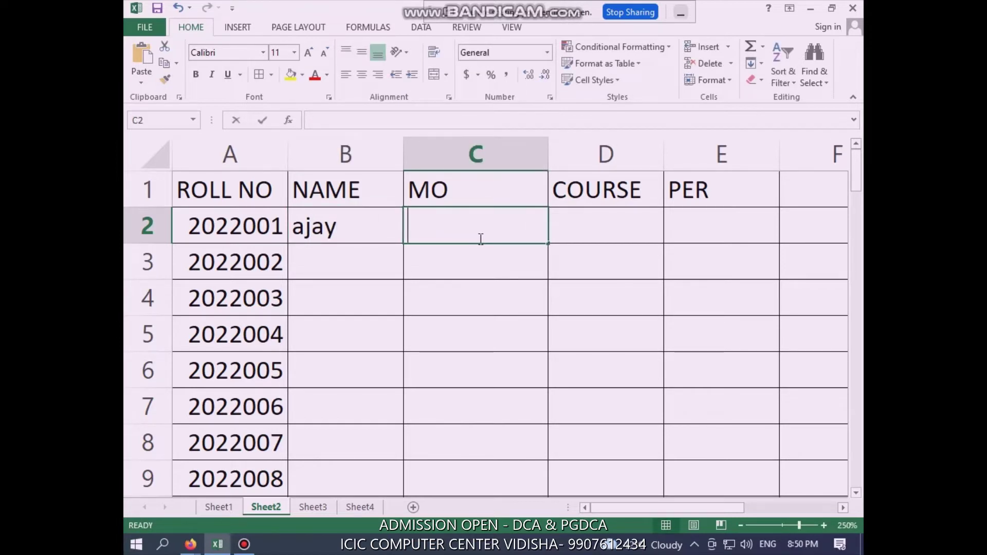
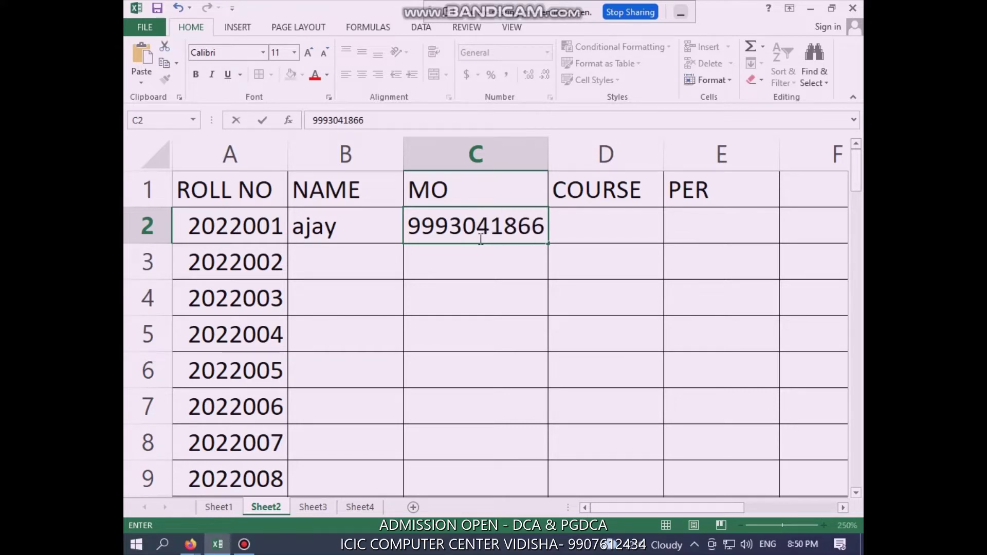
pyautogui.press('Tab')
pyautogui.write('da')
pyautogui.press('BackSpace')
pyautogui.press('BackSpace')
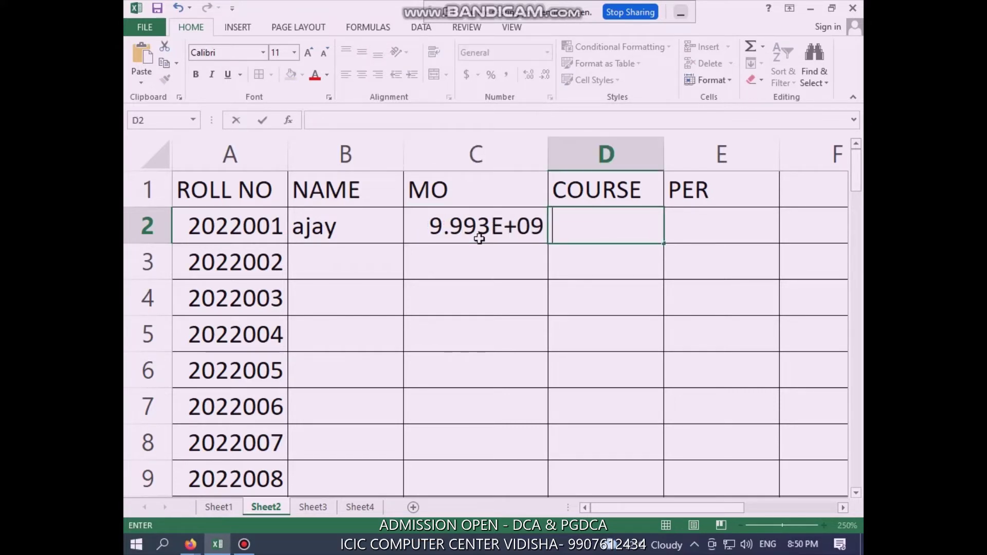
pyautogui.write('DCA')
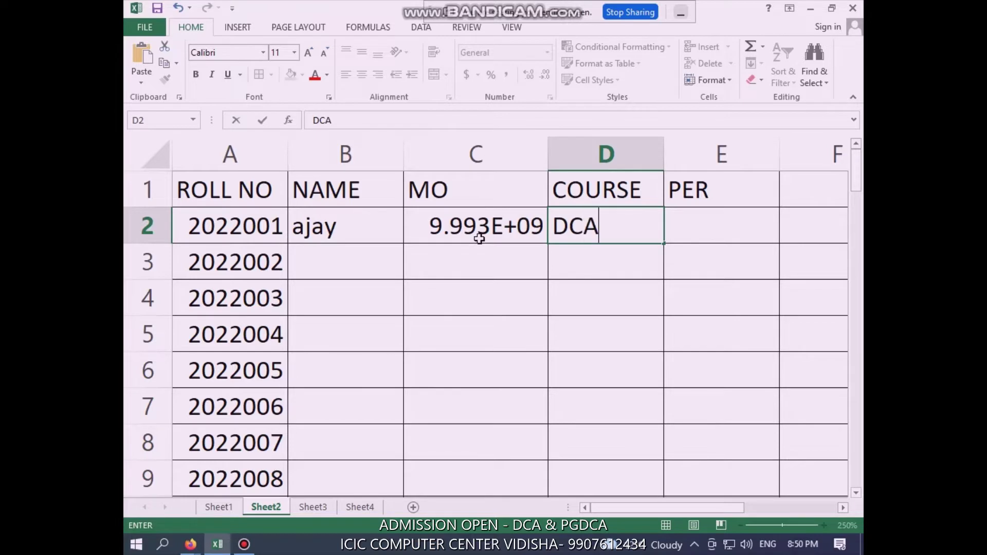
pyautogui.hotkey('ctrl', 'Return')
pyautogui.click(494, 290)
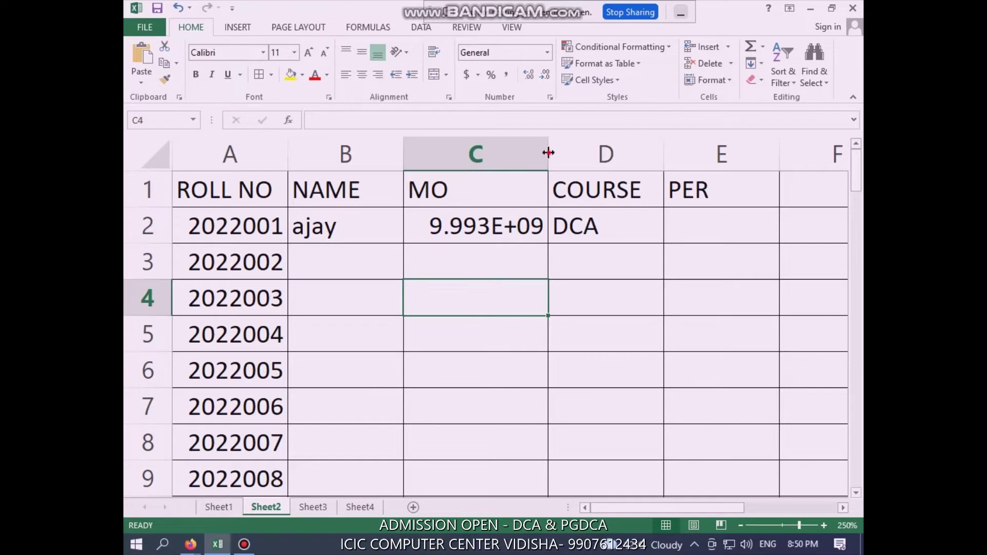
# Widen column C so the mobile number displays in full digits
pyautogui.moveTo(548, 152); pyautogui.dragTo(572, 152)
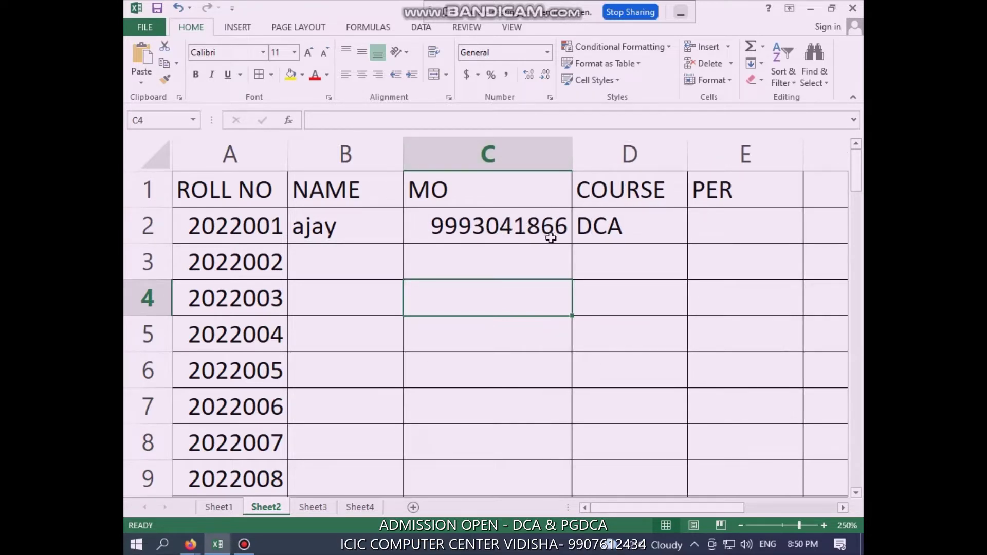
pyautogui.click(654, 223)
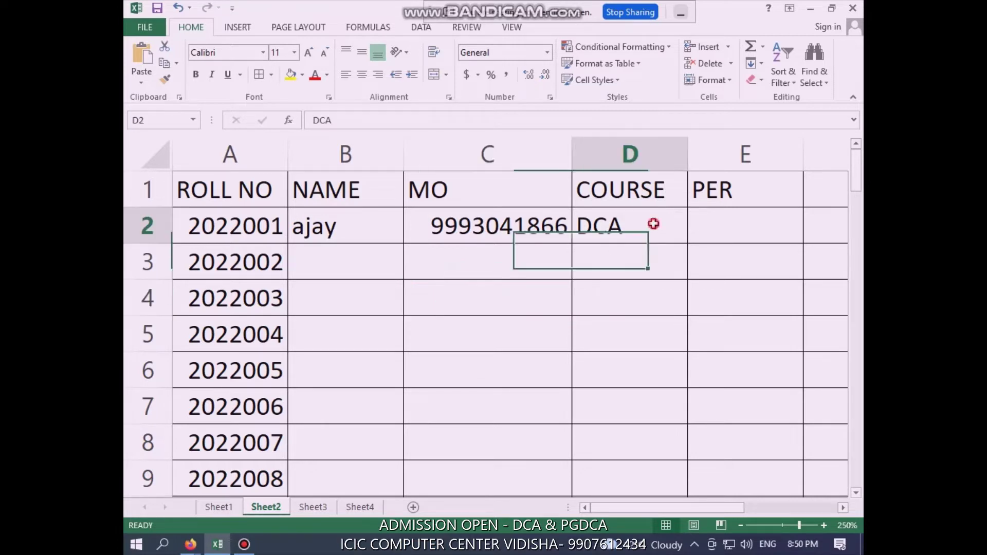
pyautogui.click(748, 220)
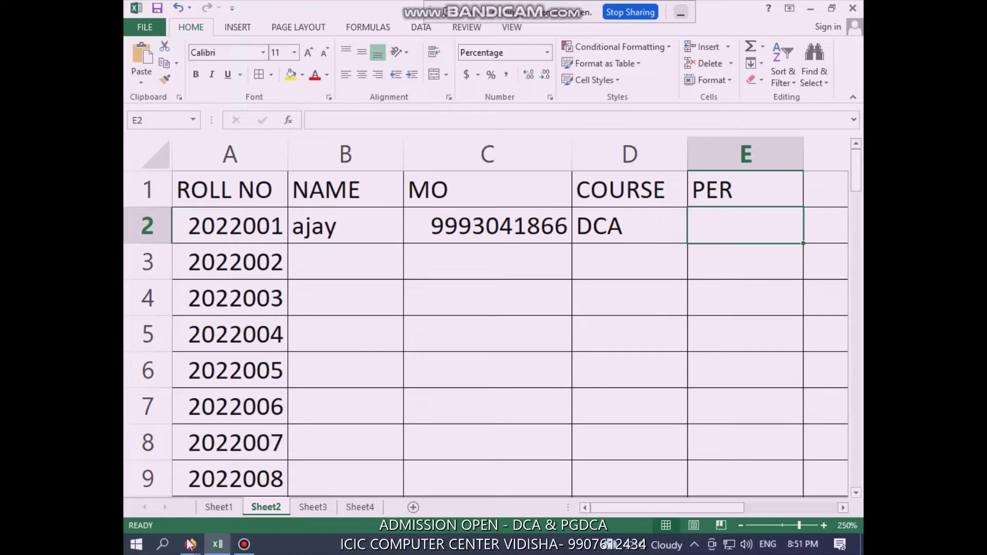
# Briefly bring up the Google Meet window, then return to Excel
pyautogui.moveTo(189, 548)
pyautogui.click(190, 477)
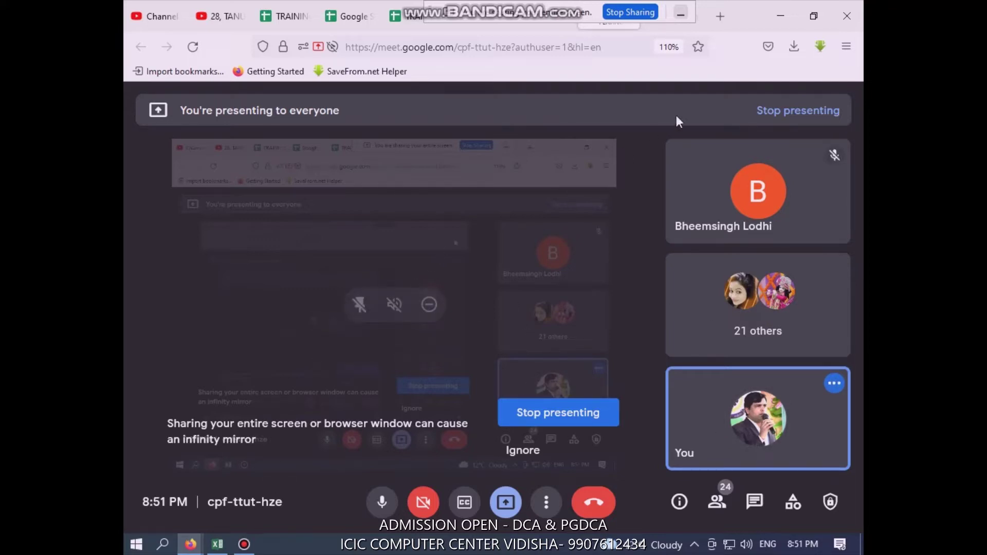
pyautogui.click(784, 18)
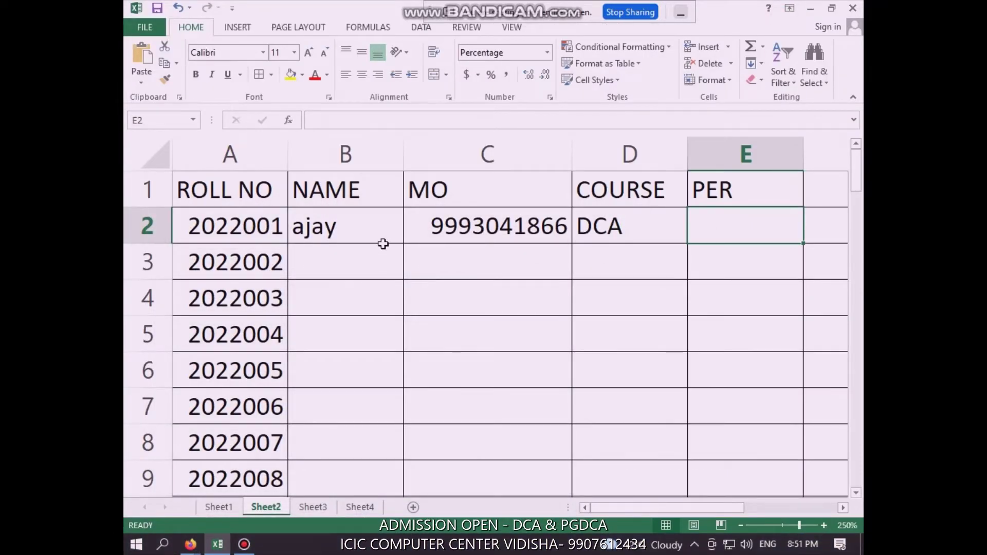
# Link E2 to Sheet1's percentage with =Sheet1!C2, showing 70.00%
pyautogui.click(373, 230)
pyautogui.click(478, 233)
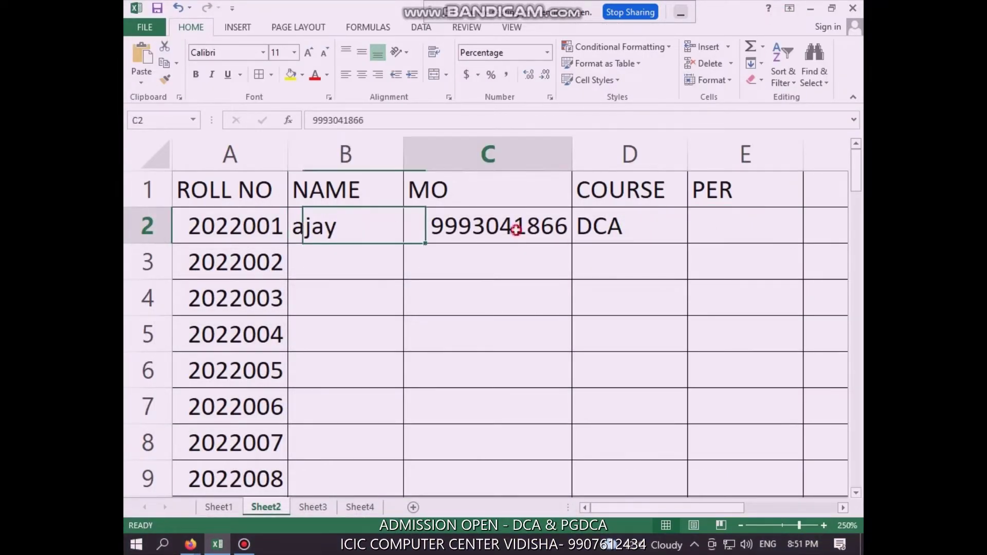
pyautogui.click(628, 227)
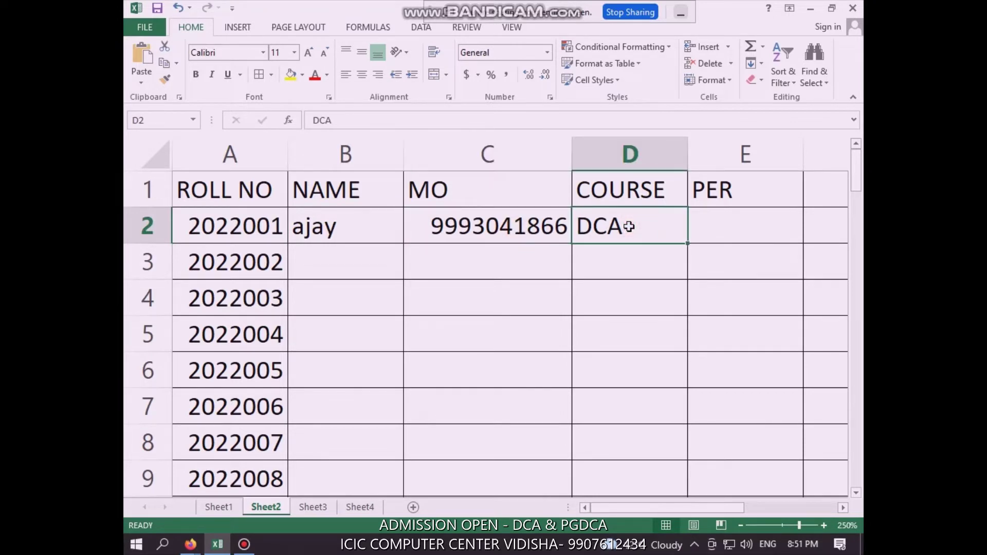
pyautogui.click(755, 221)
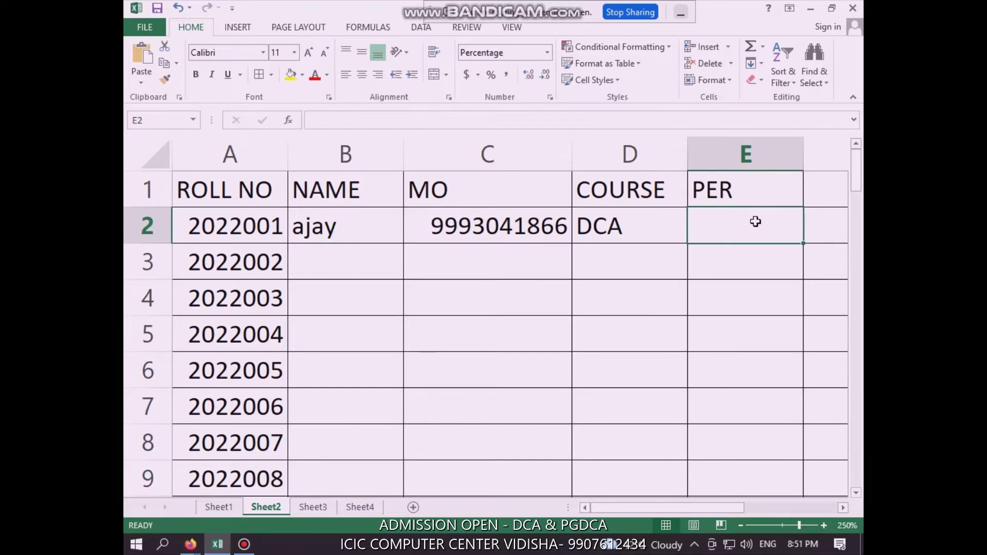
pyautogui.write('=')
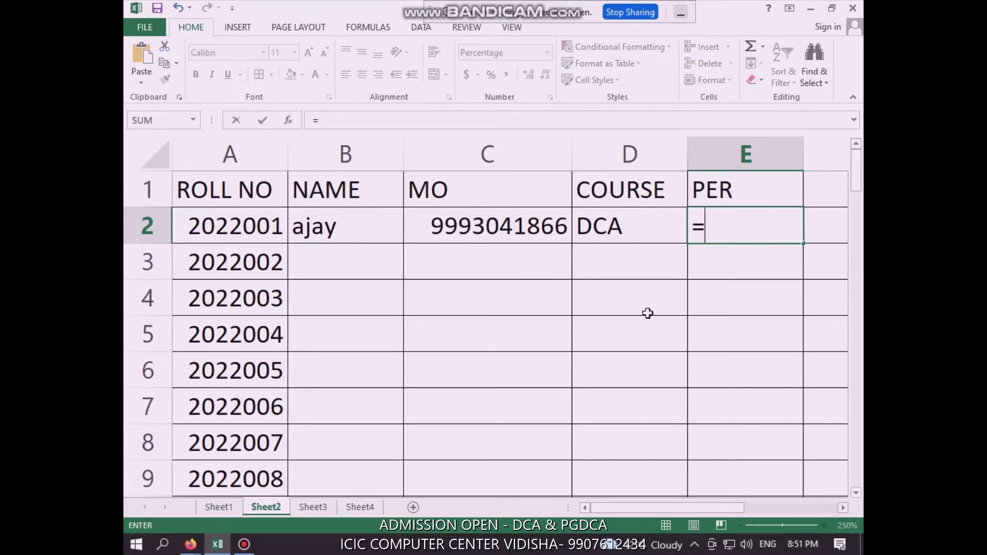
pyautogui.click(219, 508)
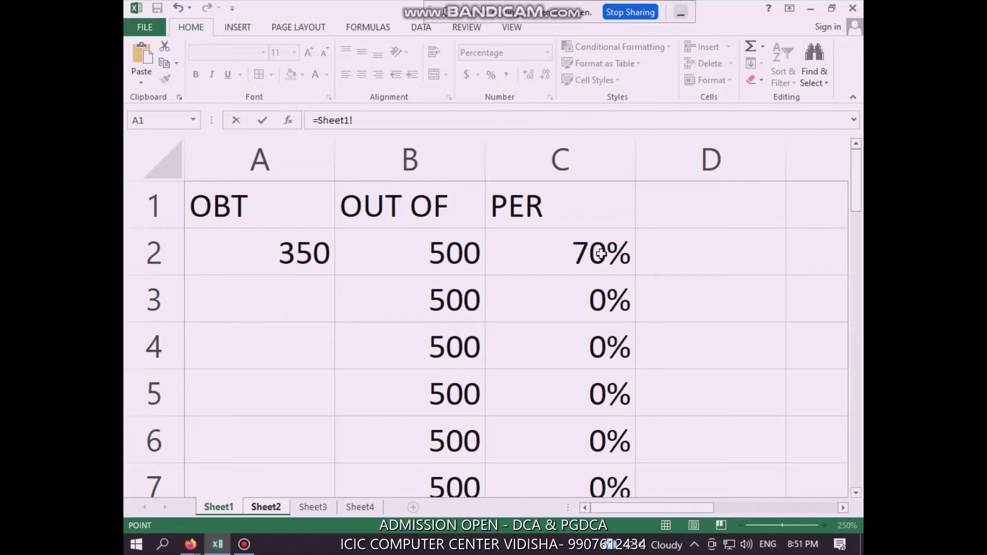
pyautogui.click(600, 254)
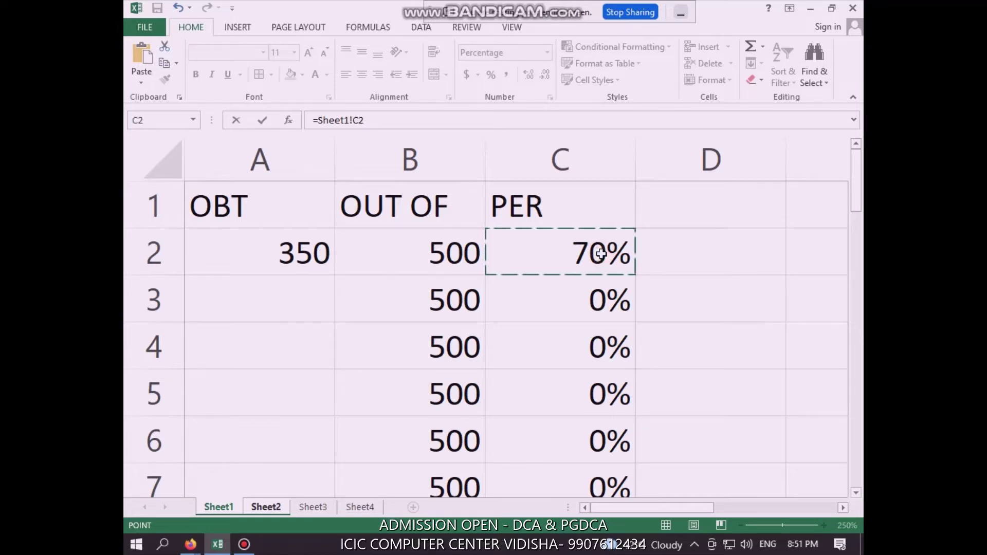
pyautogui.press('Return')
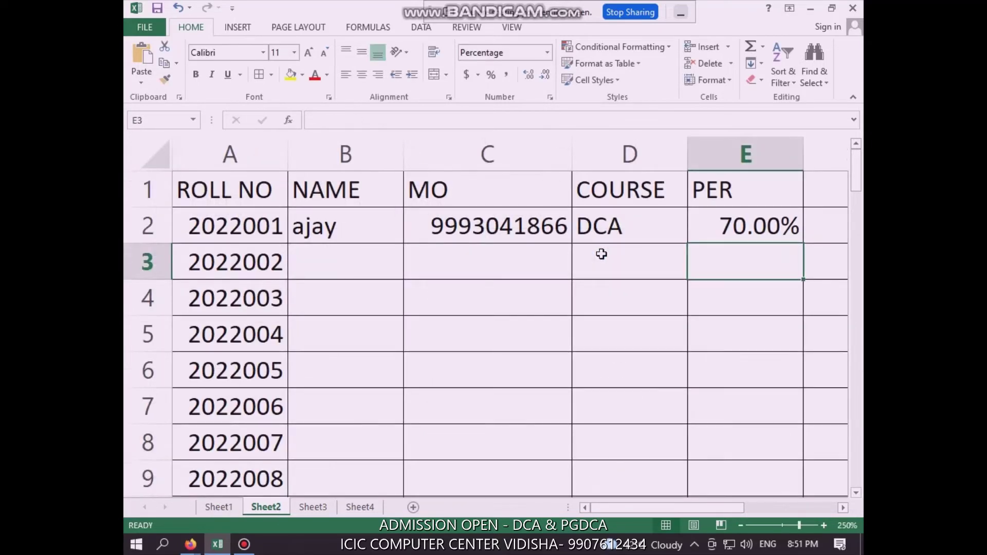
# Copy E2's =Sheet1!C2 formula down column E, giving 0.00% in later rows
pyautogui.click(748, 229)
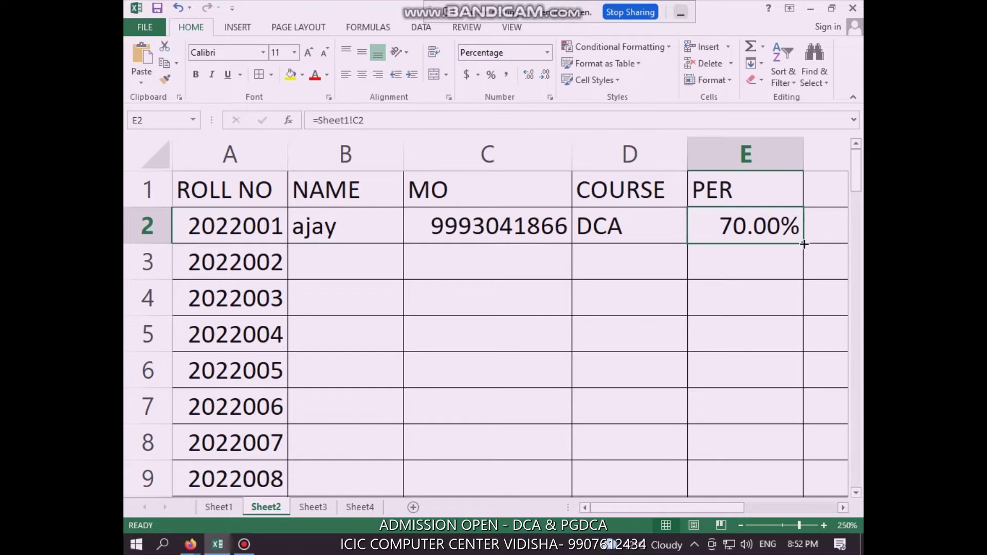
pyautogui.moveTo(805, 244); pyautogui.dragTo(803, 481)
pyautogui.scroll(18, 672, 315)
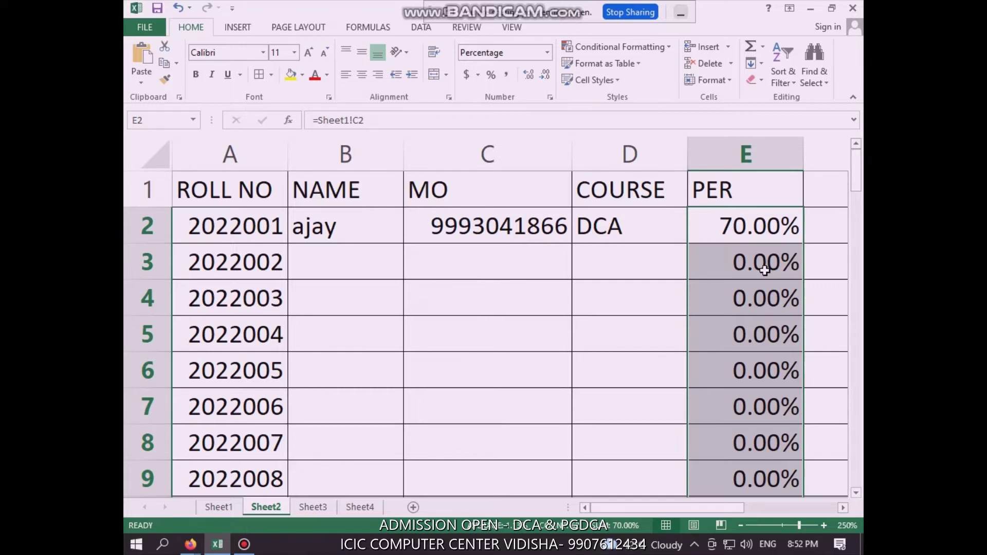
pyautogui.click(341, 261)
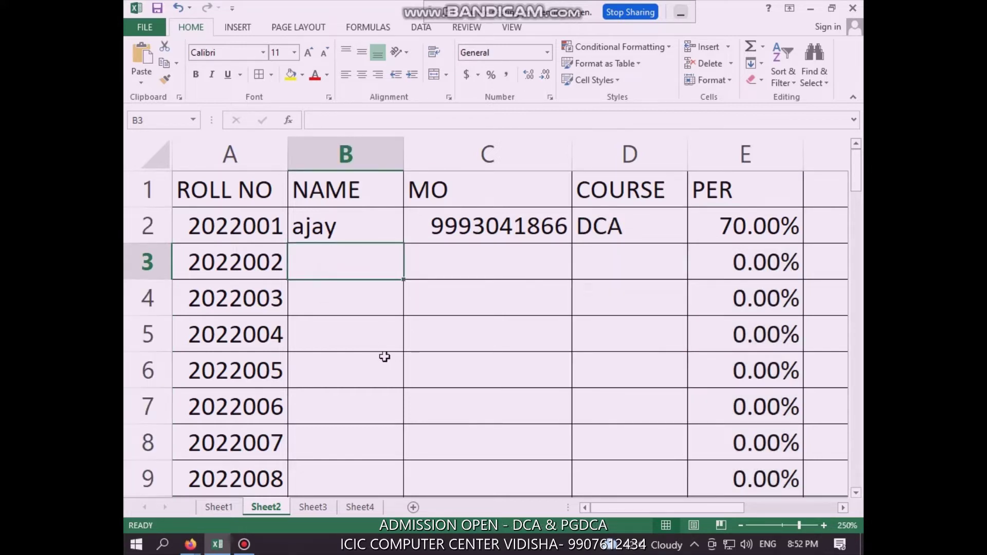
# Enter the second student's name, mobile number, and course DCA in row 3, then go to Sheet1
pyautogui.write('VI')
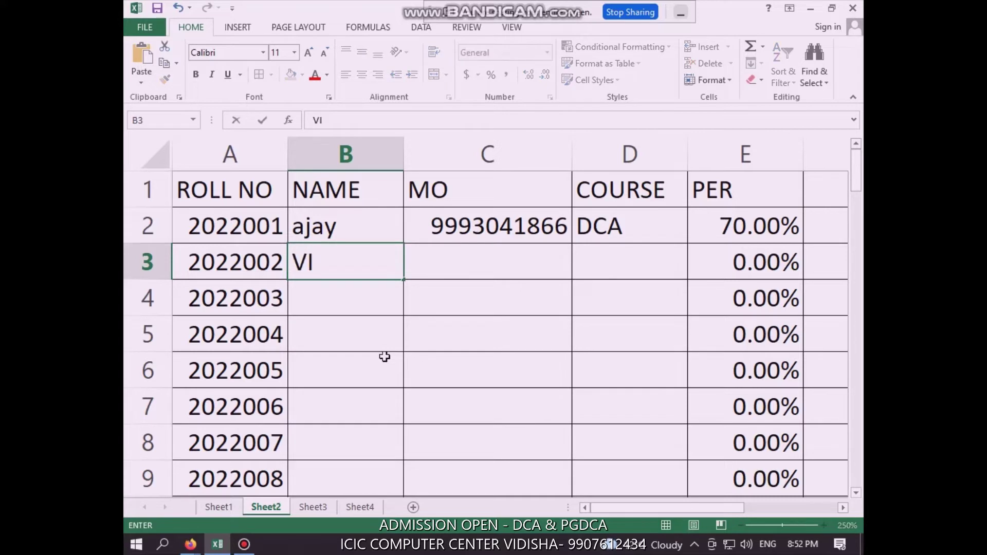
pyautogui.press('BackSpace')
pyautogui.press('BackSpace')
pyautogui.write('vijay')
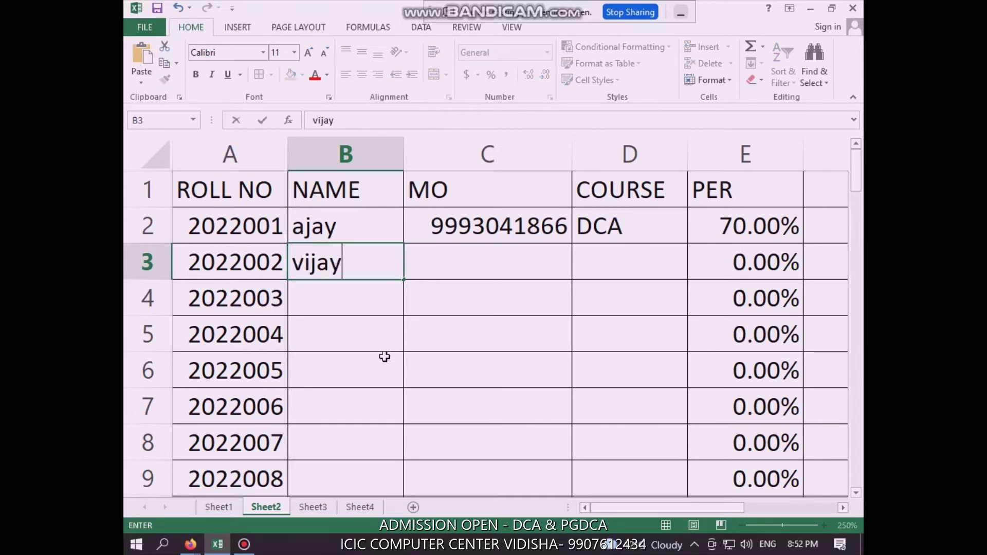
pyautogui.press('Tab')
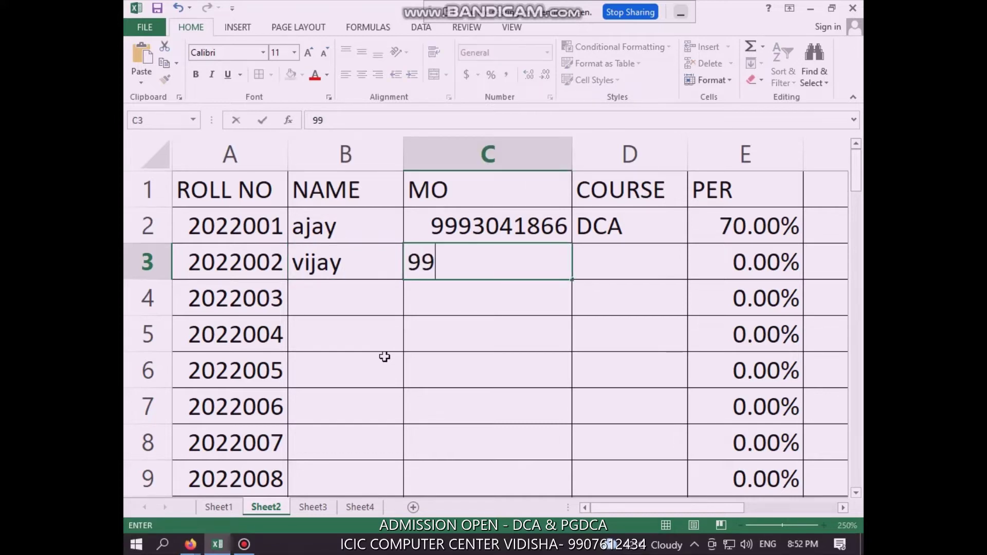
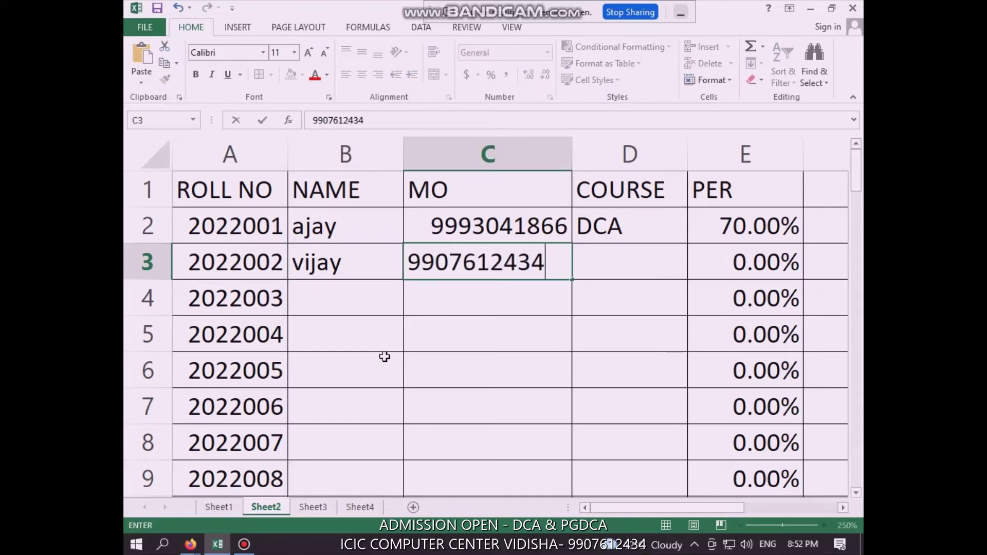
pyautogui.press('Tab')
pyautogui.write('dca')
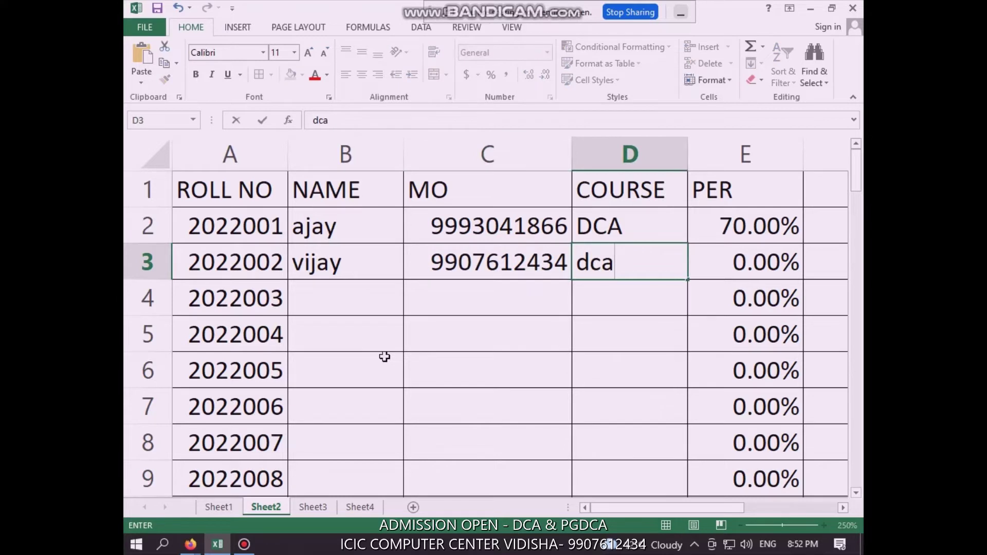
pyautogui.press('BackSpace')
pyautogui.press('BackSpace')
pyautogui.press('BackSpace')
pyautogui.write('ADCA')
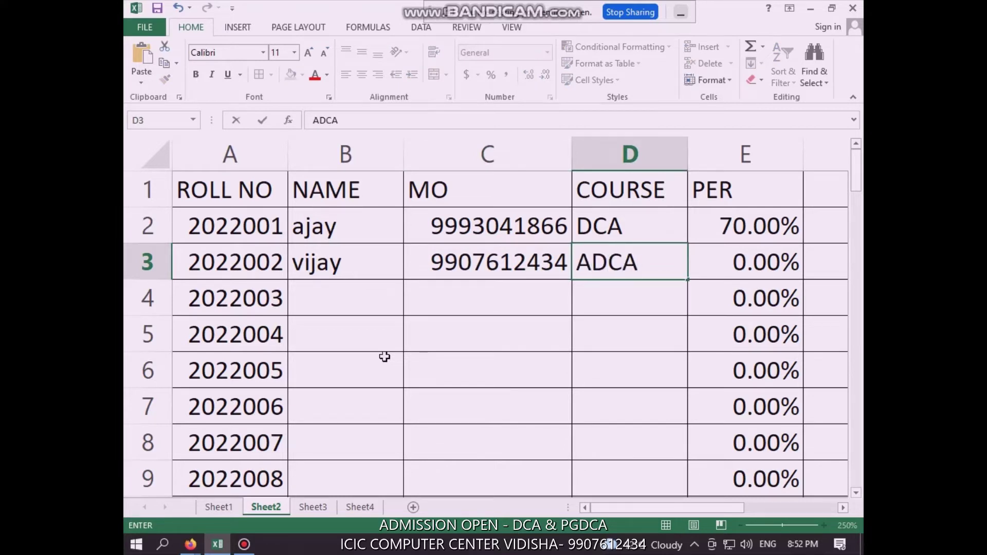
pyautogui.press('BackSpace')
pyautogui.press('BackSpace')
pyautogui.press('BackSpace')
pyautogui.press('BackSpace')
pyautogui.write('DCA')
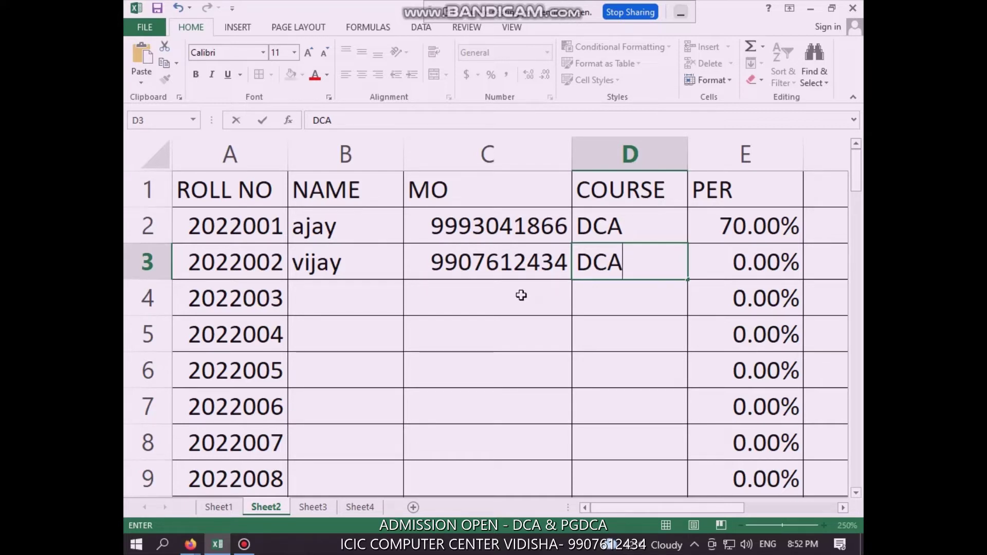
pyautogui.click(218, 508)
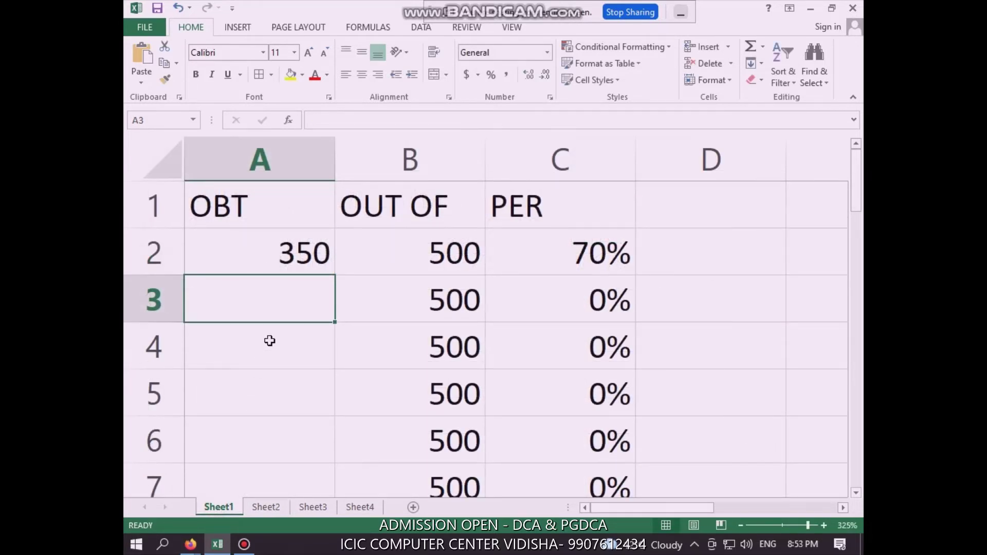
# Enter 270 obtained marks in A3 of Sheet1, then go back to Sheet2, which now shows 54.00%
pyautogui.write('270')
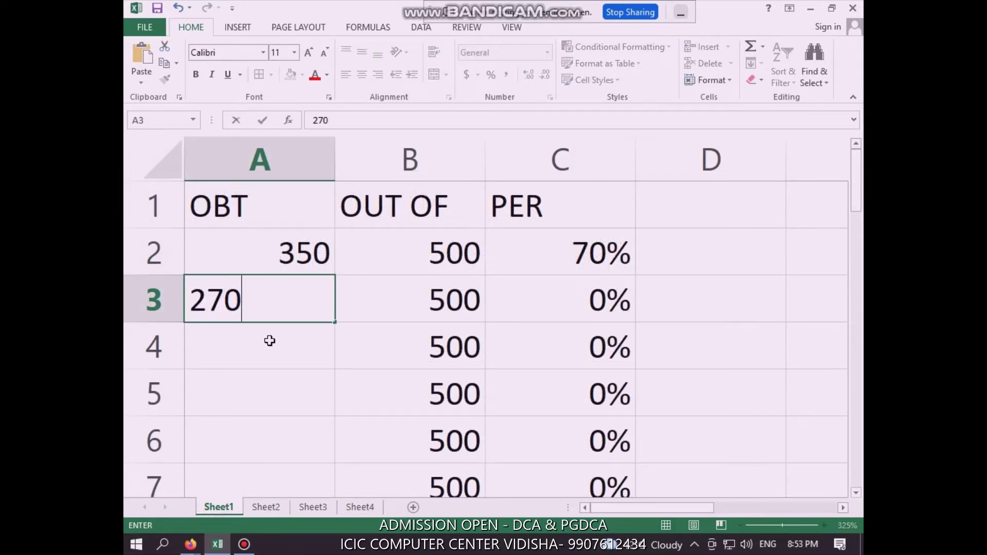
pyautogui.press('Return')
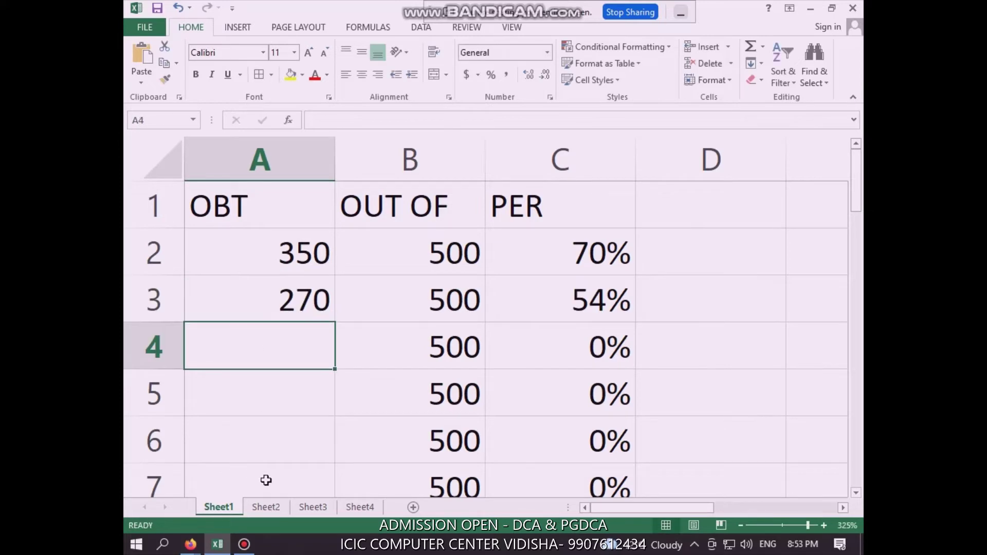
pyautogui.click(266, 507)
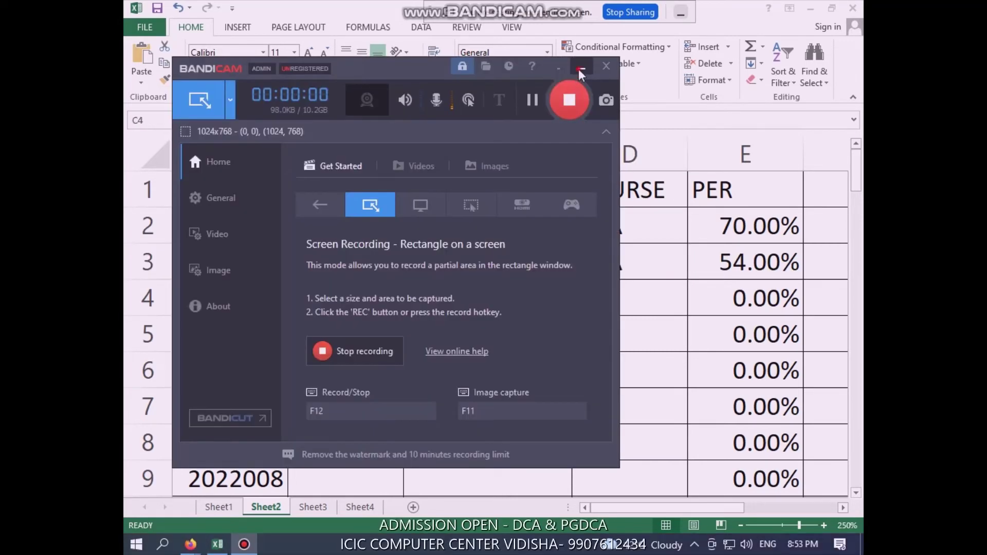
# Type the third student's name, mobile number and course DCA into B4:D4 of Sheet2
pyautogui.click(547, 298)
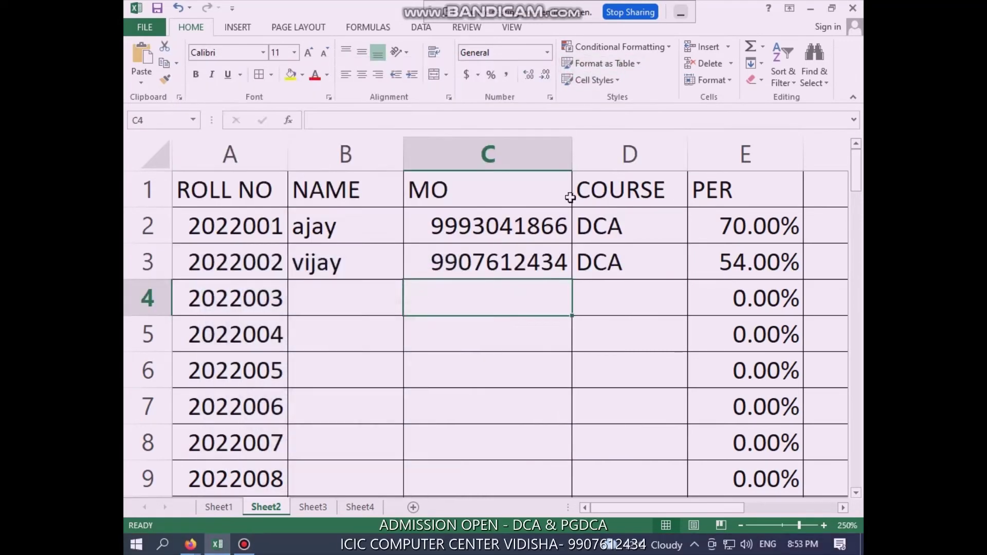
pyautogui.click(361, 304)
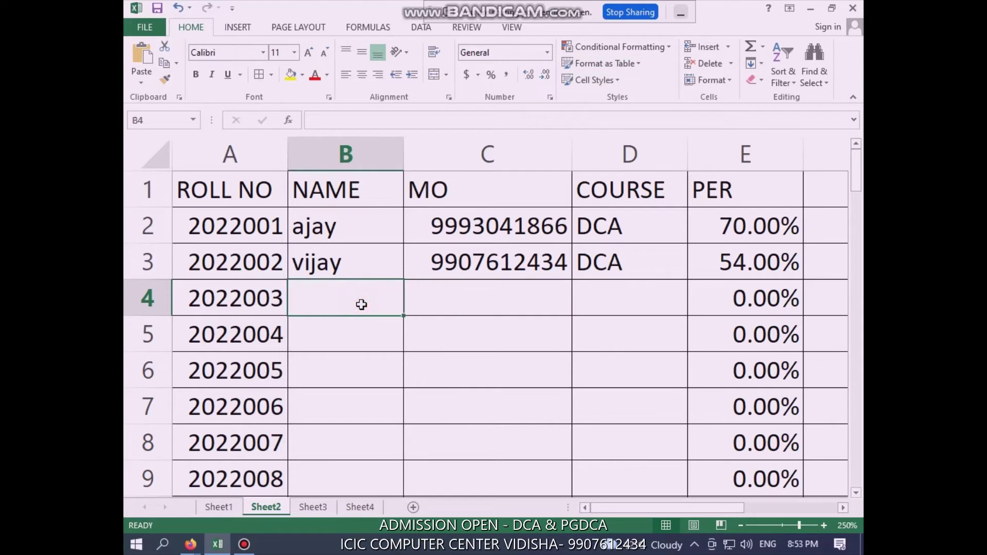
pyautogui.write('MOHAN')
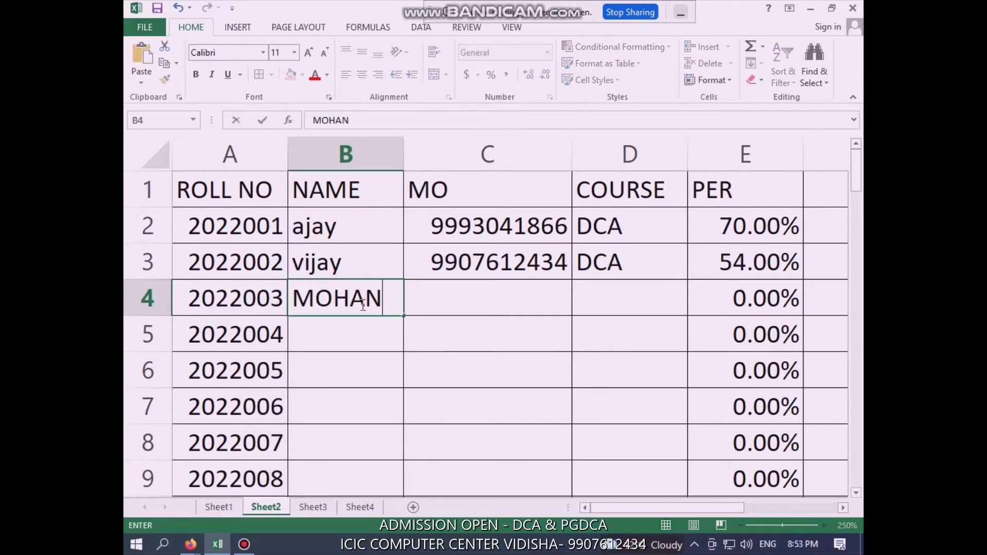
pyautogui.press('BackSpace')
pyautogui.press('BackSpace')
pyautogui.press('BackSpace')
pyautogui.press('BackSpace')
pyautogui.press('BackSpace')
pyautogui.write('mohan')
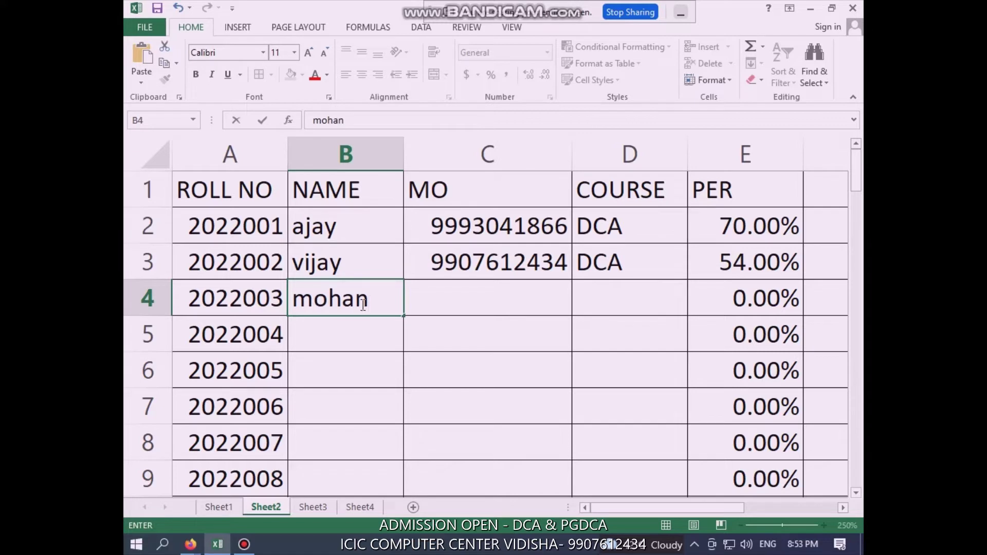
pyautogui.press('Tab')
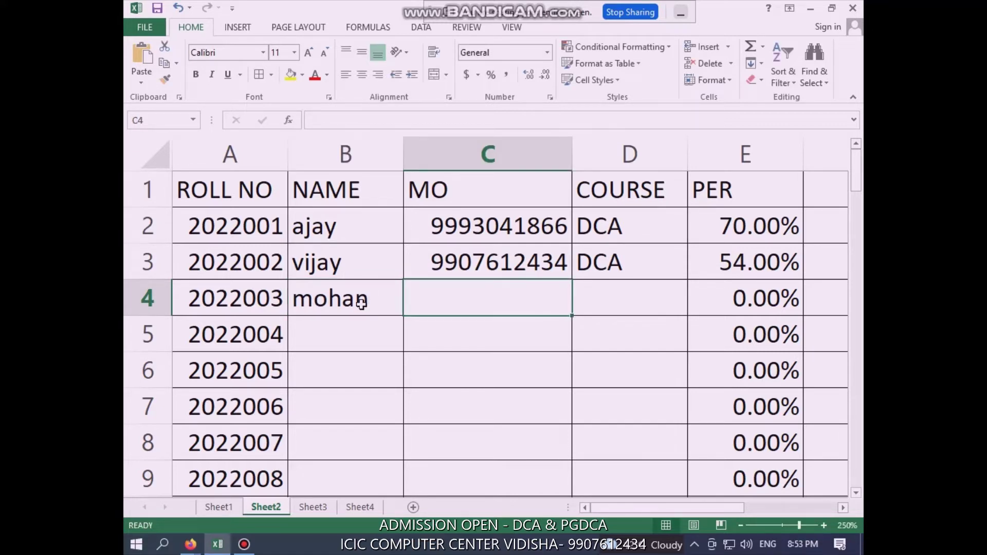
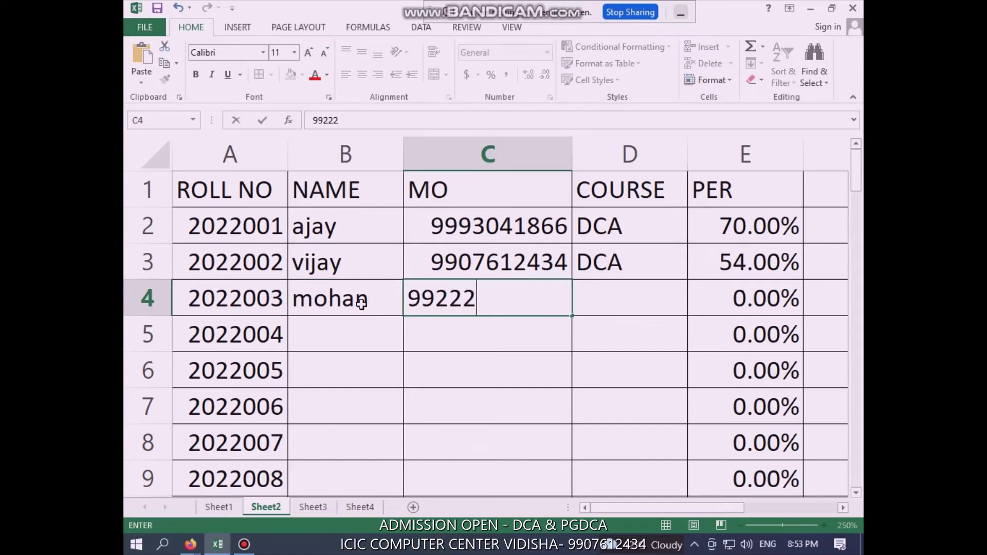
pyautogui.press('Tab')
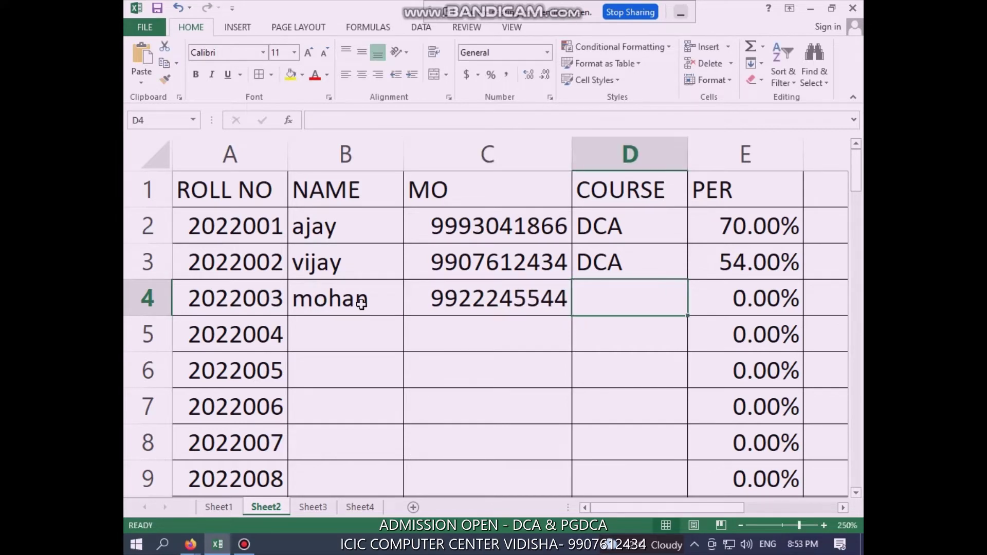
pyautogui.write('DCA')
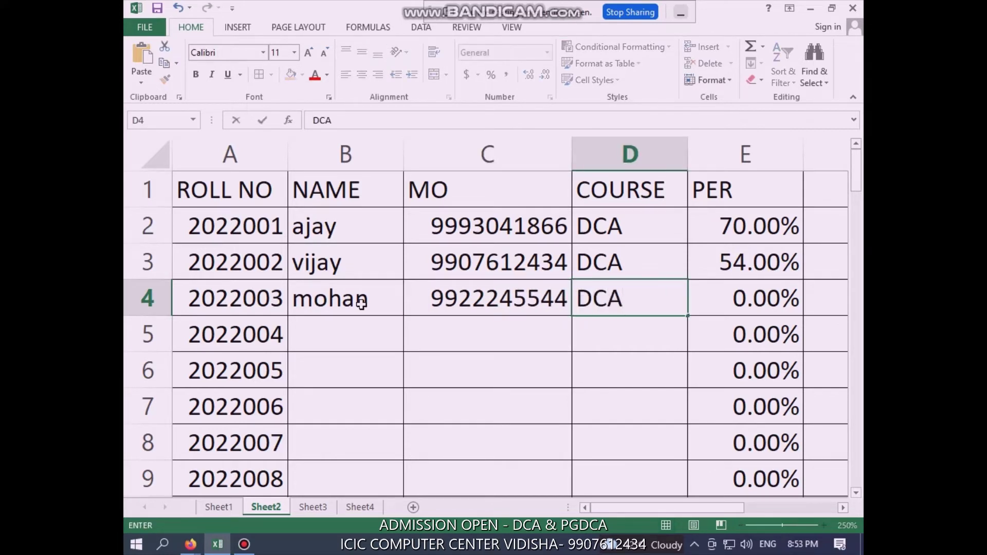
pyautogui.press('Tab')
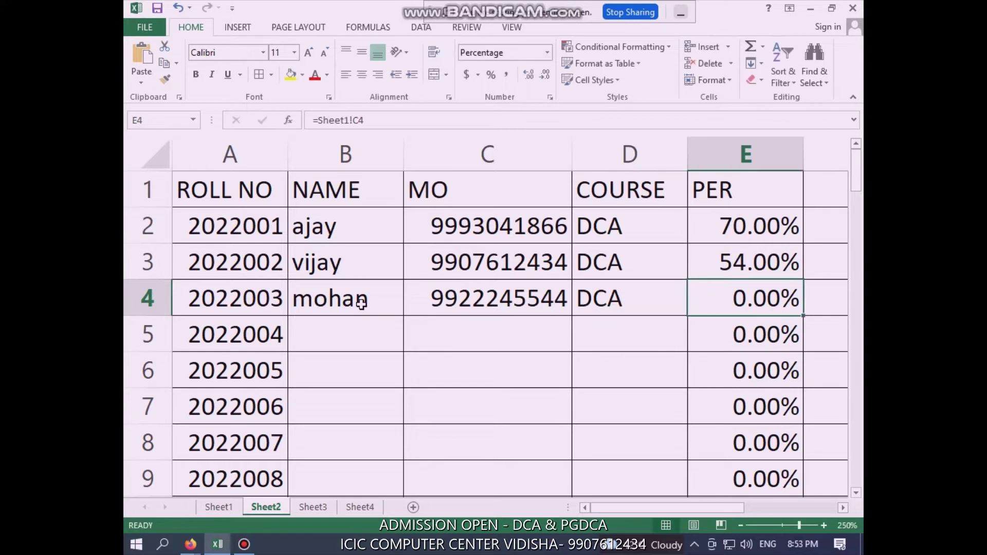
pyautogui.click(326, 308)
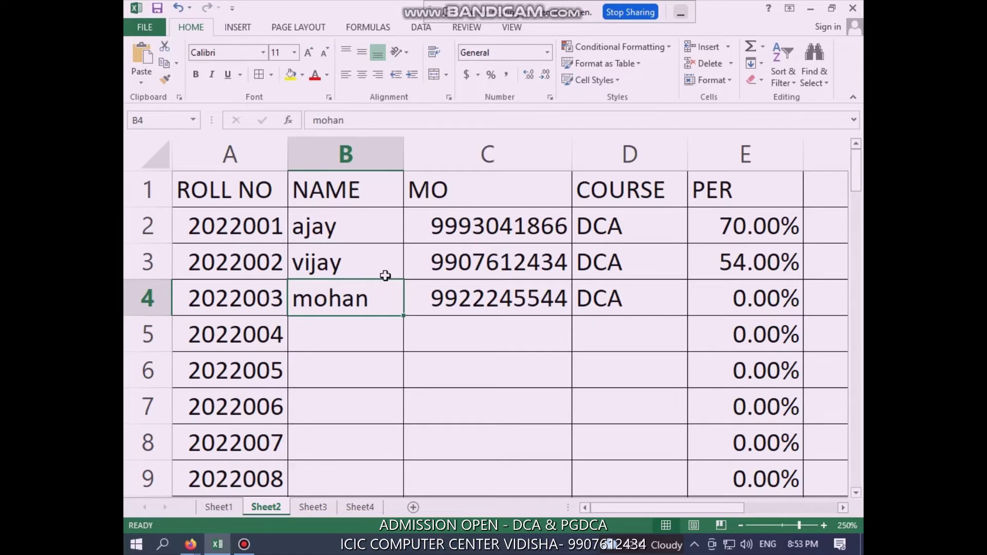
# Record 266 obtained marks in A4 of Sheet1, then return to Sheet2, which shows 53.20%
pyautogui.click(229, 507)
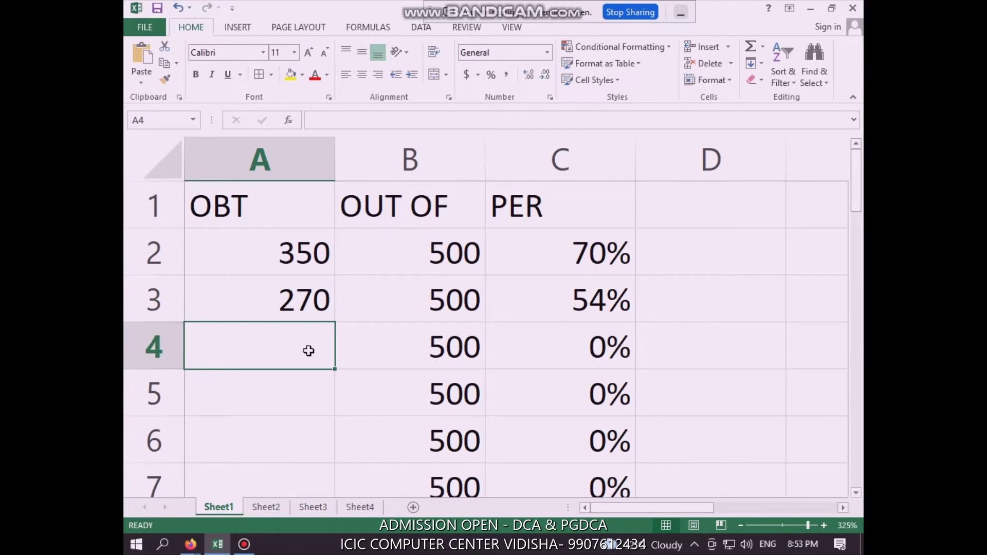
pyautogui.write('266')
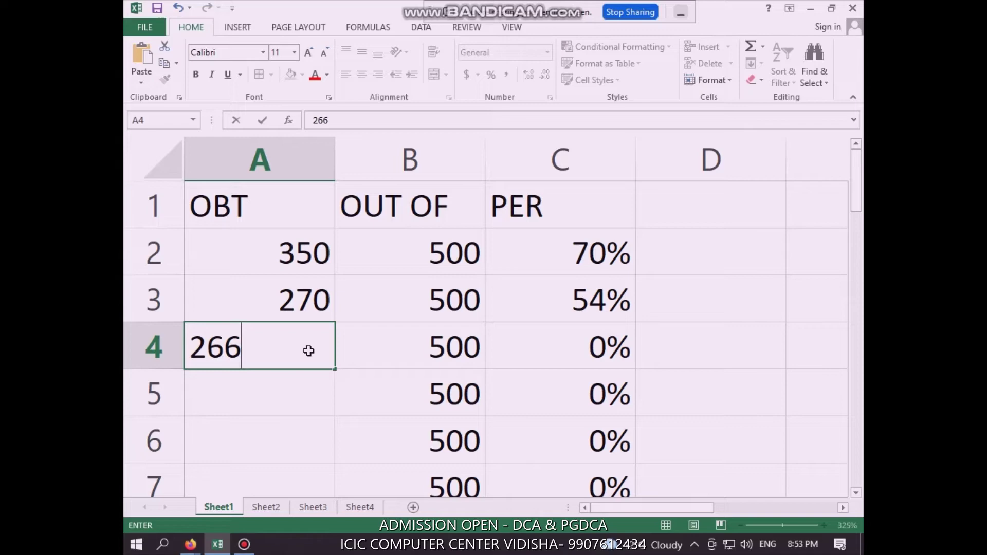
pyautogui.press('Return')
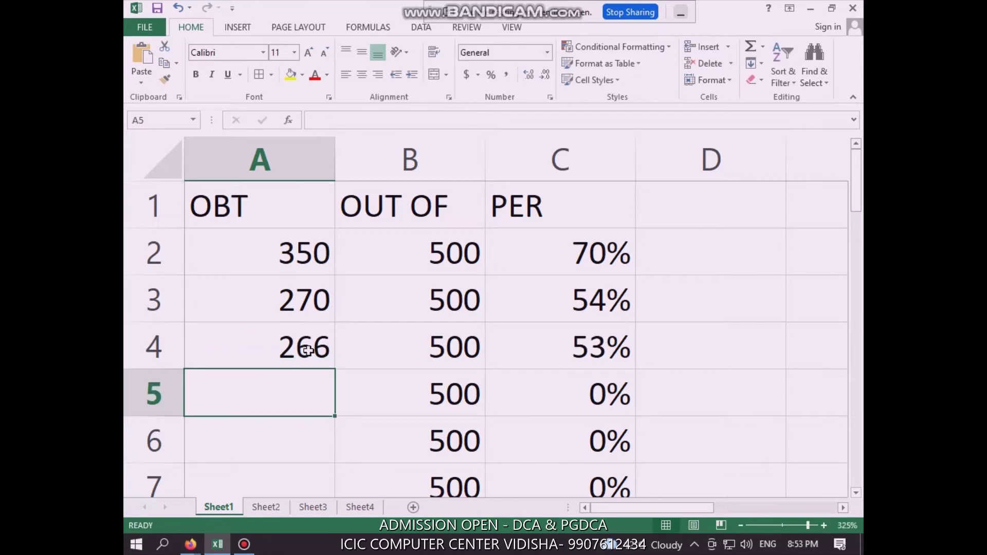
pyautogui.click(266, 507)
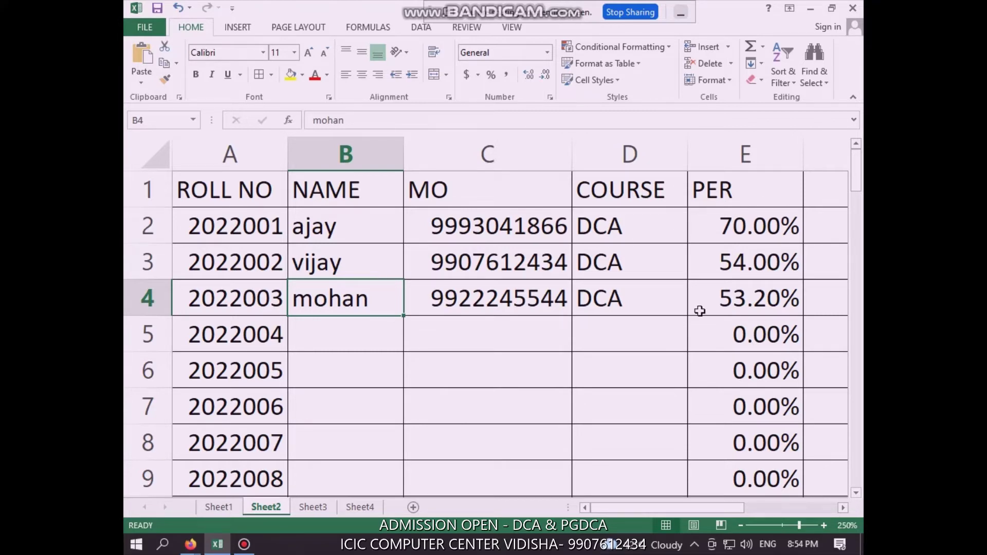
# Select B5 on Sheet2, then move between the sheet tabs, ending on Sheet1's marks table
pyautogui.click(347, 324)
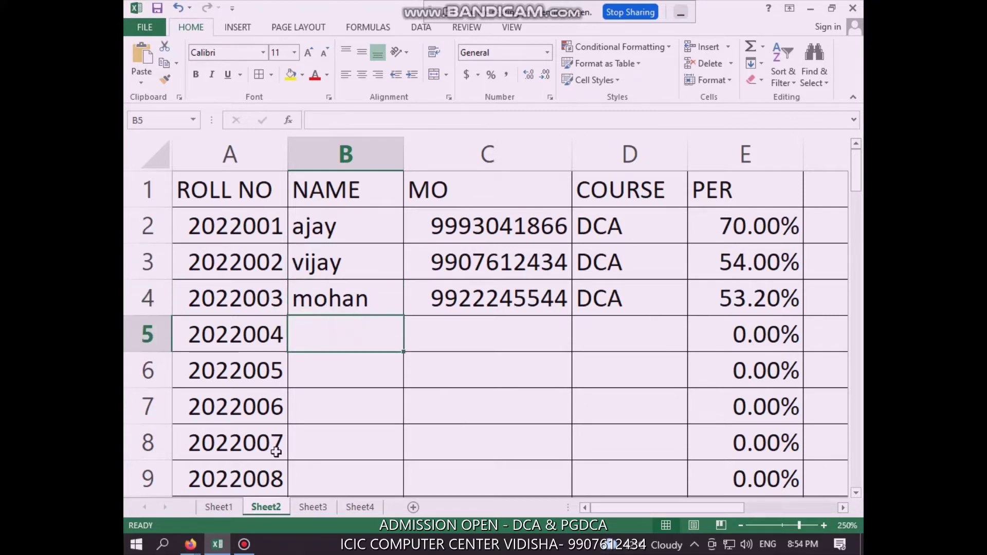
pyautogui.click(226, 507)
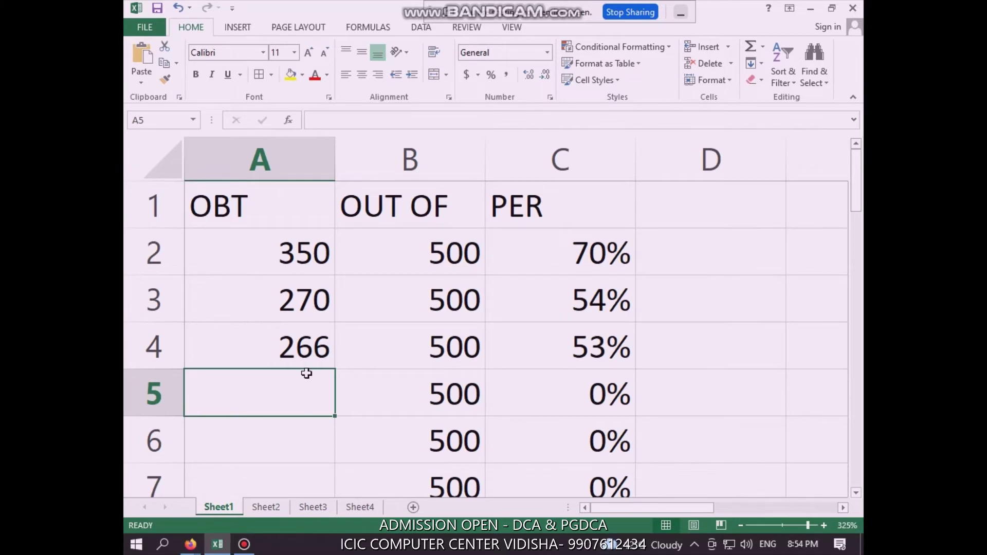
pyautogui.click(266, 507)
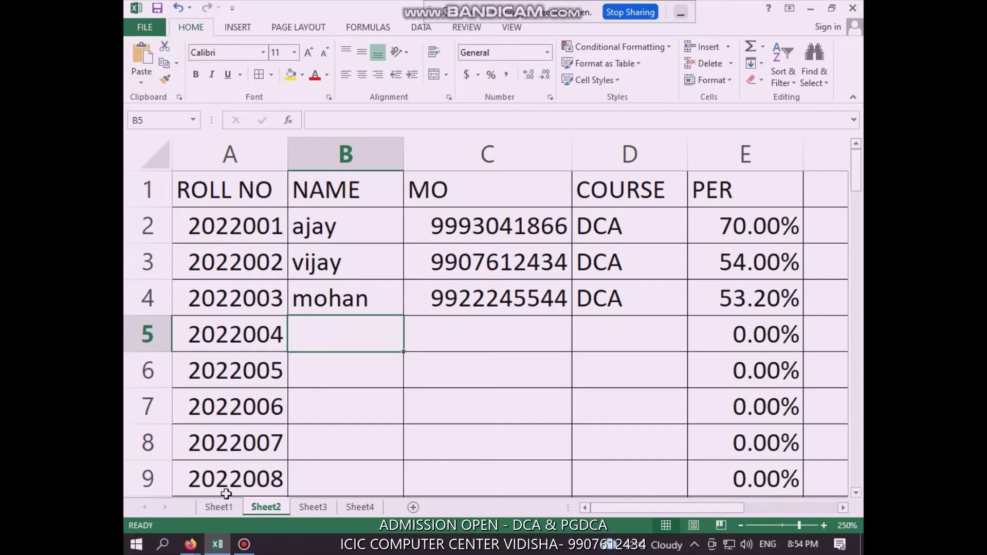
pyautogui.click(220, 508)
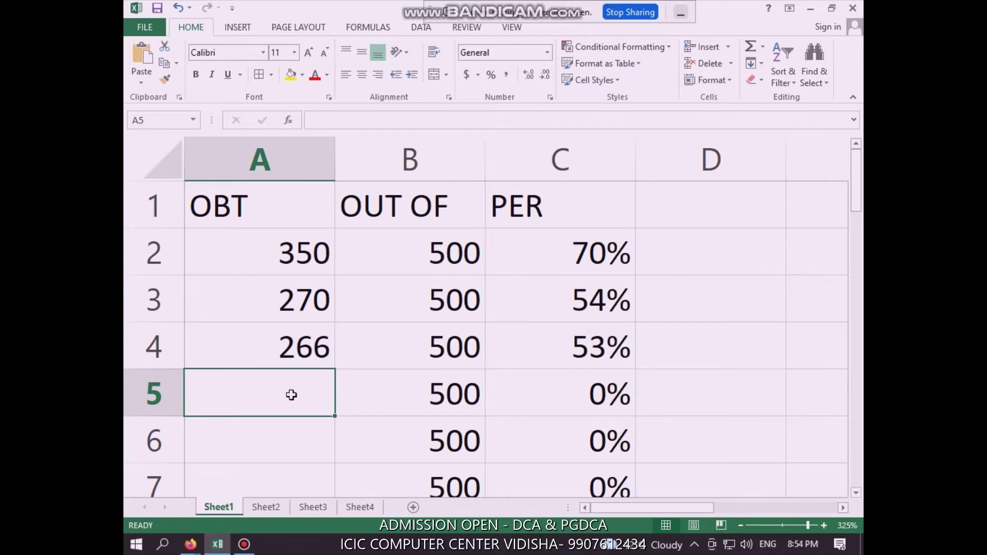
# Enter 1800 out-of marks in B5 and 1500 obtained in A5 on Sheet1, then return to Sheet2
pyautogui.click(437, 391)
pyautogui.write('1800')
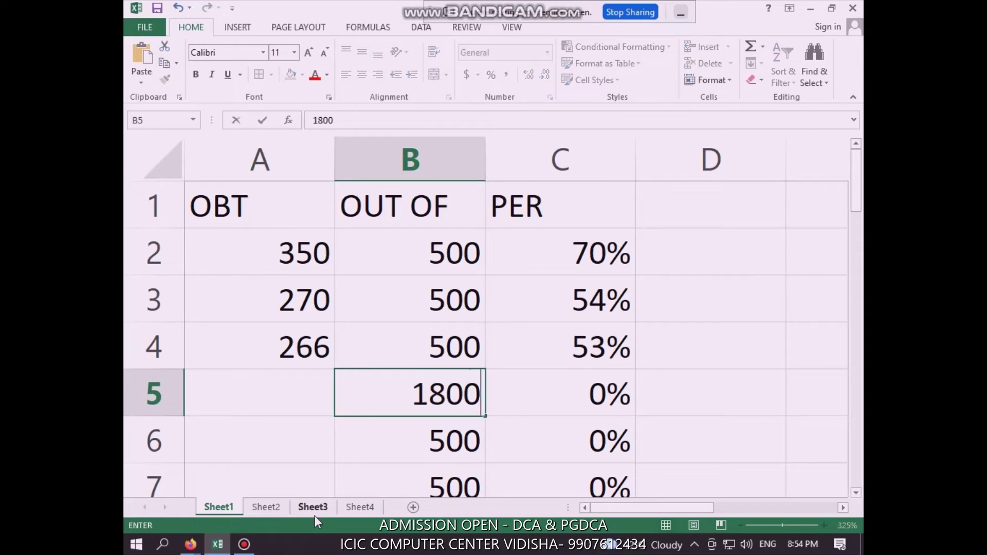
pyautogui.press('Left')
pyautogui.write('1500')
pyautogui.hotkey('ctrl', 'Return')
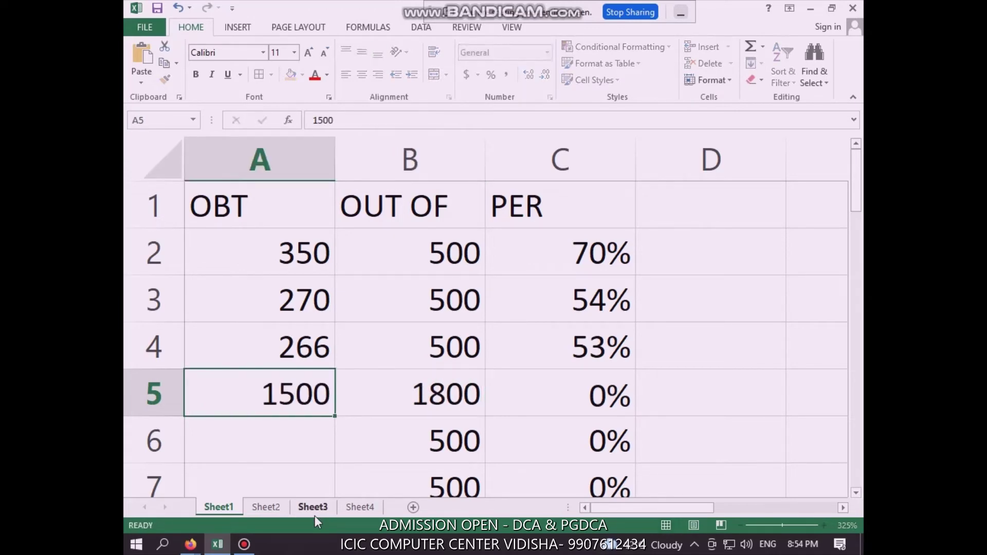
pyautogui.press('Return')
pyautogui.click(267, 507)
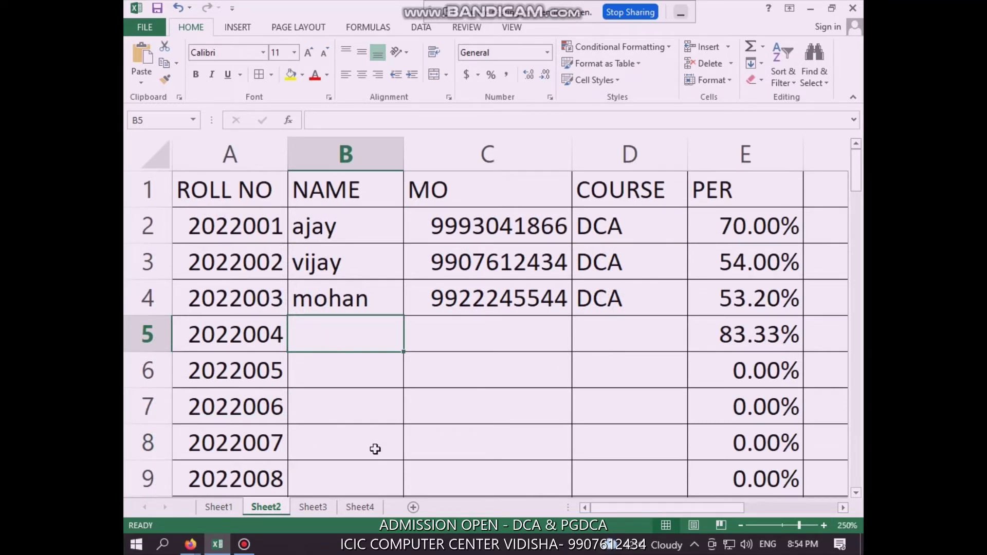
# Enter the fourth student's name, mobile number and course PGDCA in B5:D5 of Sheet2
pyautogui.write('S')
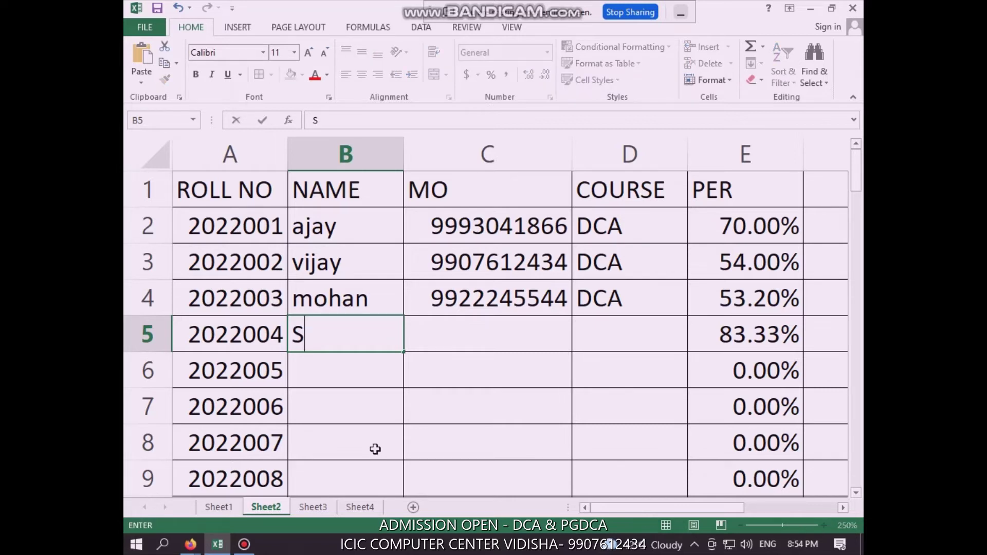
pyautogui.write('ohan')
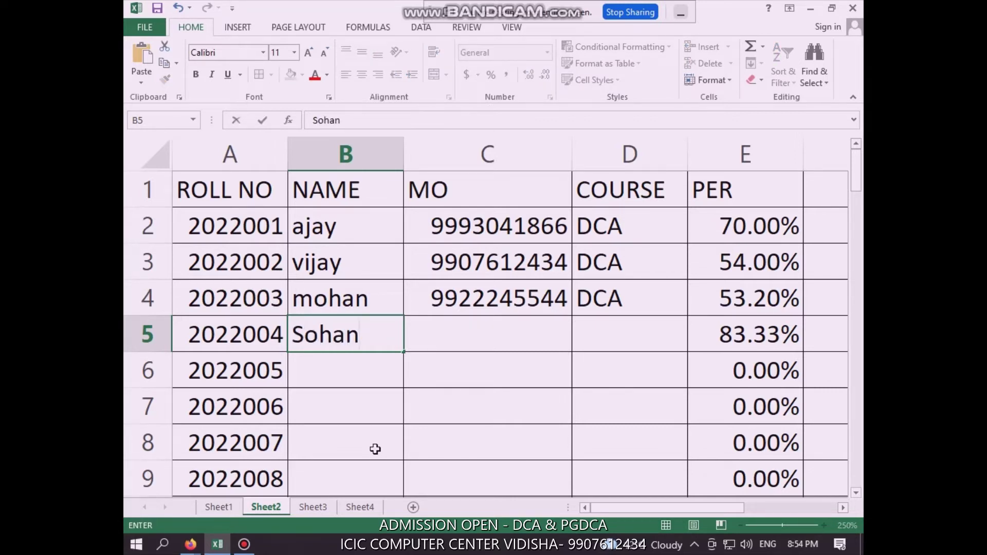
pyautogui.press('Tab')
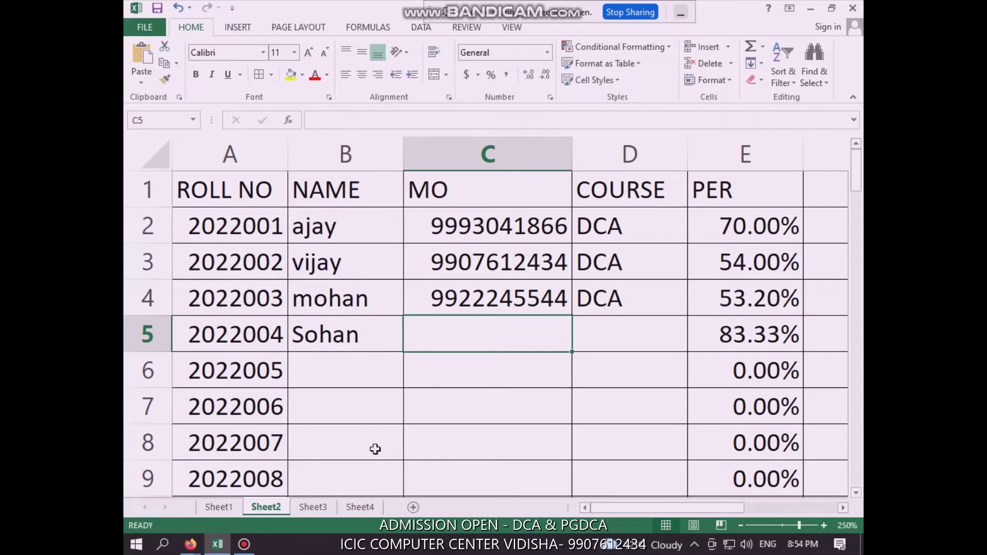
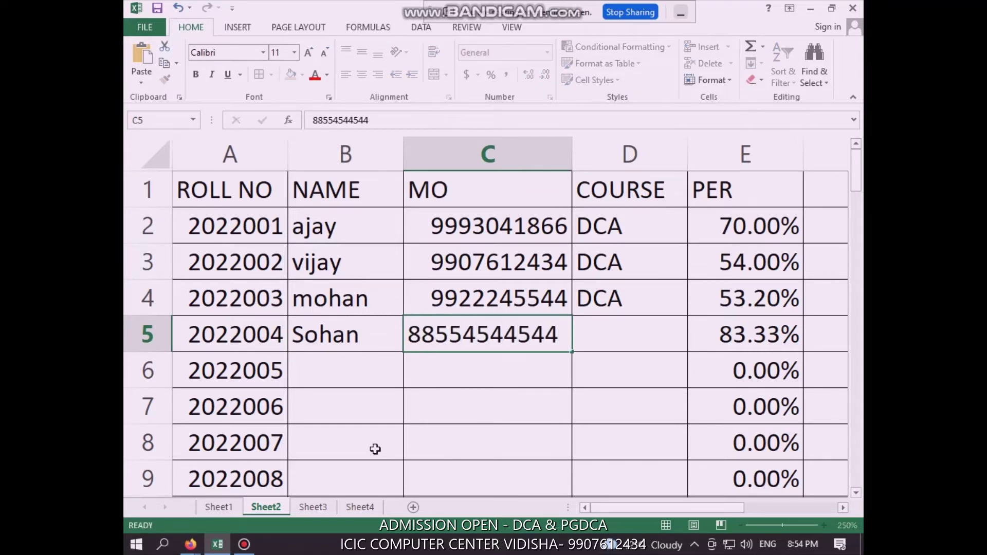
pyautogui.press('Tab')
pyautogui.write('DCA')
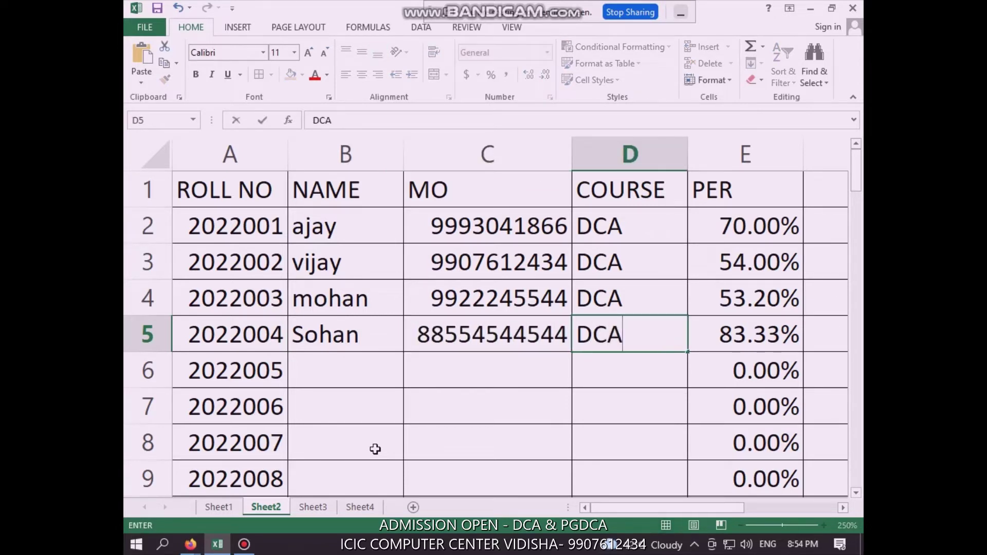
pyautogui.press('BackSpace')
pyautogui.press('BackSpace')
pyautogui.press('BackSpace')
pyautogui.write('PGDCA')
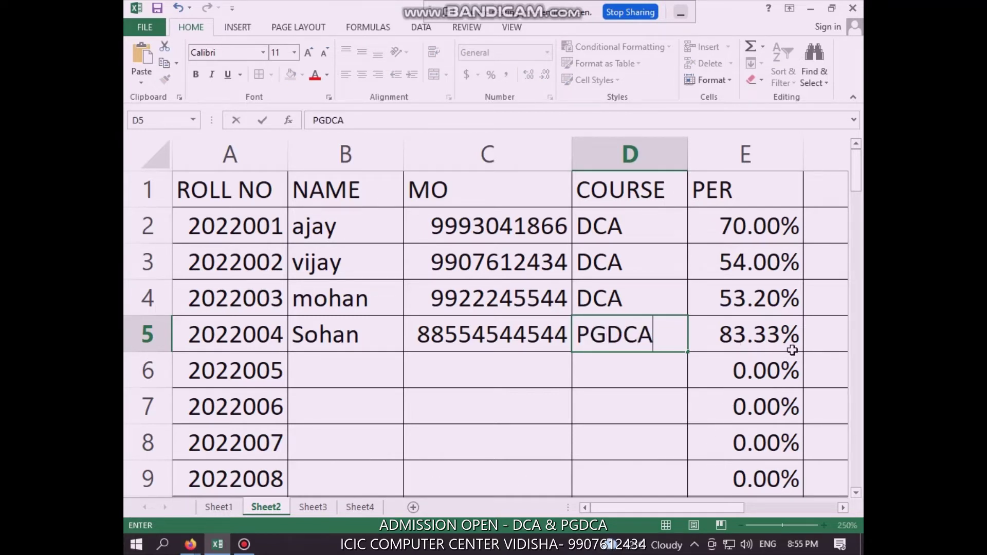
pyautogui.click(630, 365)
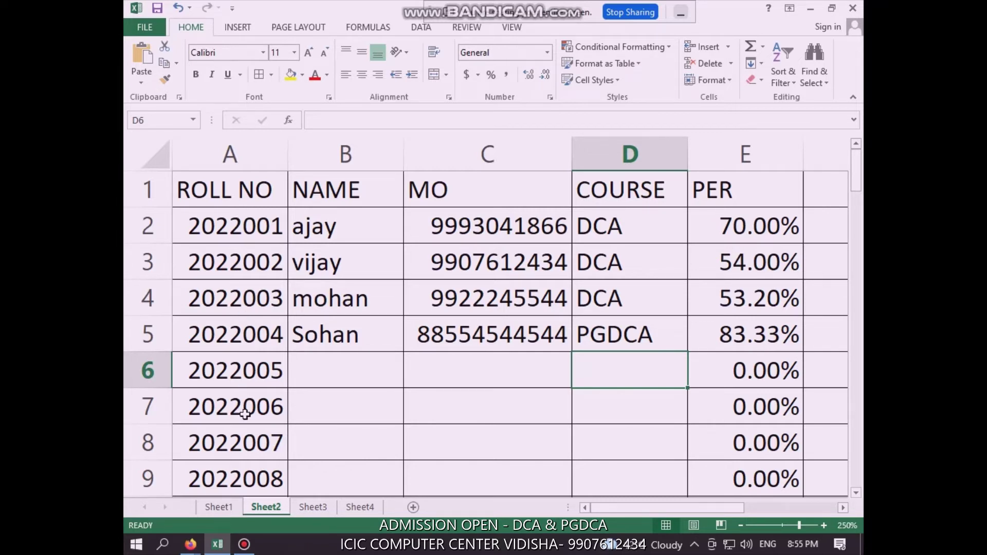
# Check the B5, C5 and D5 entries and the E4 percentage formula, then view Sheet1
pyautogui.click(328, 340)
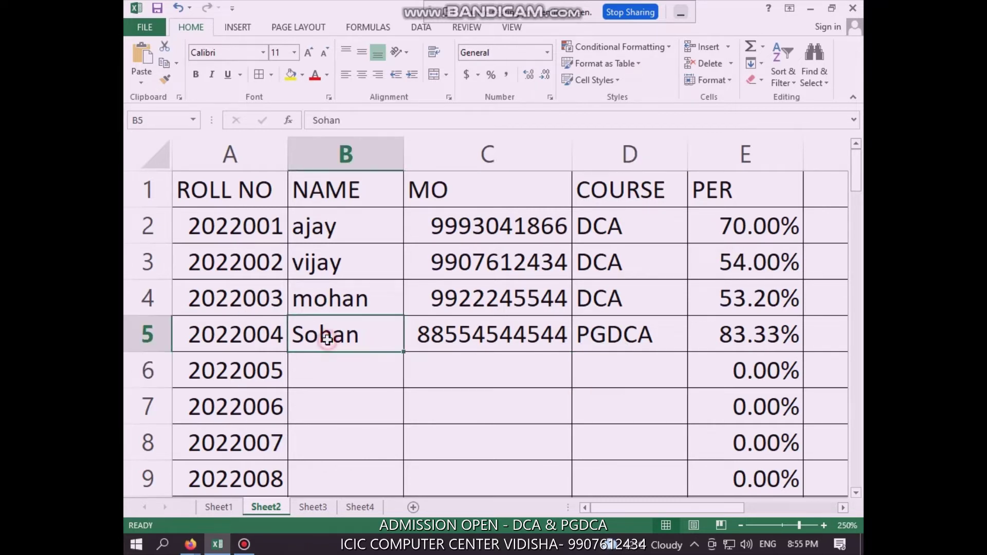
pyautogui.click(494, 334)
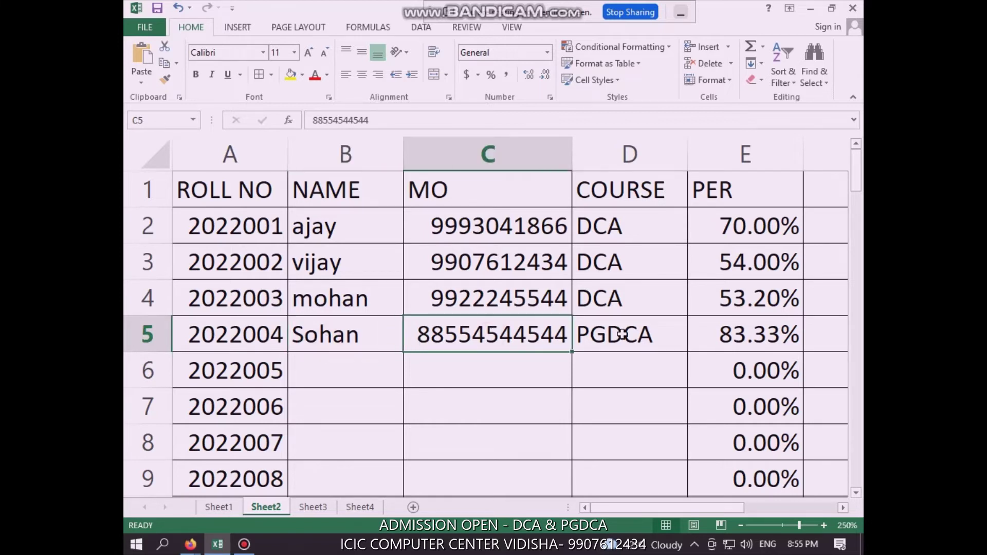
pyautogui.click(623, 335)
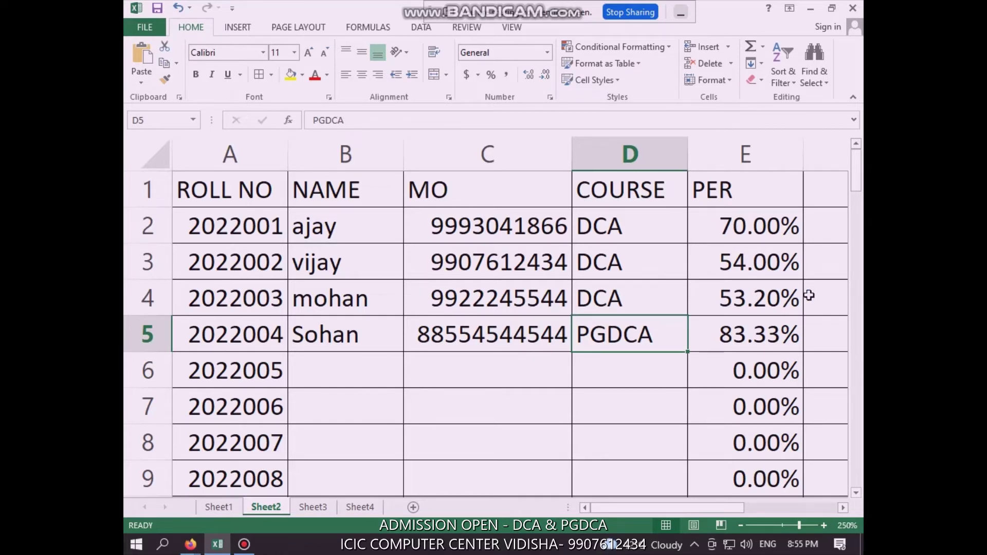
pyautogui.click(770, 296)
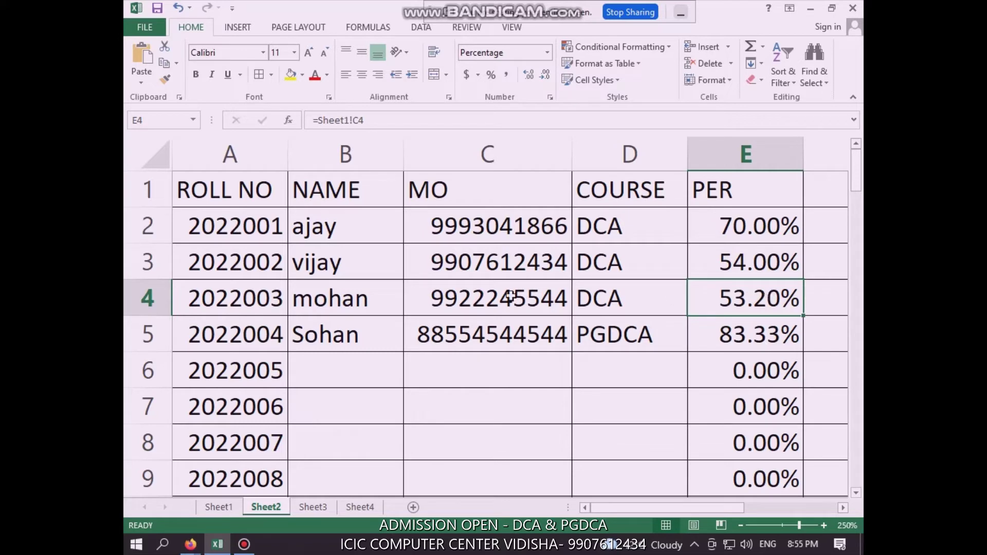
pyautogui.click(226, 512)
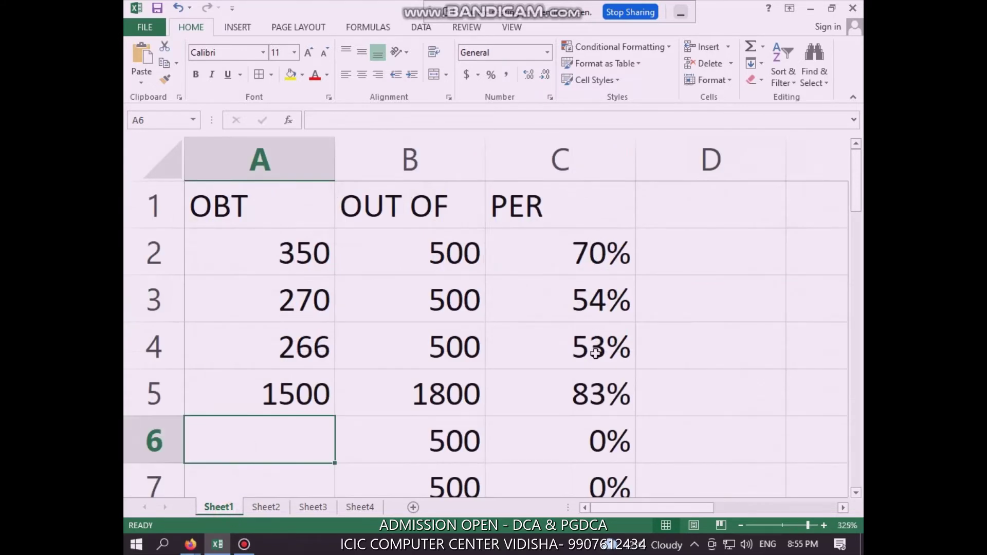
# Return to Sheet2, select C7, then bring up Sheet3's student records
pyautogui.click(265, 510)
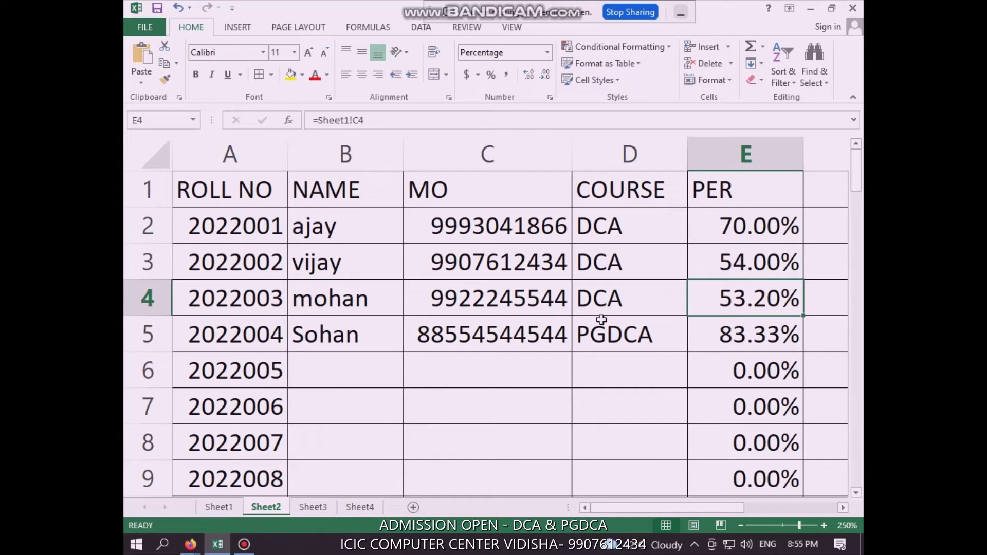
pyautogui.click(489, 393)
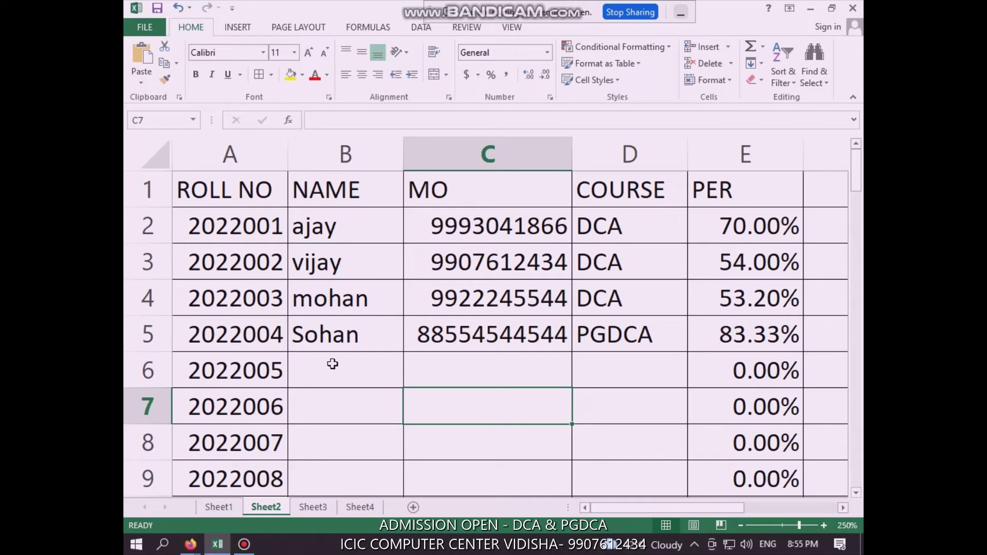
pyautogui.click(321, 507)
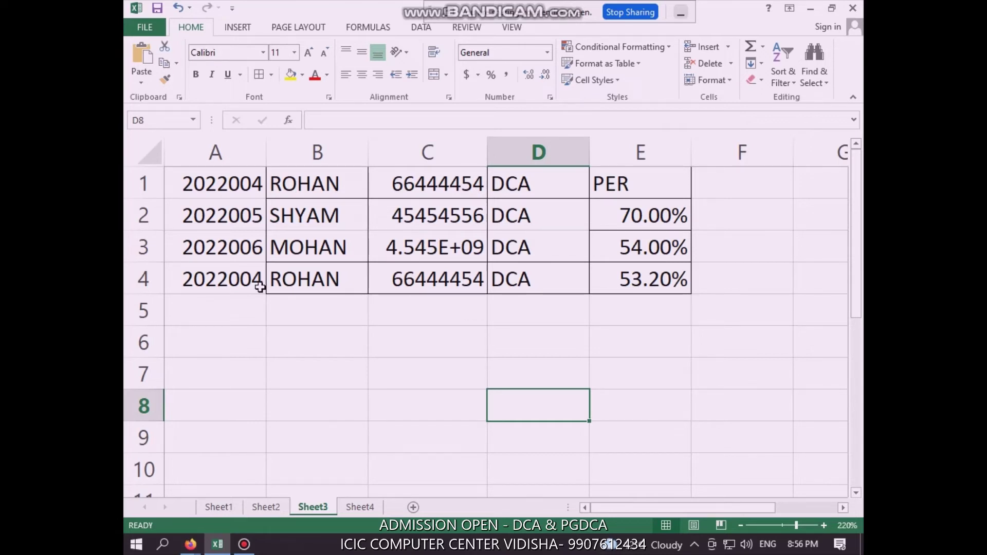
# Scroll through the exam admit-card blocks on Sheet4
pyautogui.click(361, 507)
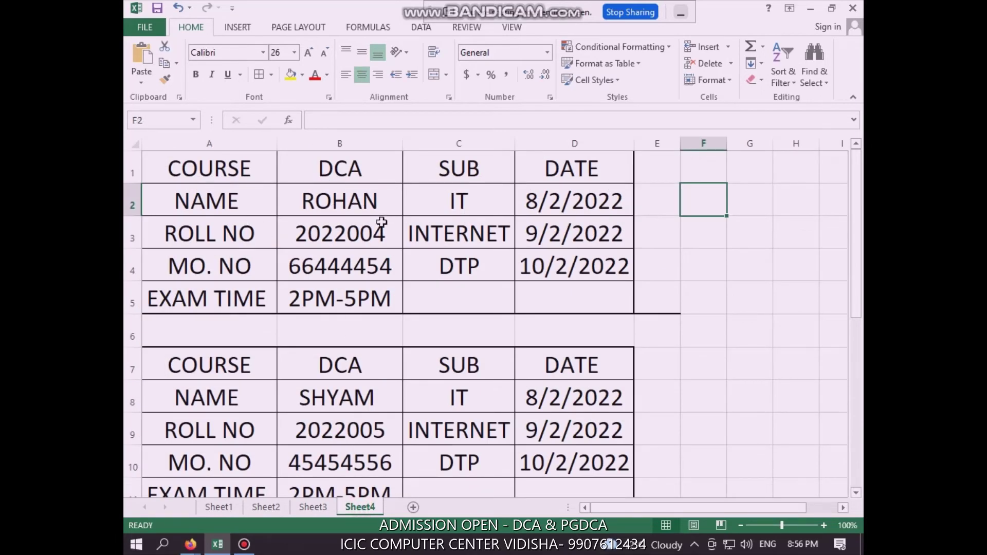
pyautogui.scroll(-1, 375, 280)
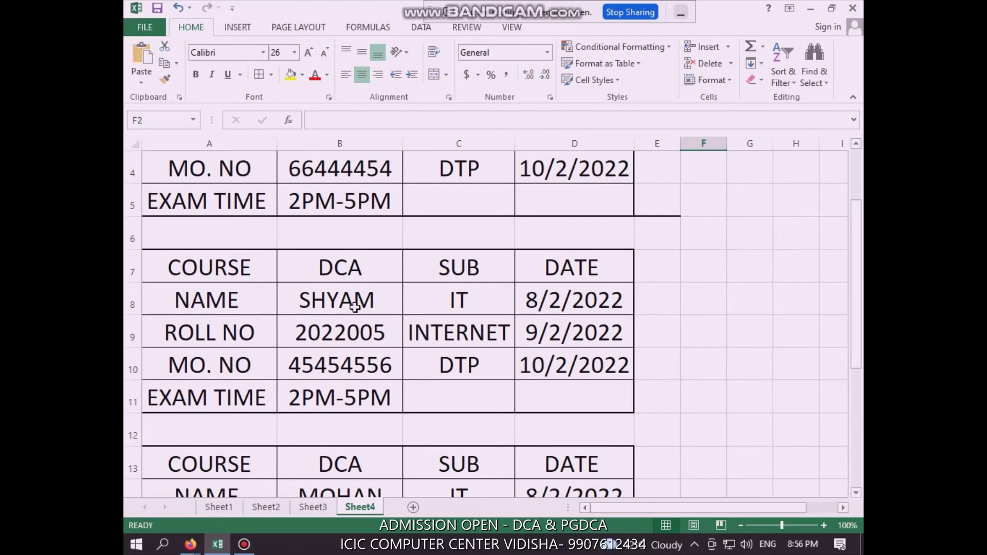
pyautogui.scroll(-2, 355, 308)
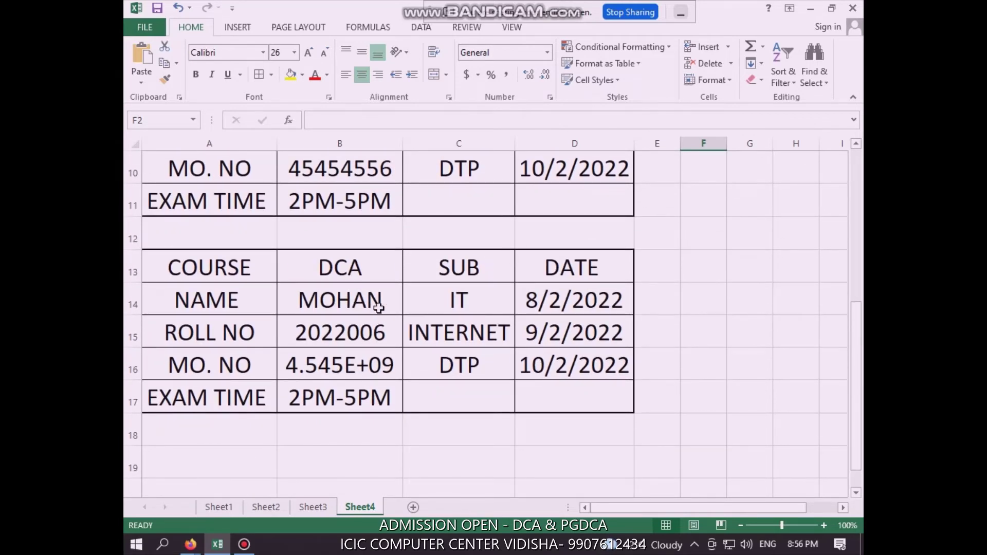
pyautogui.scroll(3, 379, 306)
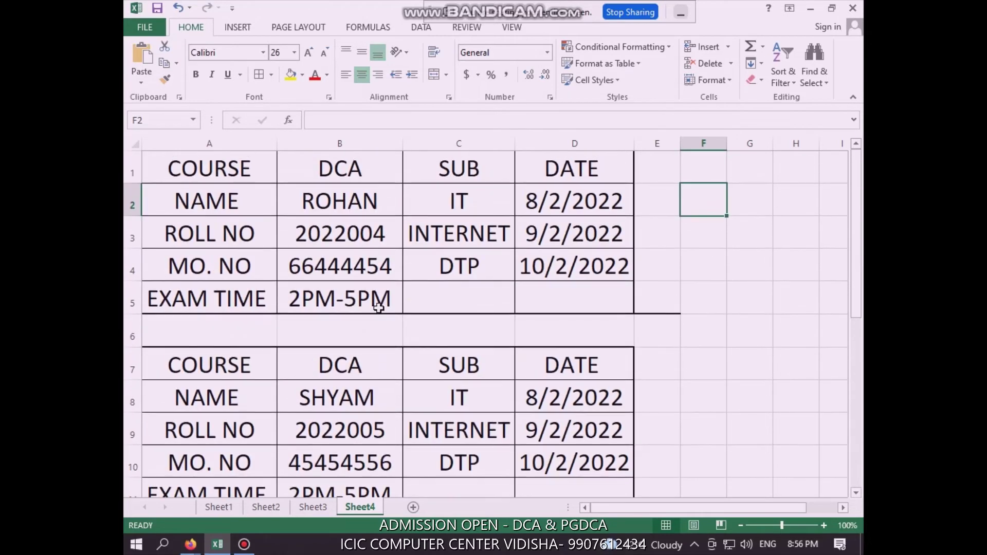
pyautogui.scroll(-4, 379, 307)
pyautogui.scroll(4, 379, 307)
# Compare Sheet3, Sheet2 and Sheet4 by switching between them, ending on Sheet2's student table
pyautogui.click(308, 507)
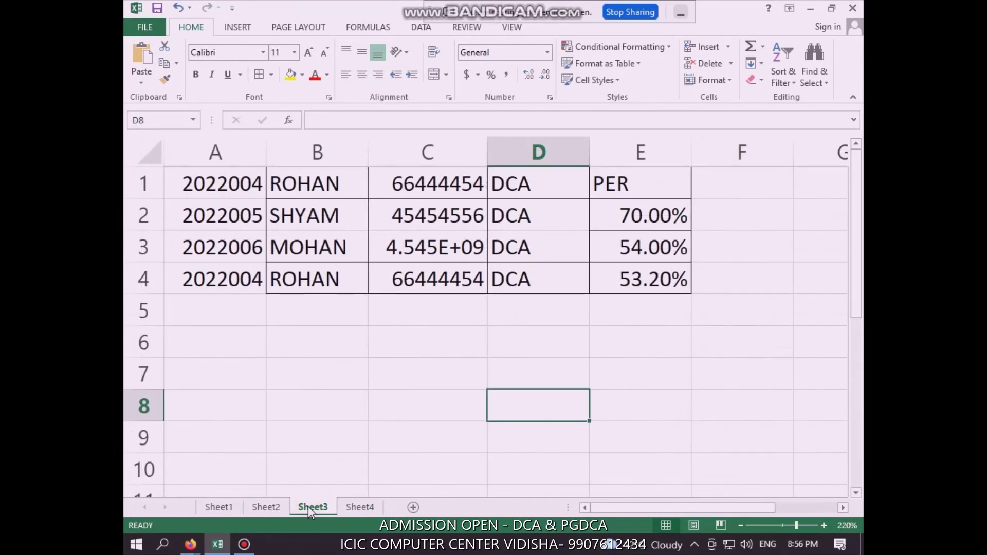
pyautogui.click(263, 507)
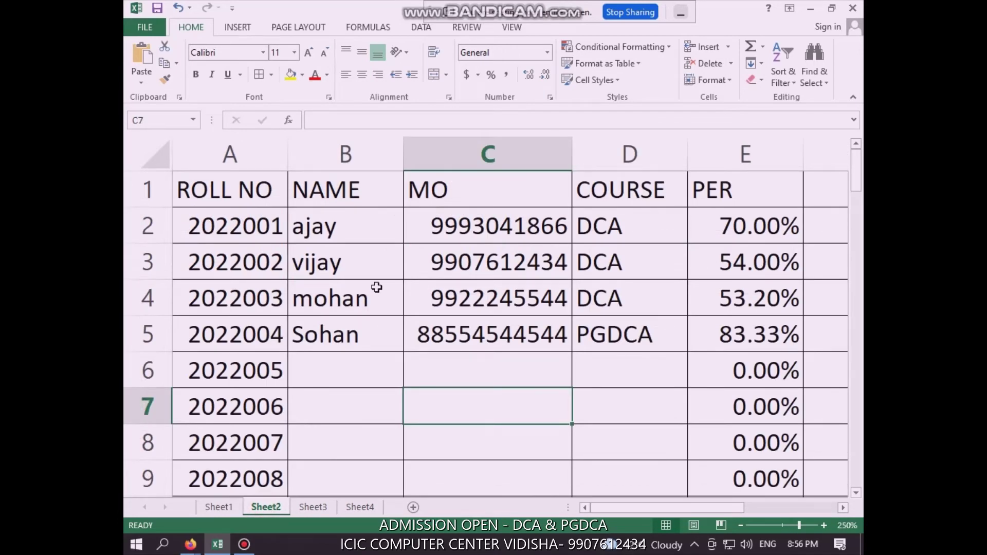
pyautogui.click(314, 507)
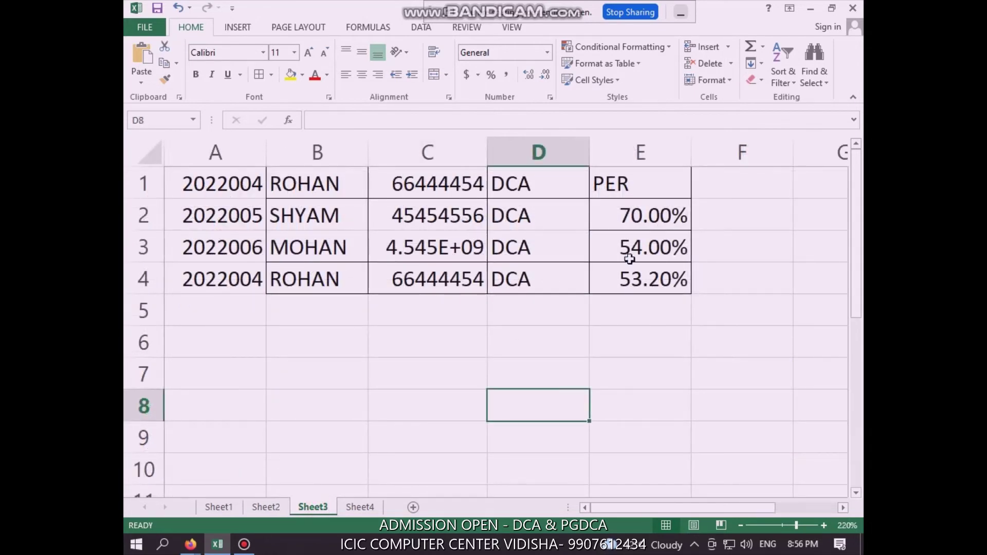
pyautogui.click(360, 507)
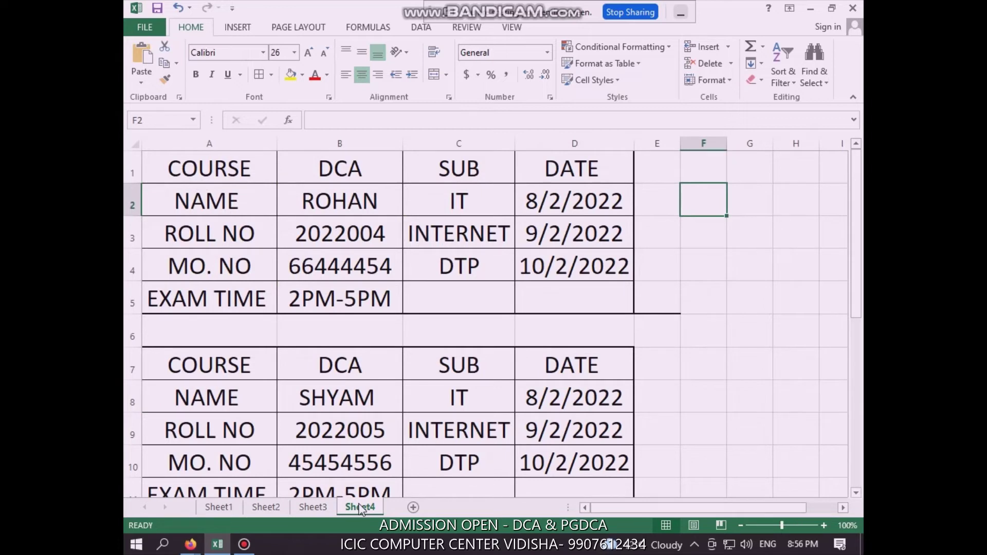
pyautogui.click(316, 507)
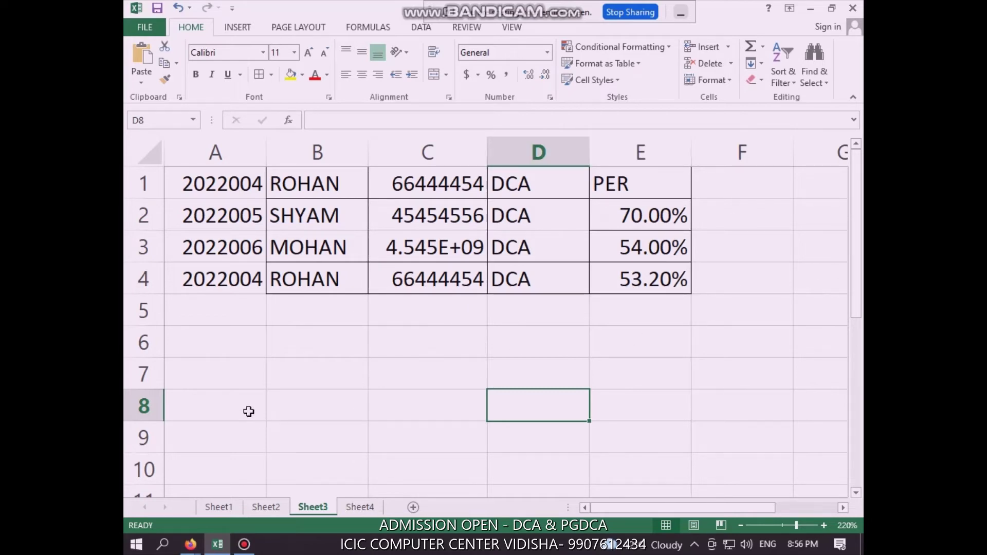
pyautogui.click(350, 508)
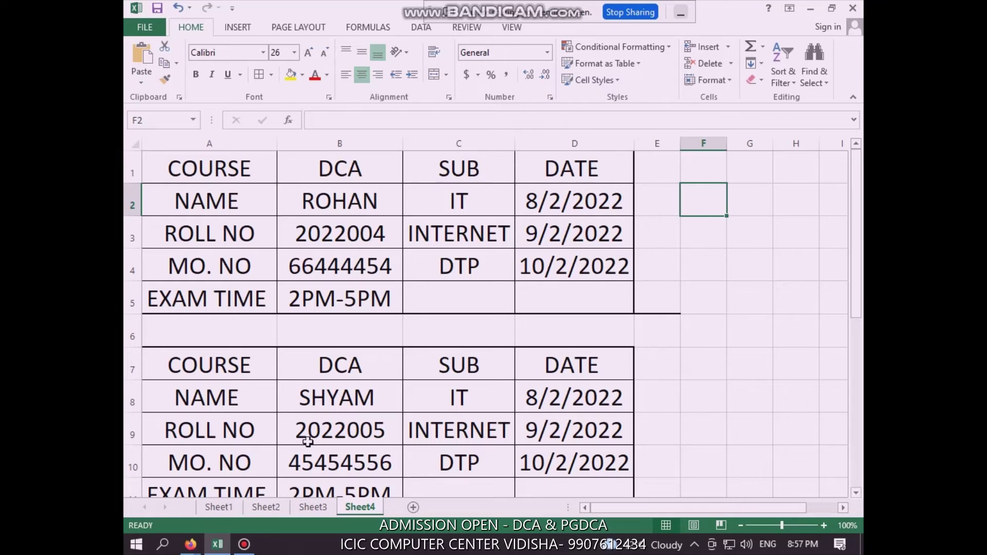
pyautogui.click(279, 508)
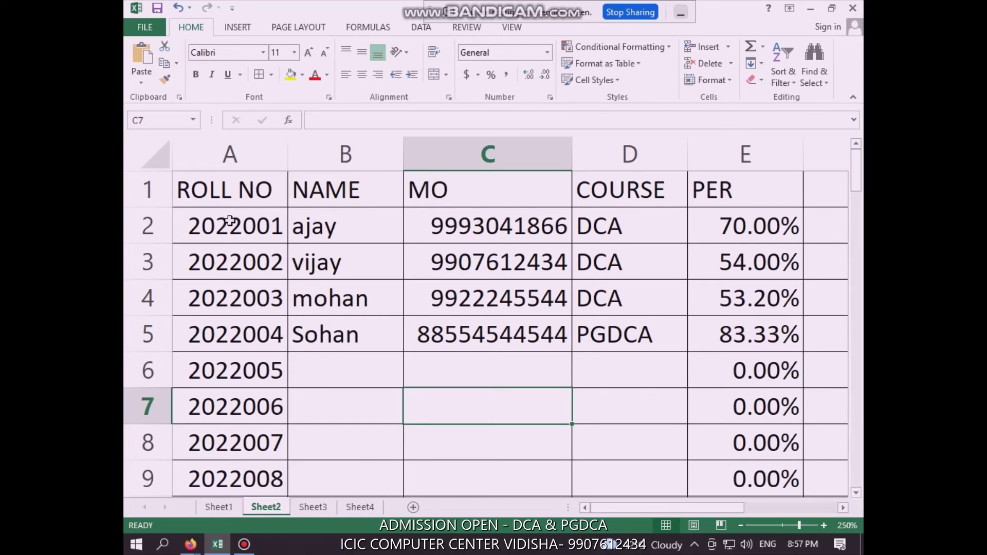
# Copy Sheet2's four student records A2:E5 into Sheet3 at A1, then go to Sheet4
pyautogui.moveTo(230, 221); pyautogui.dragTo(753, 318)
pyautogui.hotkey('ctrl', 'c')
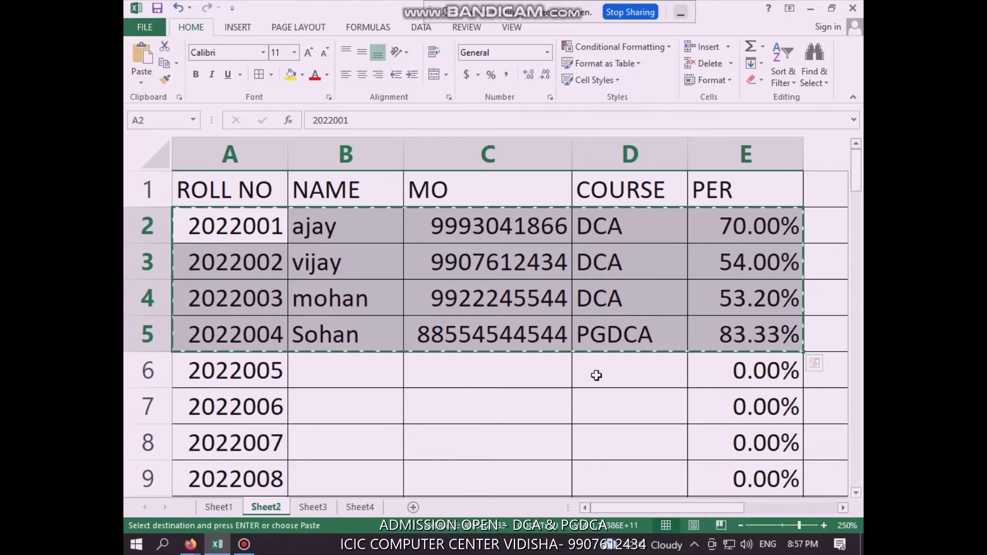
pyautogui.click(324, 508)
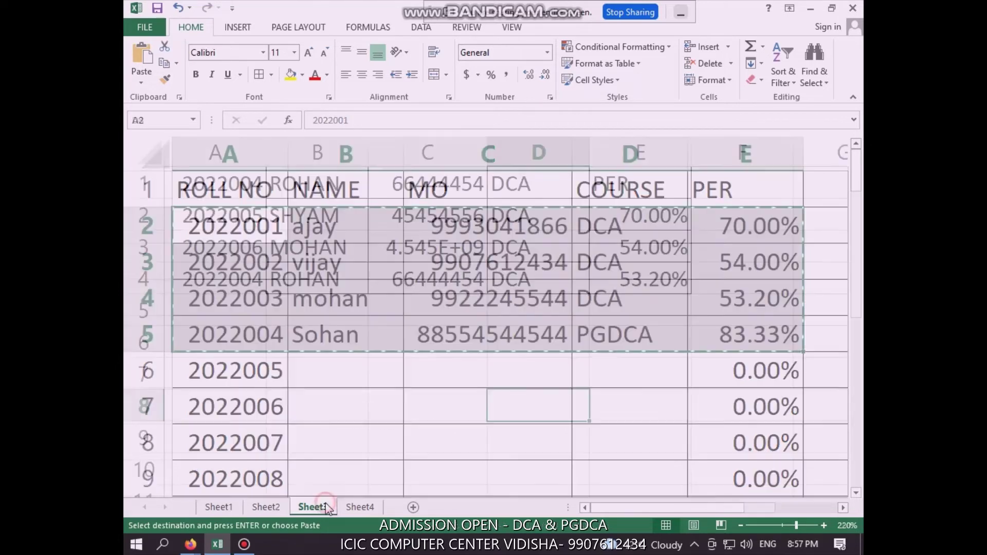
pyautogui.click(218, 191)
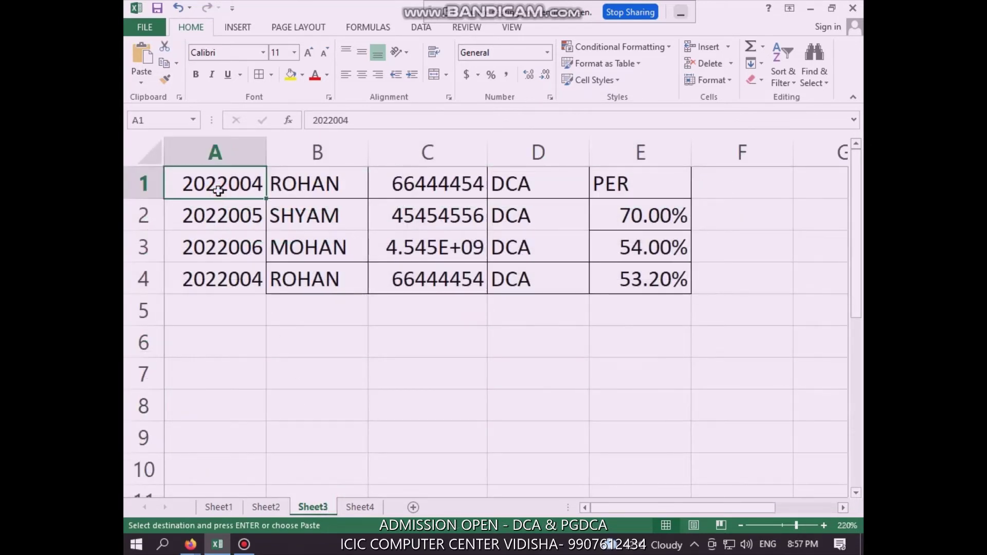
pyautogui.hotkey('ctrl', 'v')
pyautogui.press('ctrl')
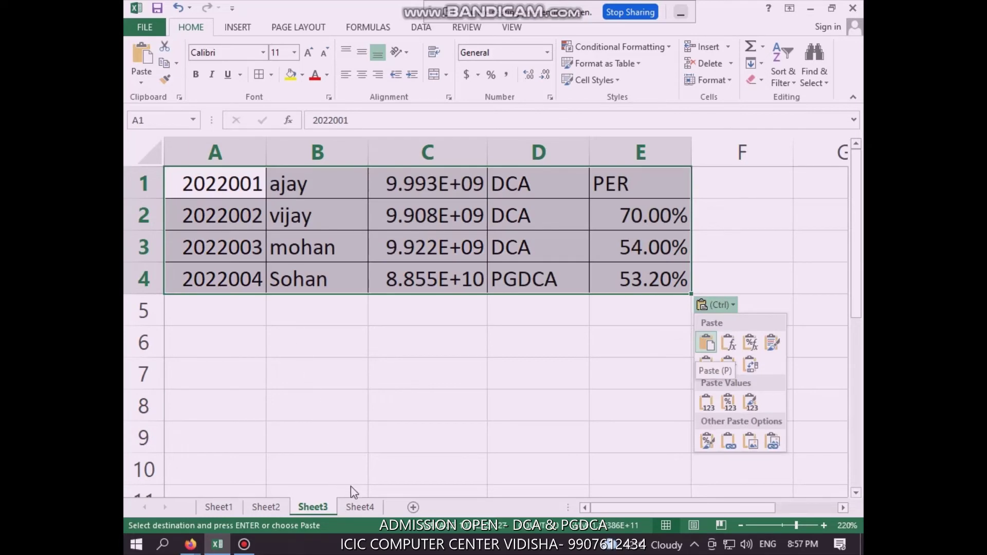
pyautogui.click(356, 507)
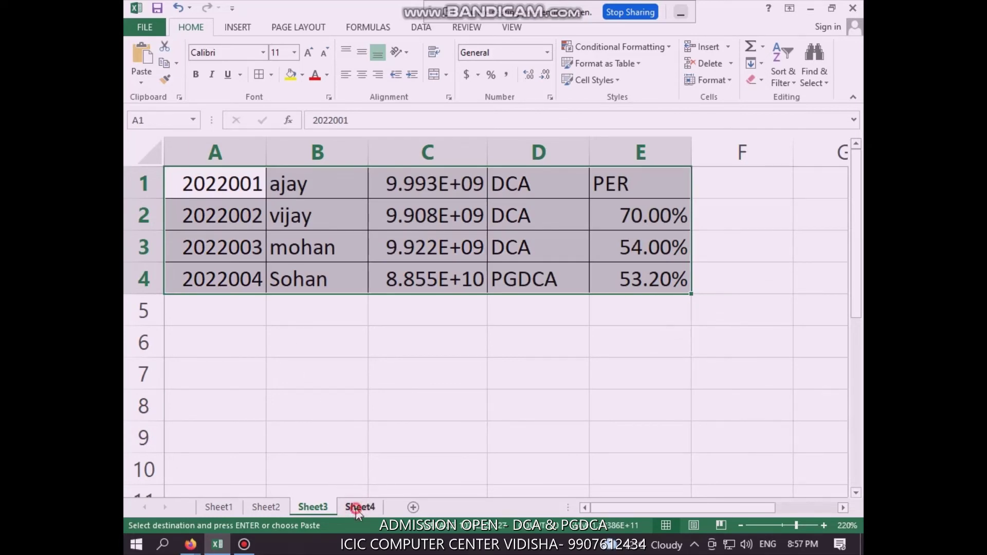
pyautogui.click(356, 508)
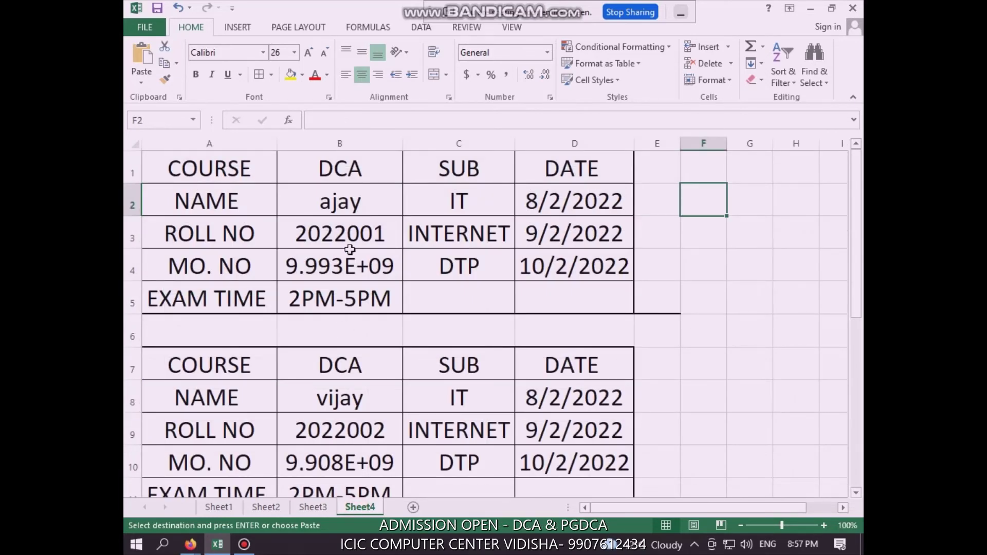
# Inspect the first admit card's =Sheet3! links and widen column B so mobile numbers show fully
pyautogui.click(367, 193)
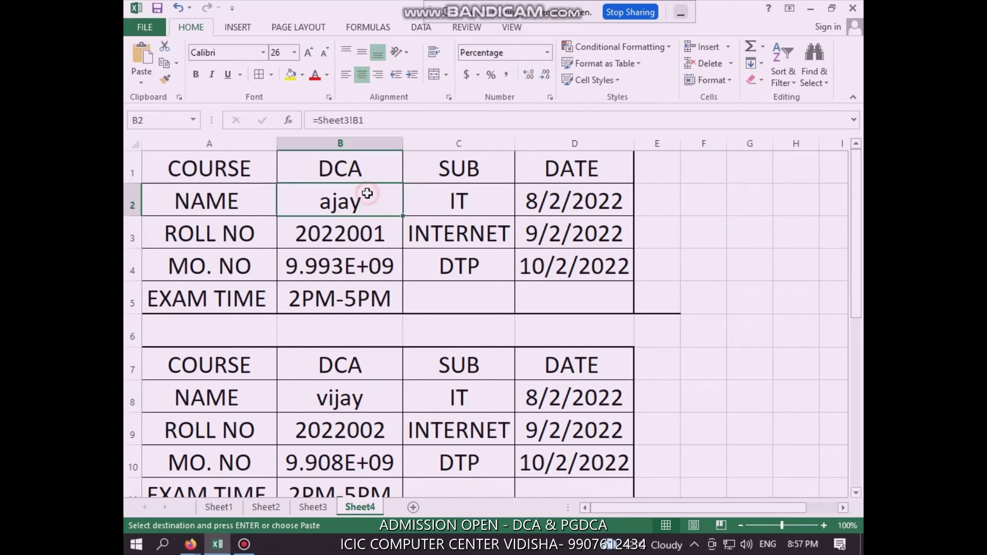
pyautogui.click(380, 242)
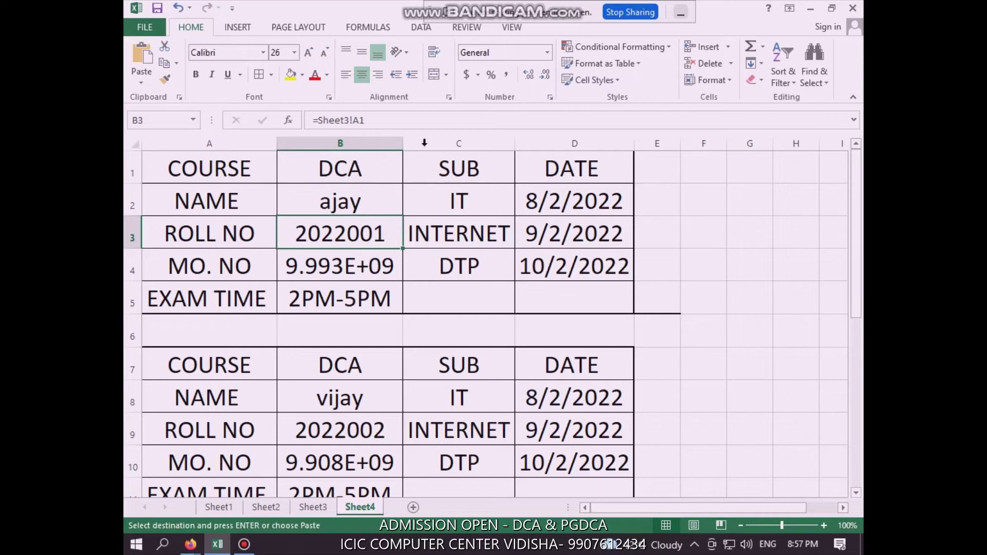
pyautogui.moveTo(402, 144); pyautogui.dragTo(427, 145)
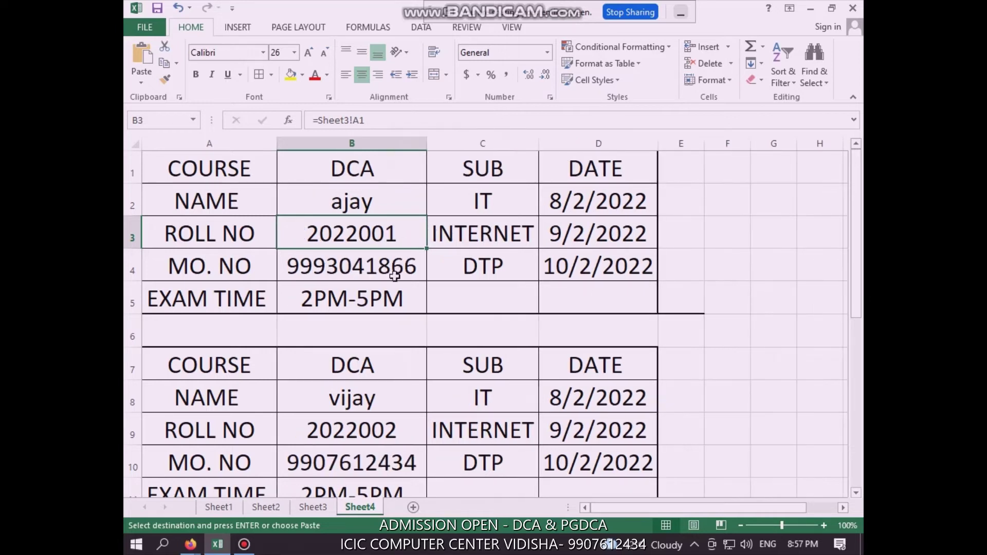
pyautogui.click(381, 264)
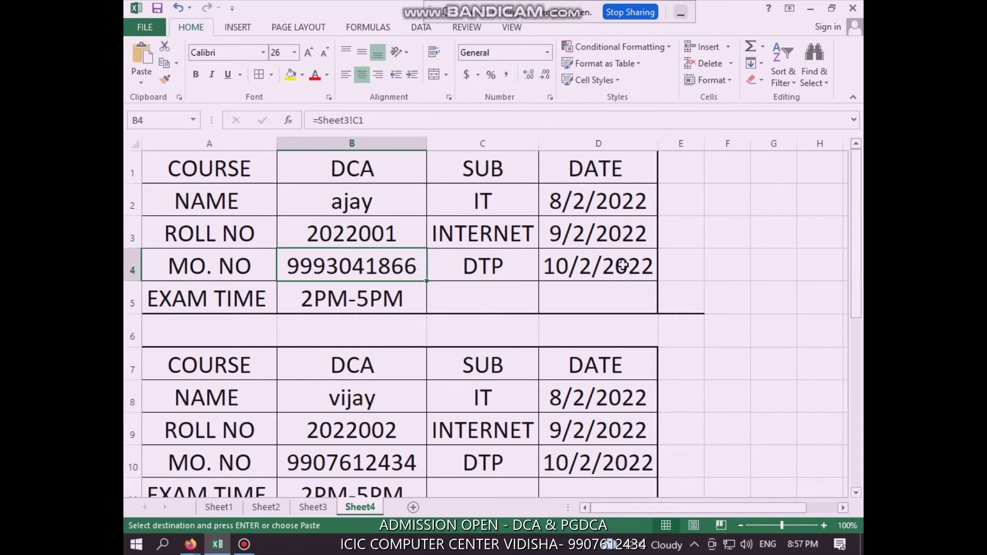
pyautogui.click(332, 295)
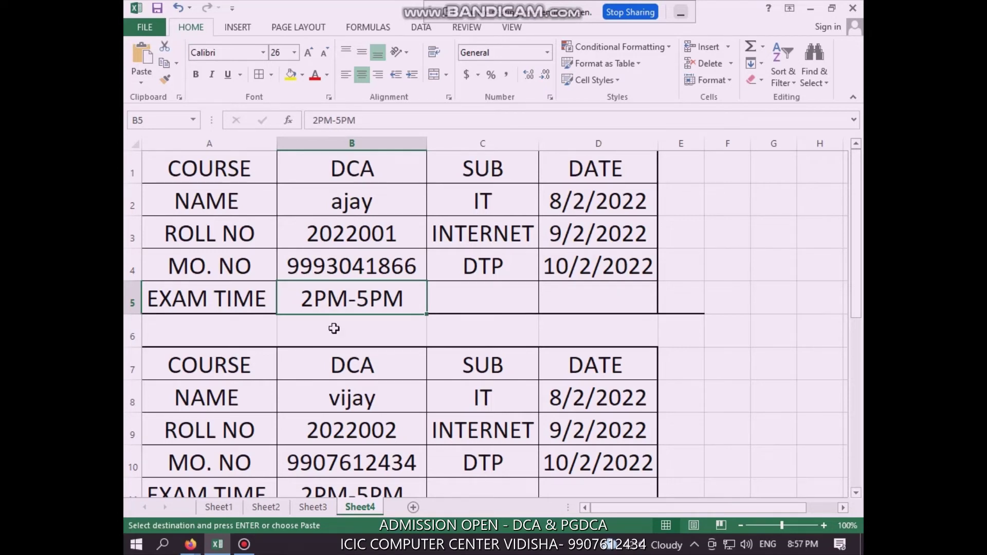
pyautogui.scroll(-2, 334, 329)
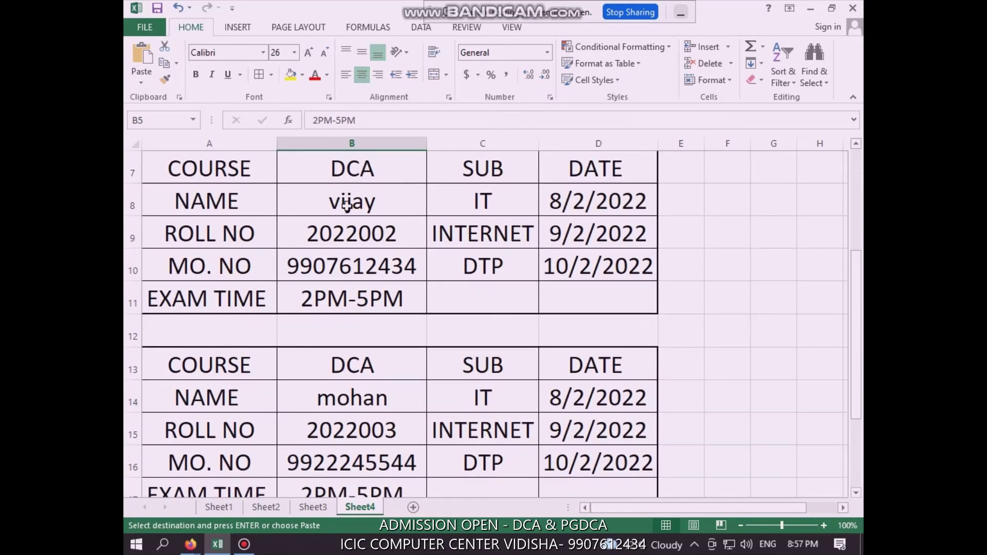
# Check the second and third cards' linked name, roll number, mobile and exam time, then return to Sheet3
pyautogui.click(347, 206)
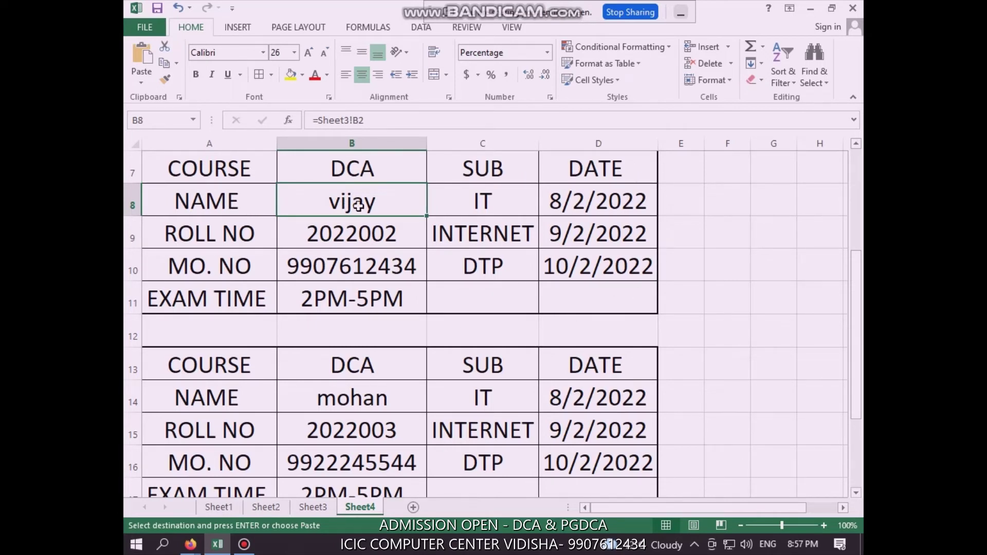
pyautogui.click(375, 241)
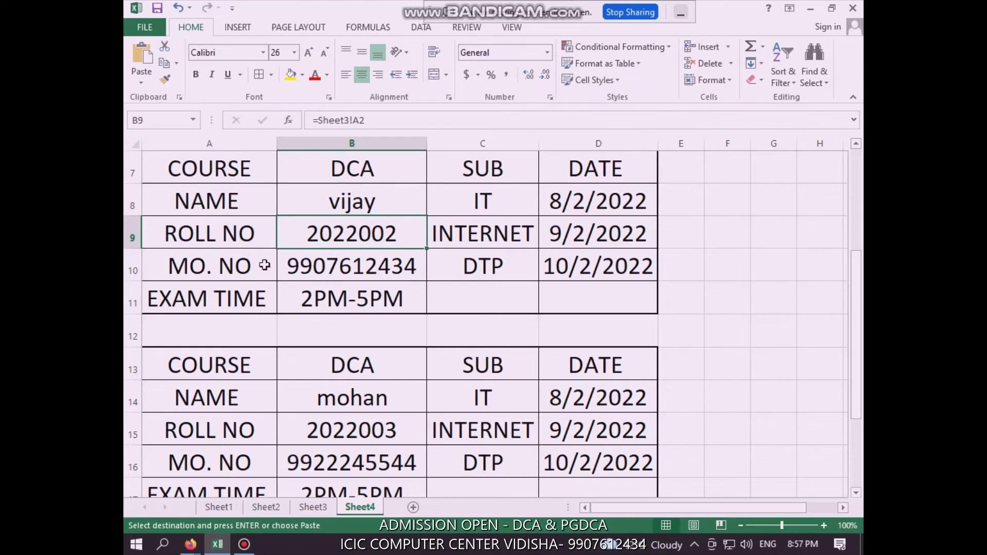
pyautogui.click(289, 279)
pyautogui.click(329, 306)
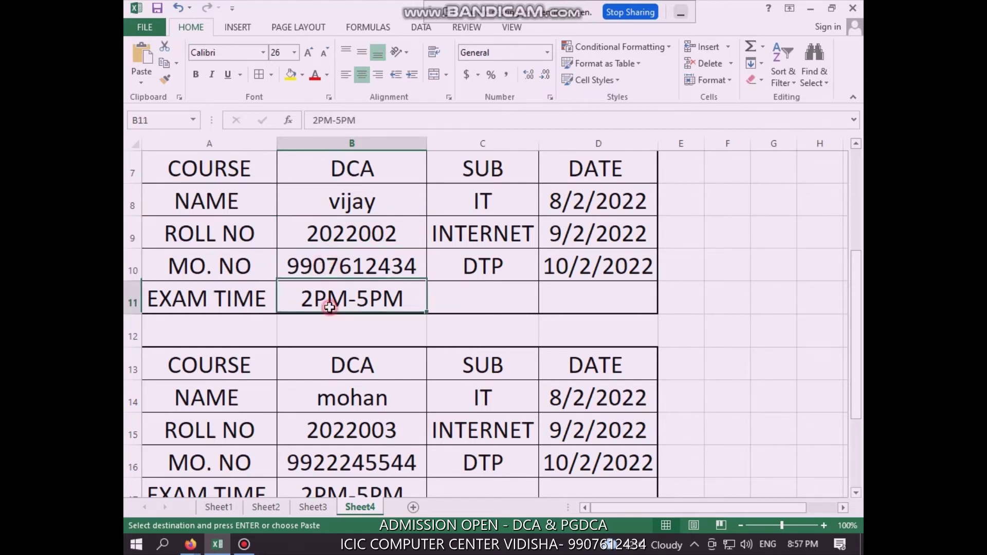
pyautogui.scroll(-2, 321, 301)
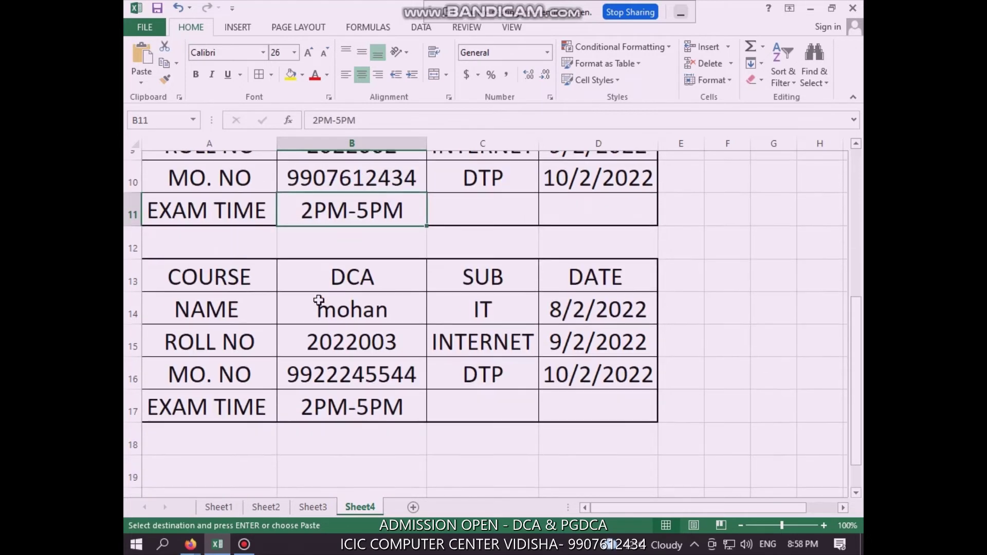
pyautogui.click(384, 204)
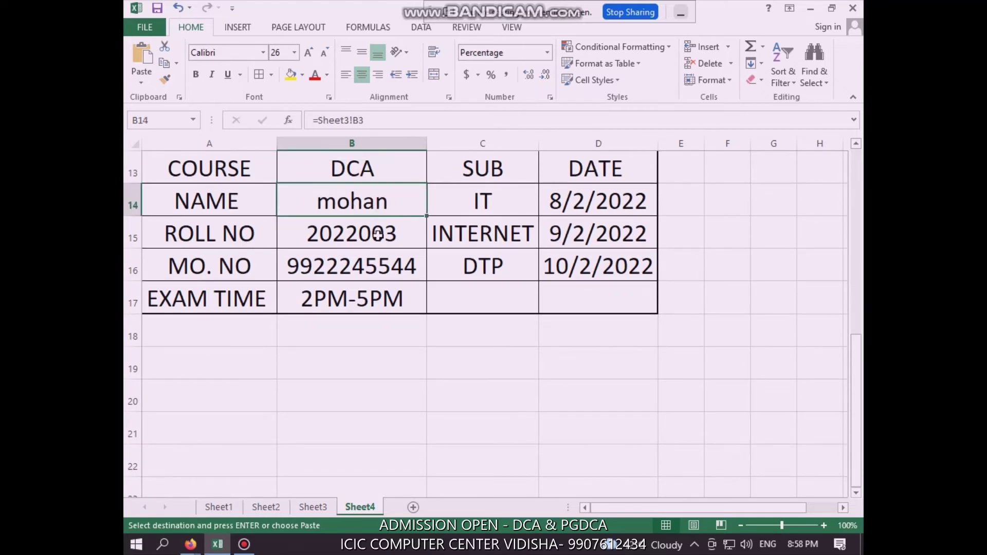
pyautogui.scroll(4, 378, 235)
pyautogui.scroll(-3, 378, 236)
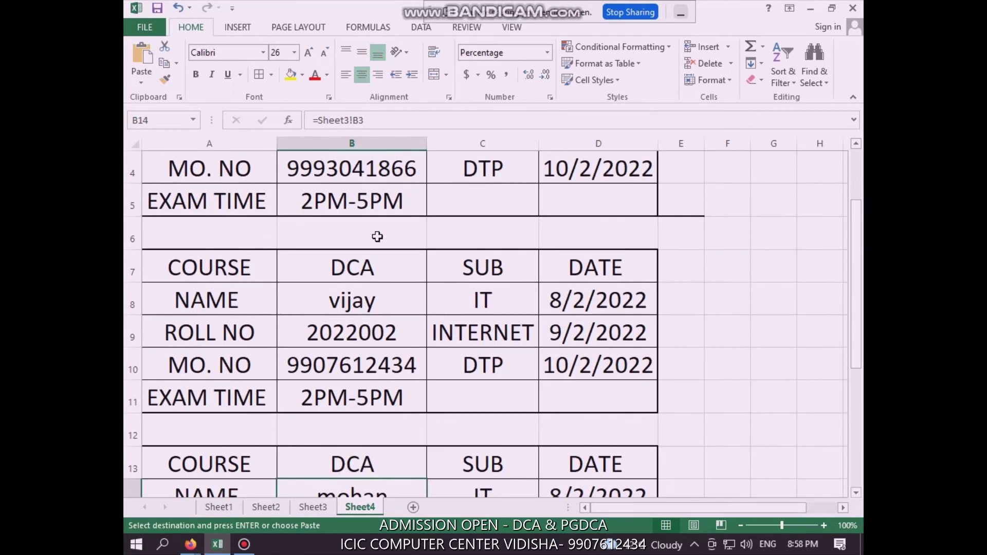
pyautogui.scroll(2, 370, 272)
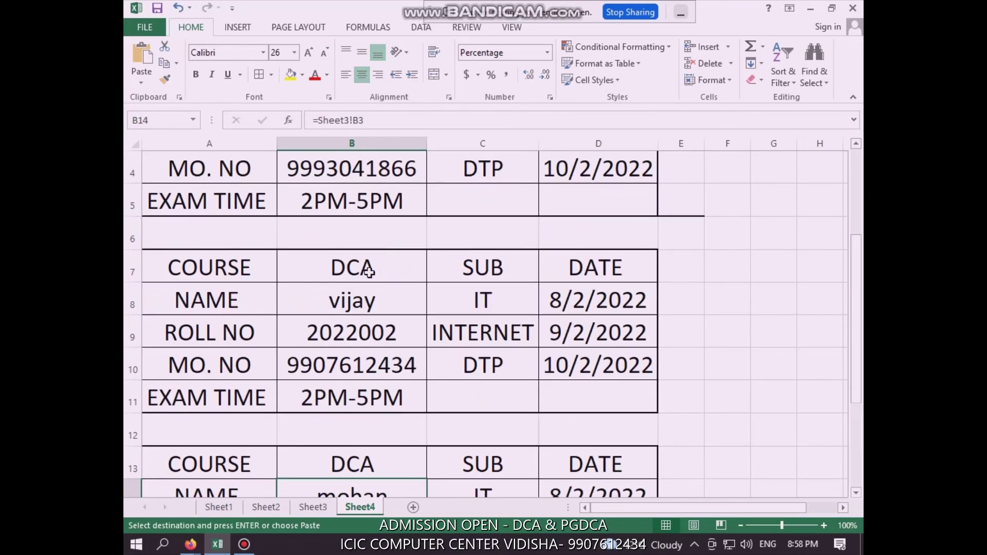
pyautogui.click(315, 507)
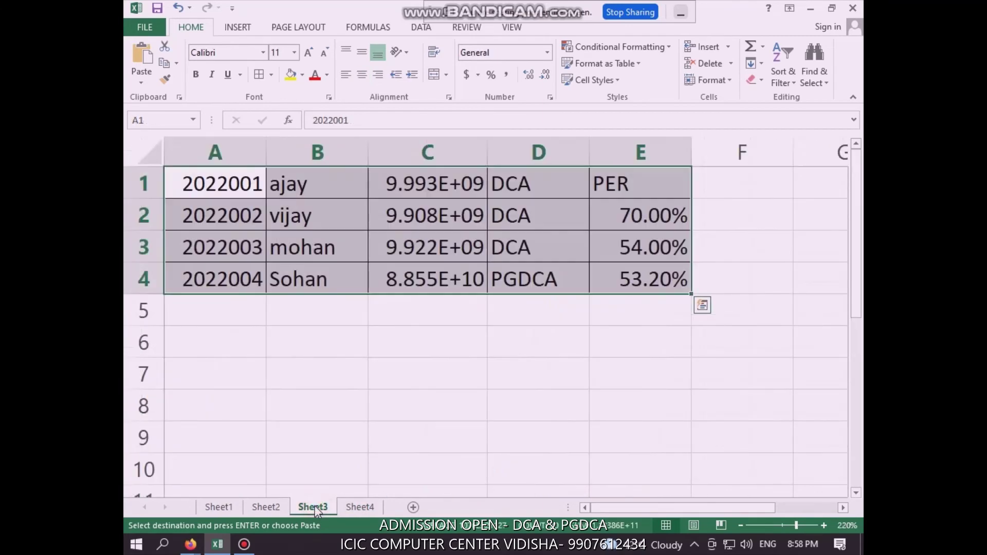
# Check the first three student names on Sheet2, then glance at Sheet3
pyautogui.click(262, 507)
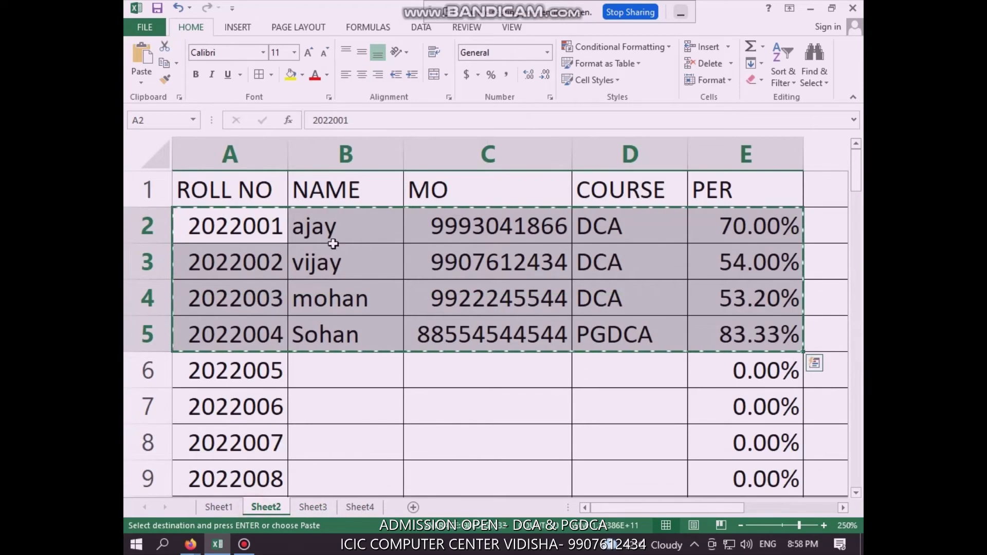
pyautogui.click(335, 225)
pyautogui.click(339, 266)
pyautogui.click(345, 303)
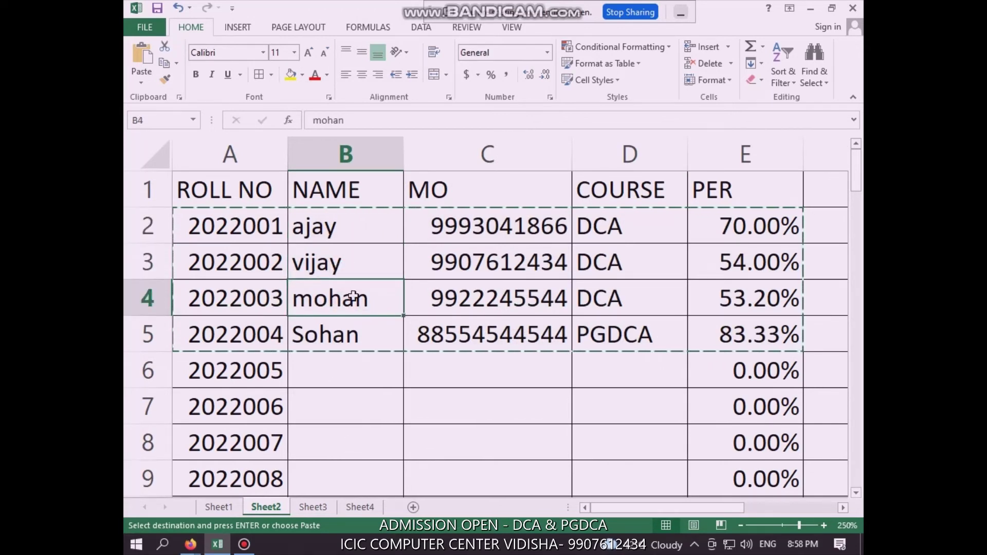
pyautogui.click(322, 508)
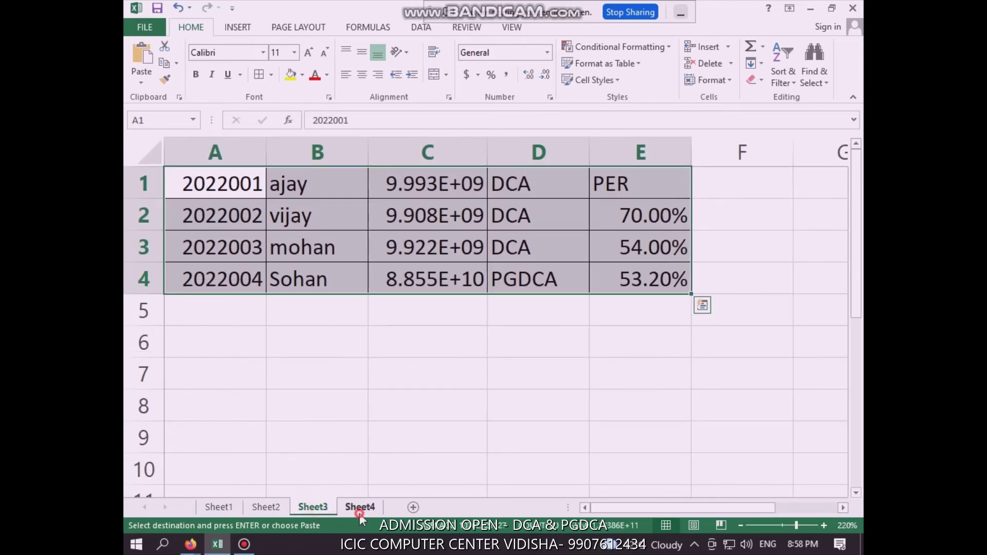
# Scroll through Sheet4's admit cards, select the empty cell below the last card, and return to row 1
pyautogui.click(359, 509)
pyautogui.scroll(2, 344, 344)
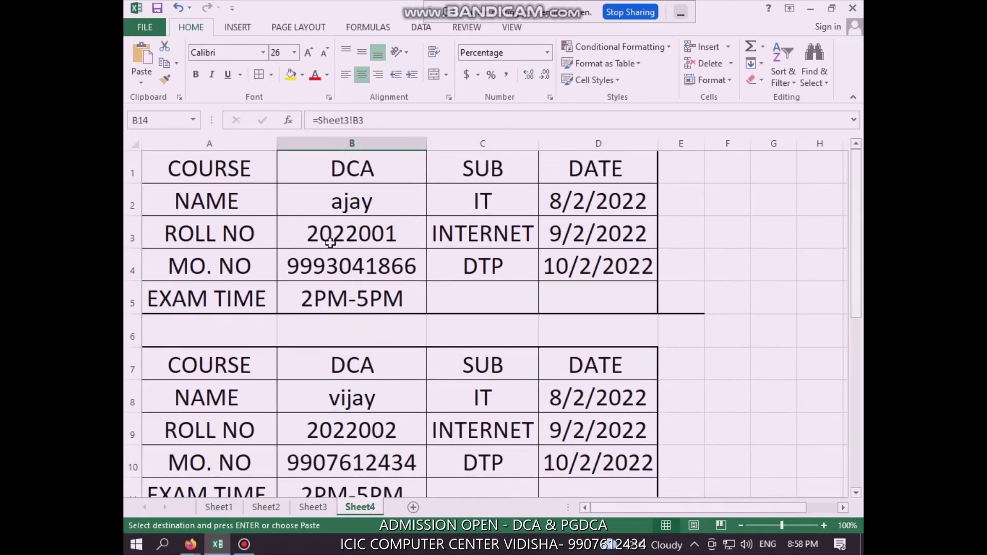
pyautogui.scroll(-3, 340, 381)
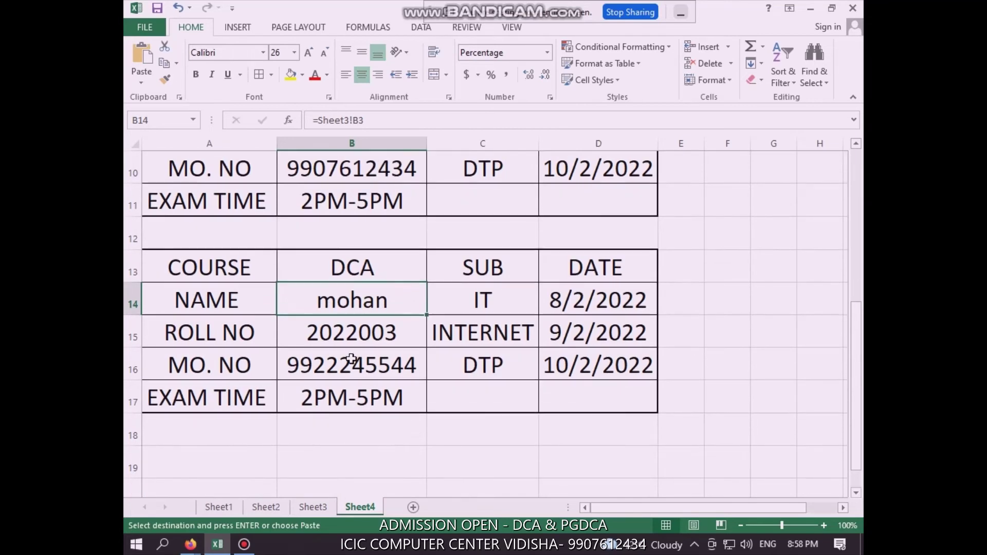
pyautogui.scroll(-1, 355, 362)
pyautogui.scroll(4, 362, 370)
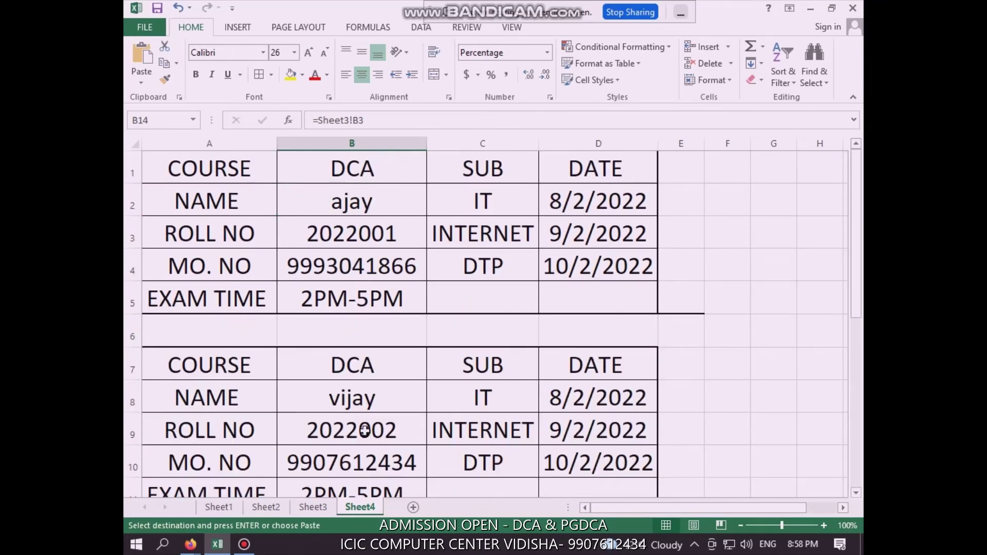
pyautogui.scroll(-4, 369, 330)
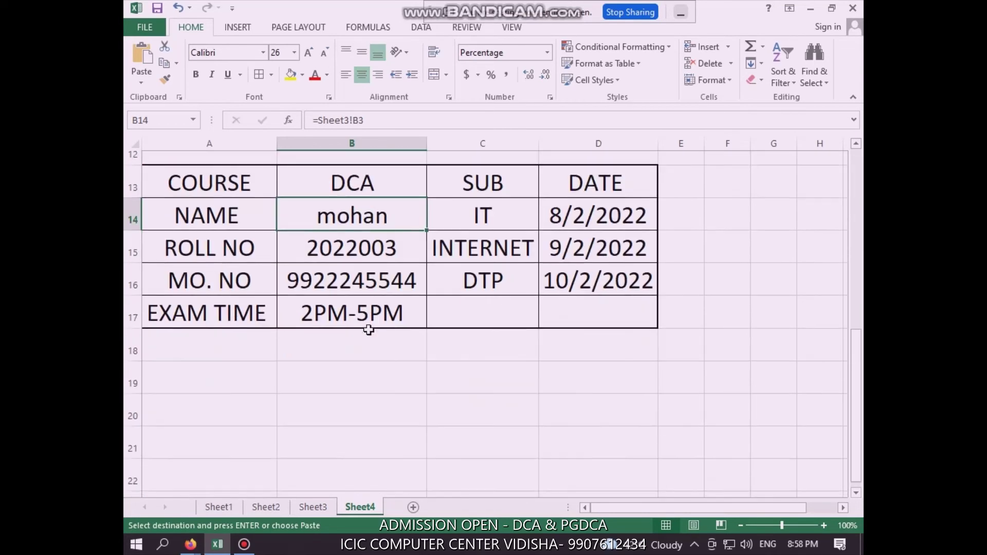
pyautogui.scroll(-2, 369, 330)
pyautogui.click(196, 267)
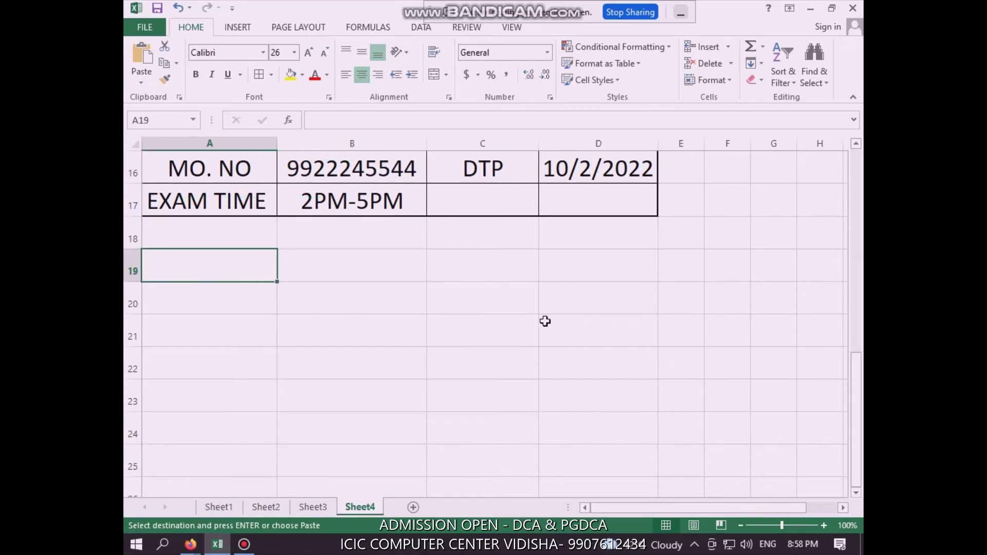
pyautogui.scroll(5, 545, 321)
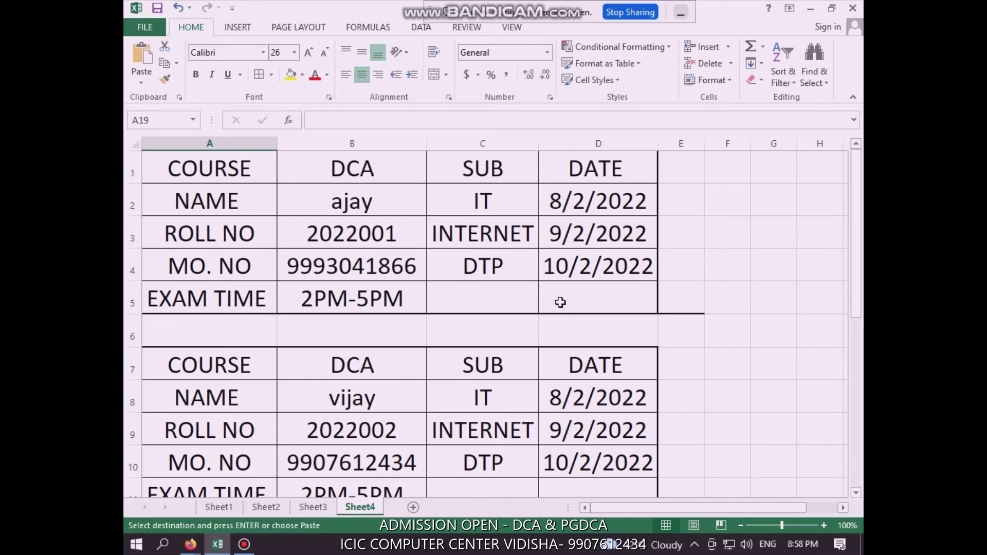
# Compare Sheet2's student records with Sheet1's OBT/OUT OF/PER marks table
pyautogui.click(266, 508)
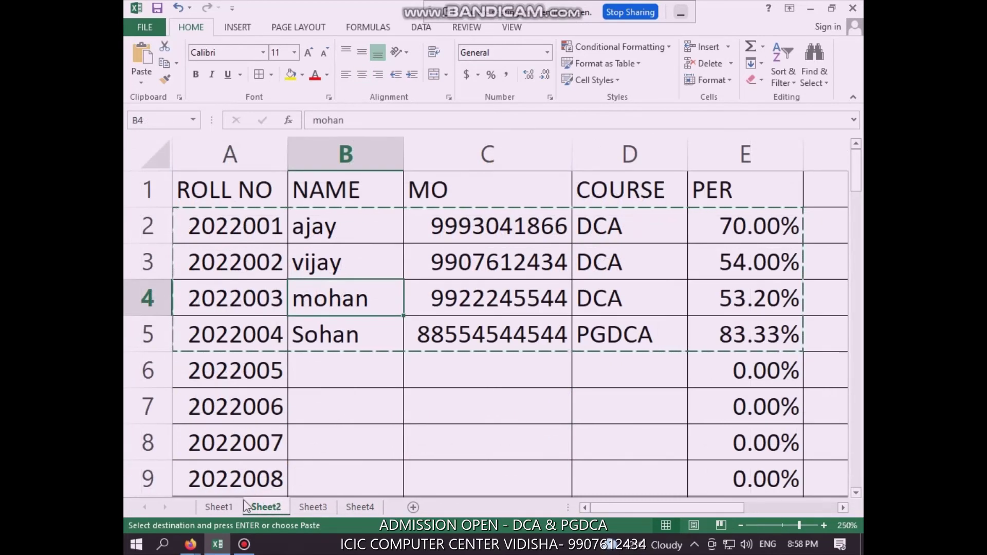
pyautogui.click(228, 507)
pyautogui.click(258, 508)
pyautogui.click(217, 507)
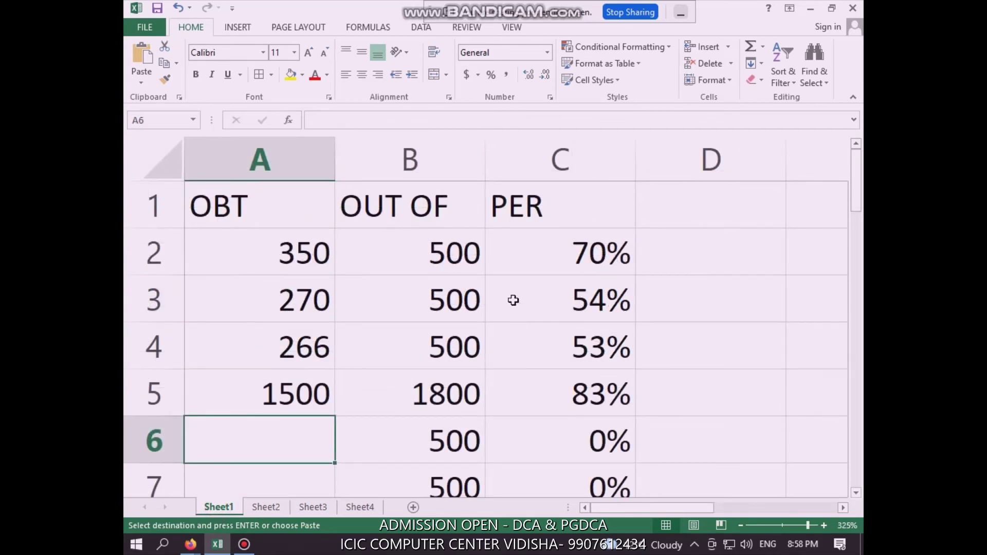
# From Sheet2, bring the Firefox Google Meet presentation window to the front
pyautogui.click(266, 507)
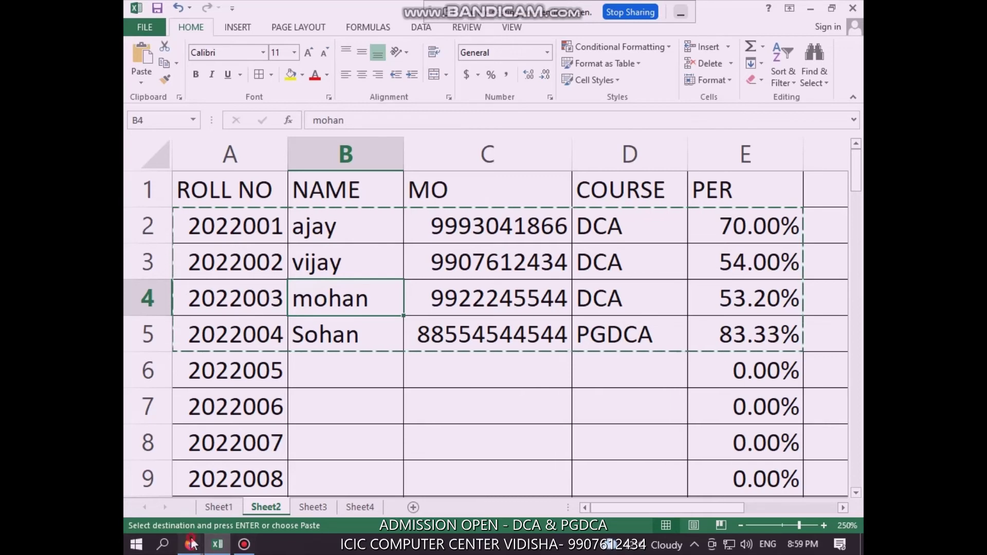
pyautogui.moveTo(192, 540)
pyautogui.click(180, 468)
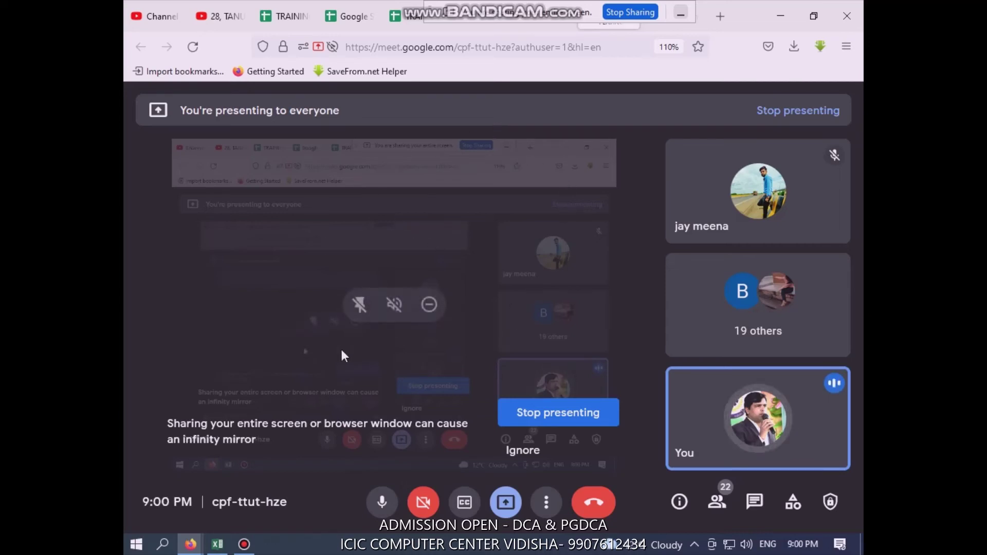
# Switch from the Google Meet browser window back to the Excel workbook
pyautogui.moveTo(217, 544)
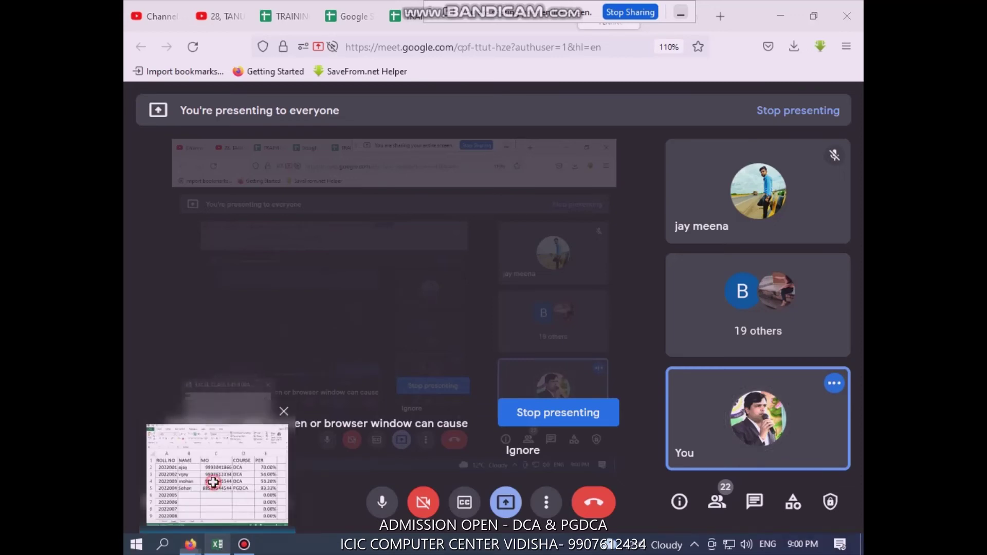
pyautogui.click(214, 483)
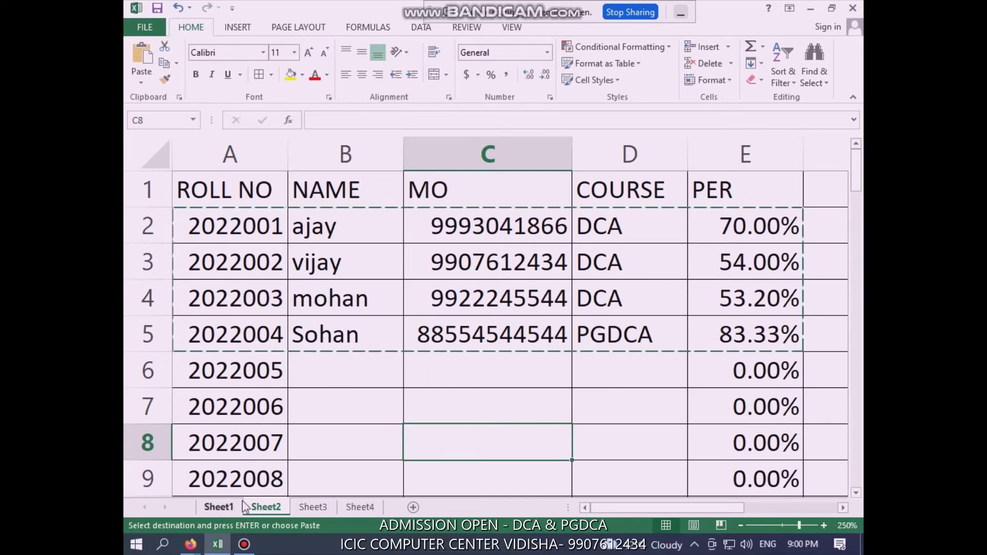
# Cycle through Sheet1 to Sheet4, return to Sheet1, and open the File Info page
pyautogui.click(220, 507)
pyautogui.click(252, 507)
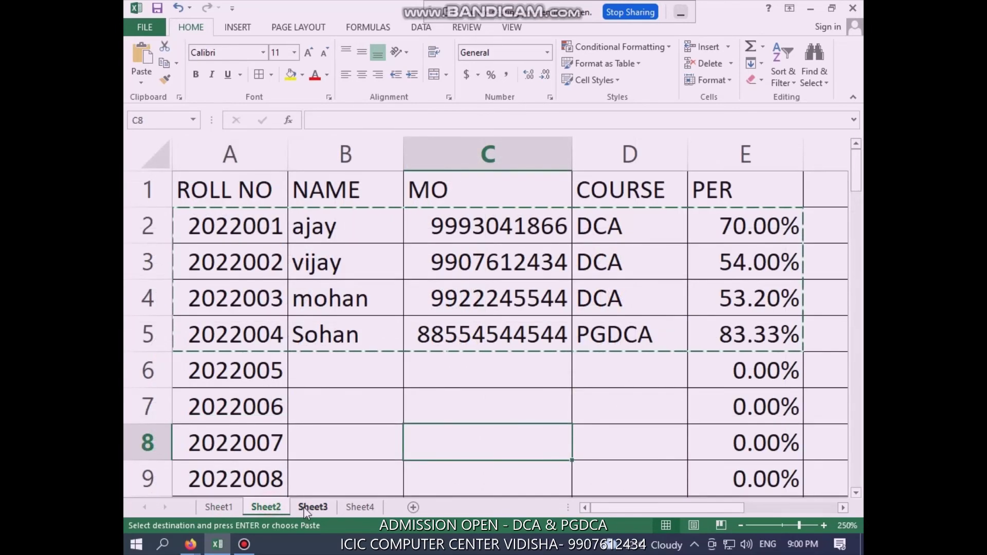
pyautogui.click(313, 507)
pyautogui.click(362, 507)
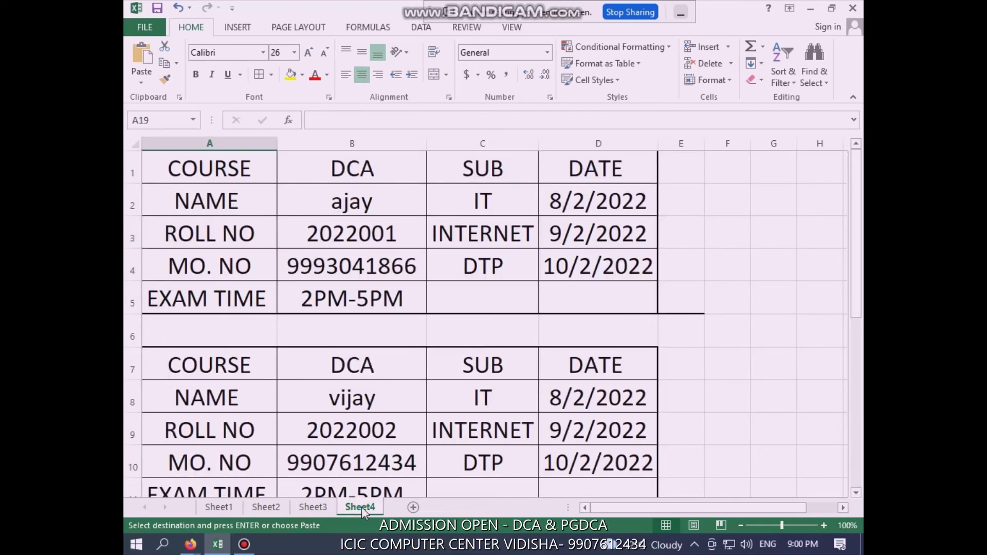
pyautogui.click(229, 510)
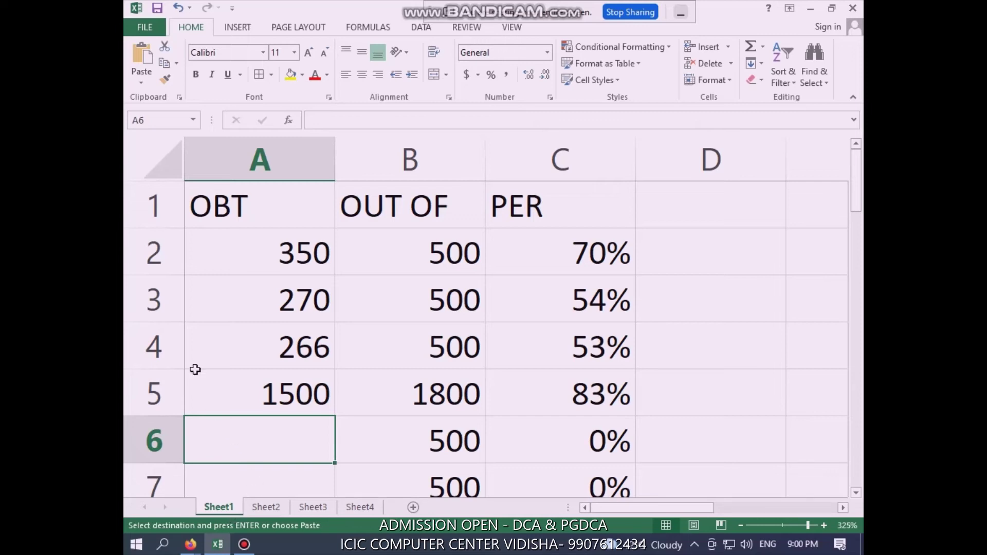
pyautogui.click(142, 32)
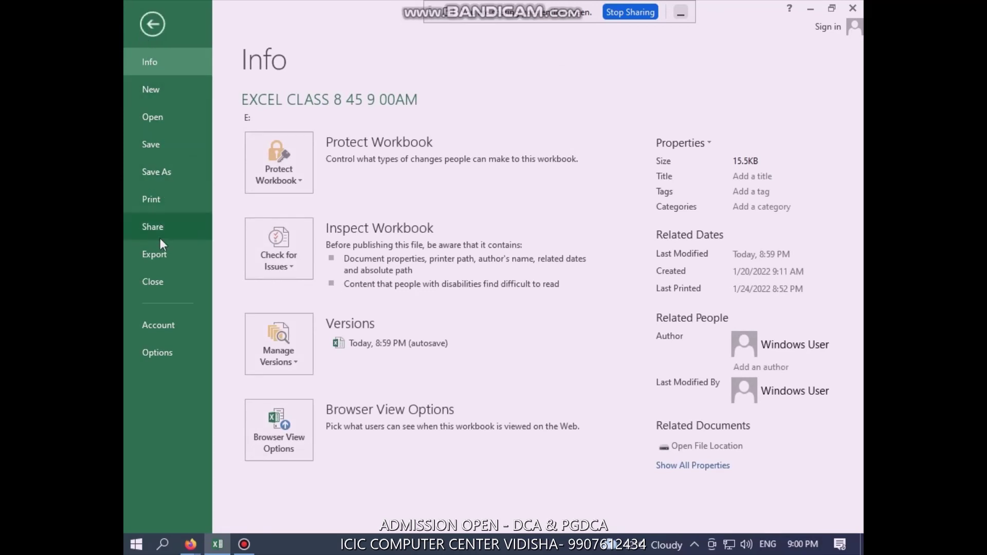
# Choose Save As and pick the Desktop as the save location
pyautogui.click(162, 179)
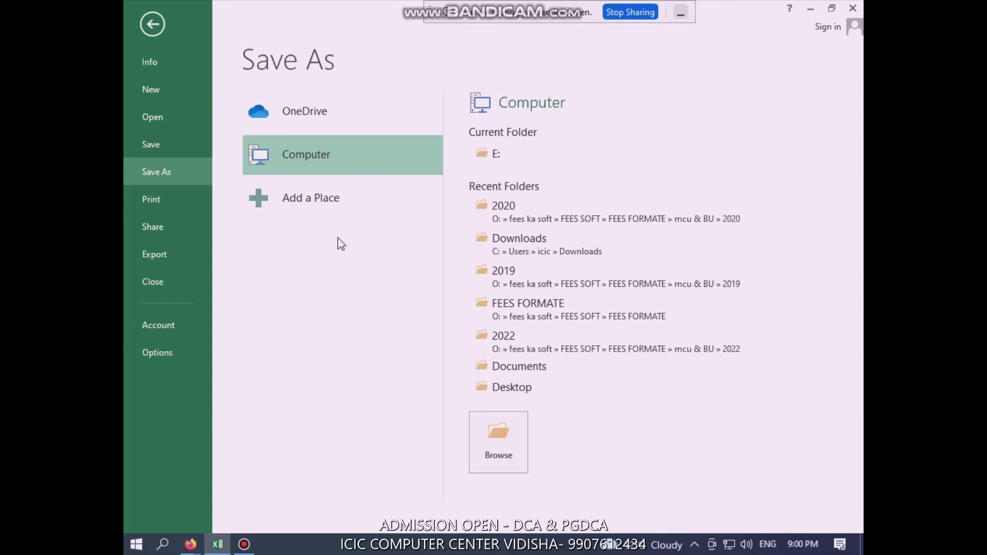
pyautogui.click(522, 390)
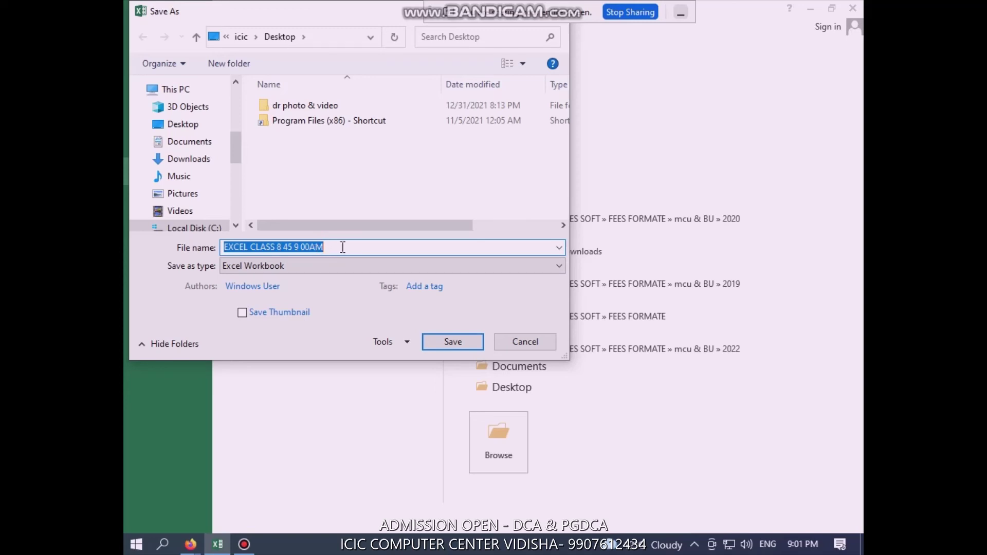
# Append 'PER. 2022' to the existing file name, dropping the mistyped FORM, and save it
pyautogui.click(342, 247)
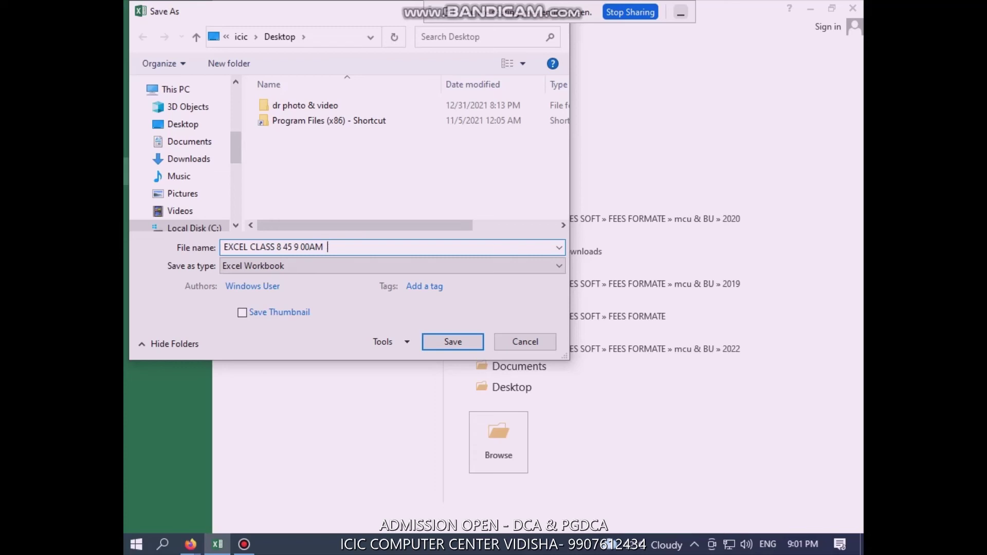
pyautogui.write('FOR')
pyautogui.write('M')
pyautogui.press('BackSpace')
pyautogui.press('BackSpace')
pyautogui.press('BackSpace')
pyautogui.press('BackSpace')
pyautogui.write('PER.')
pyautogui.write('2022')
pyautogui.click(466, 344)
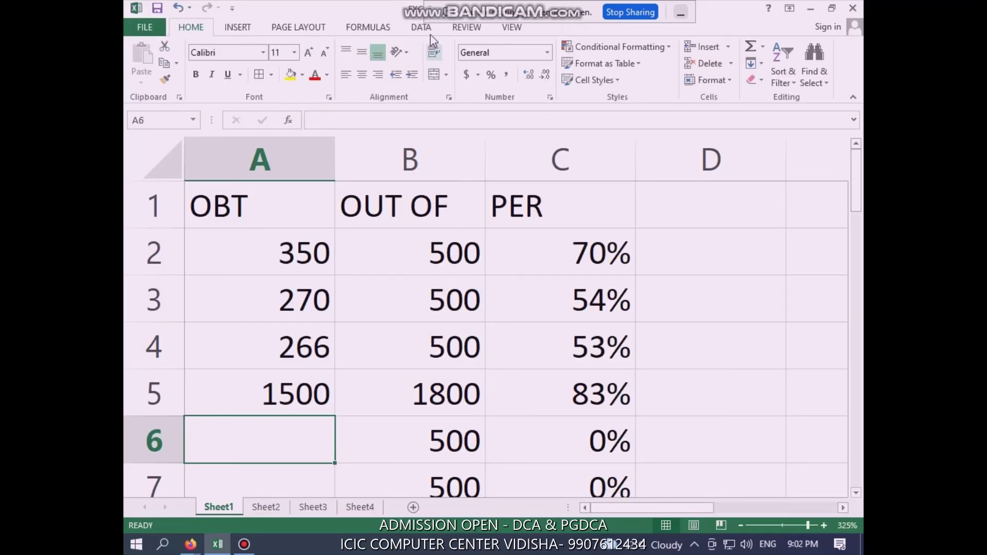
# Clear the obtained marks in A3:A5 on Sheet1
pyautogui.moveTo(431, 12); pyautogui.dragTo(474, 84)
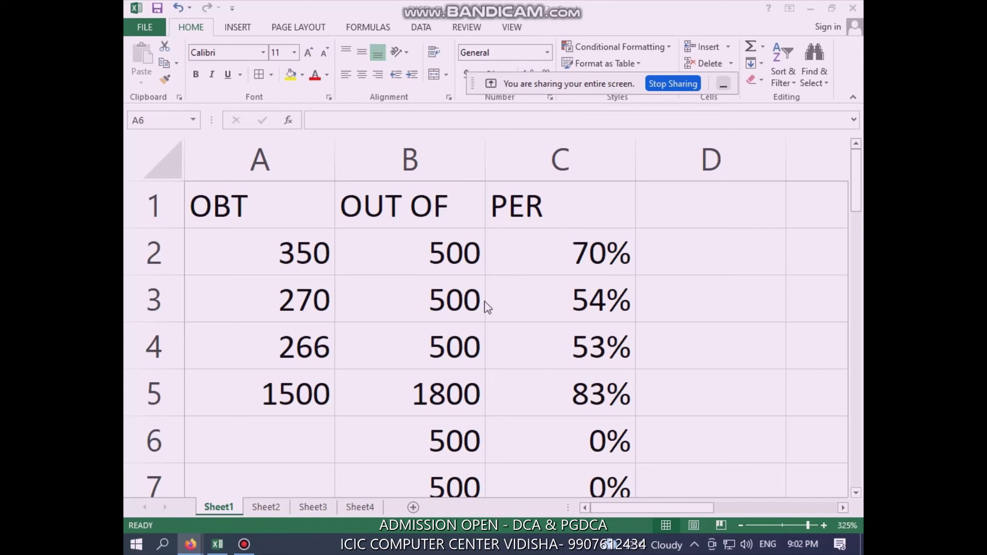
pyautogui.click(445, 390)
pyautogui.moveTo(267, 298); pyautogui.dragTo(293, 389)
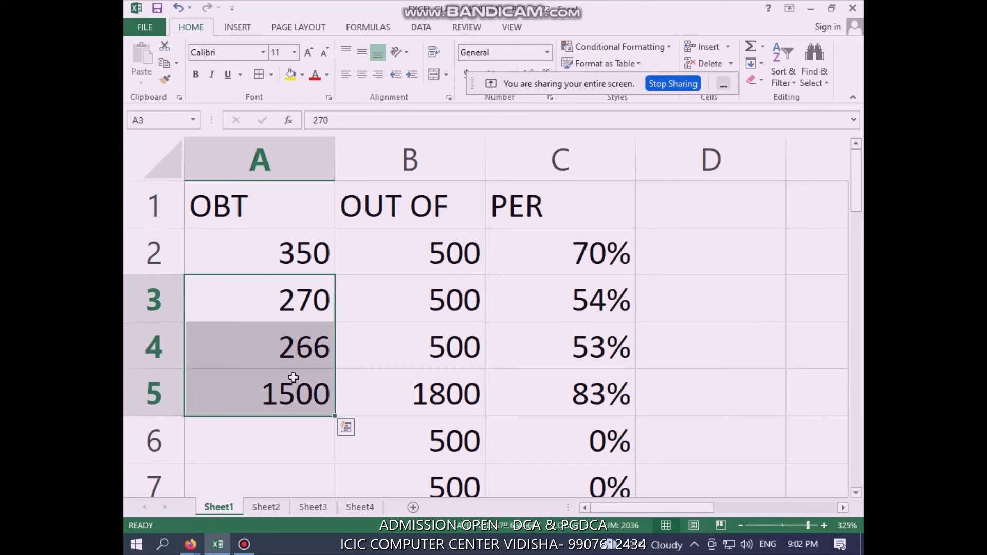
pyautogui.press('Delete')
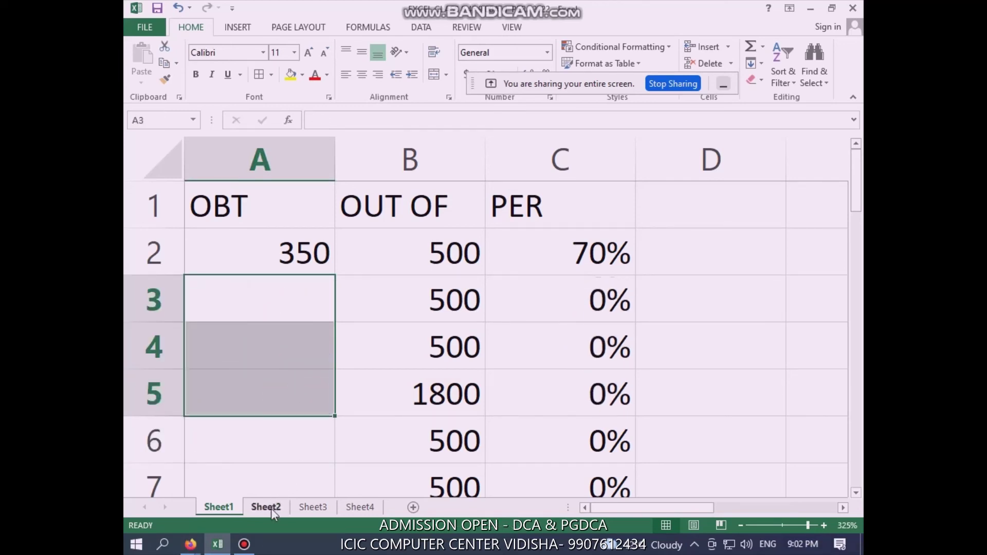
# Clear the student names, mobile numbers and courses in B2:D5 on Sheet2
pyautogui.click(270, 508)
pyautogui.click(376, 433)
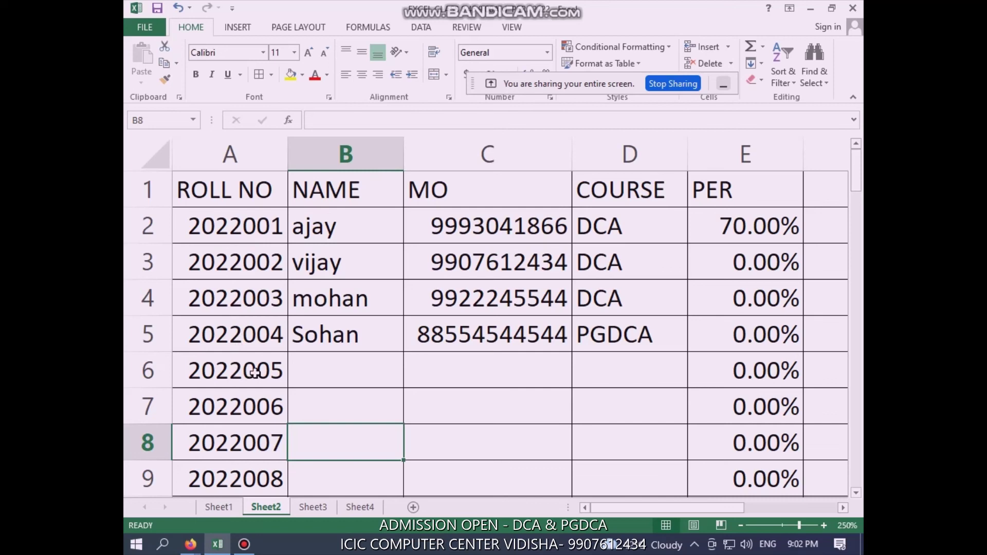
pyautogui.click(363, 333)
pyautogui.moveTo(344, 238); pyautogui.dragTo(629, 322)
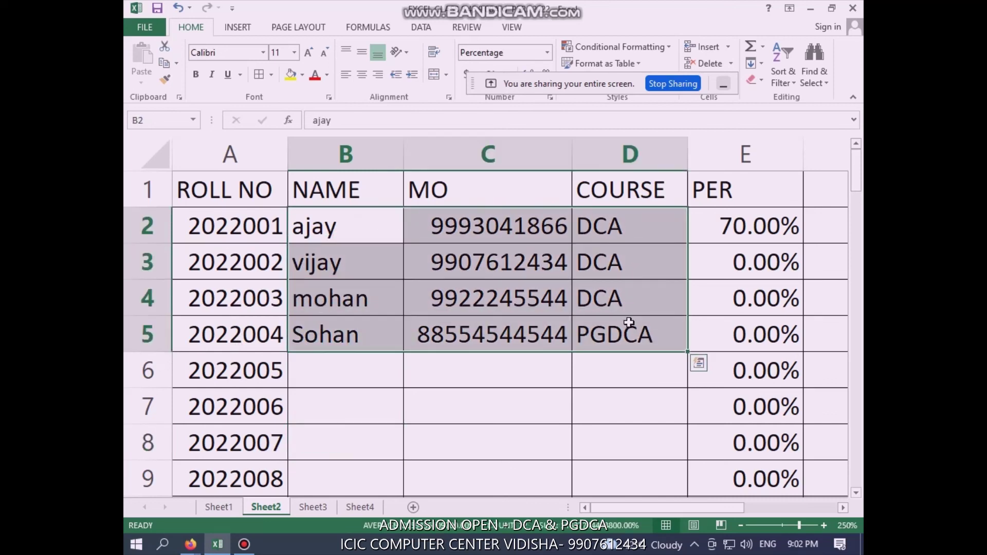
pyautogui.press('Delete')
pyautogui.click(628, 322)
pyautogui.click(502, 302)
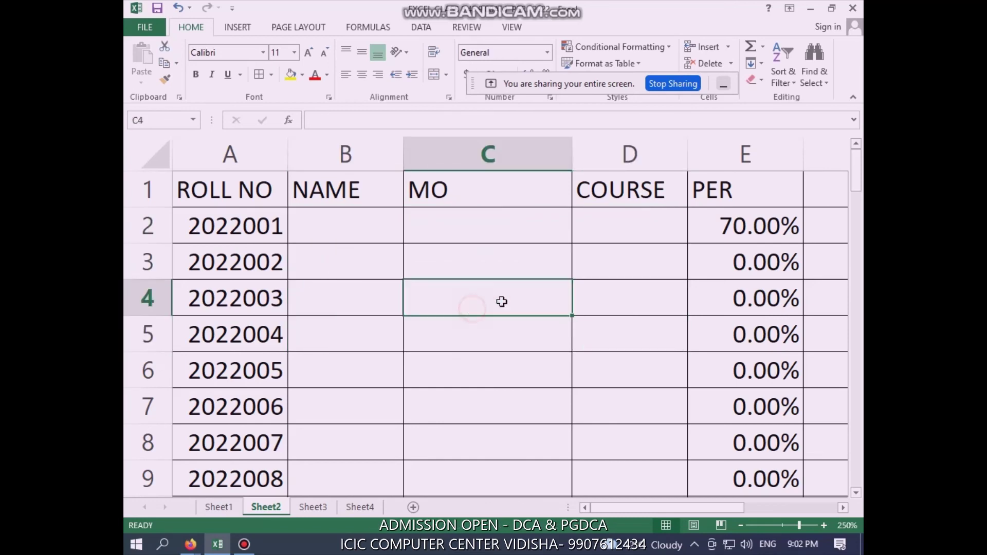
pyautogui.click(336, 226)
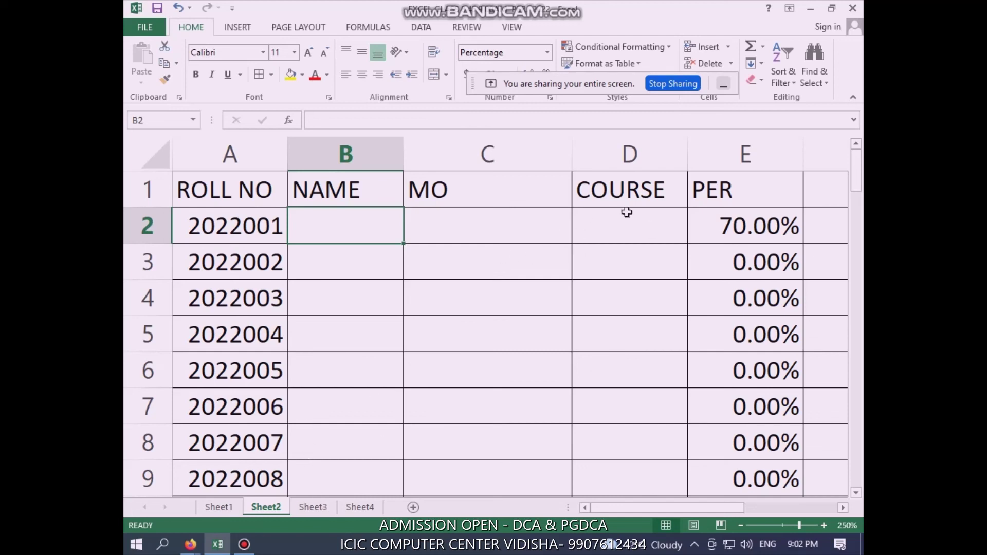
# Open the Ctrl+P print preview of Sheet4's three admit cards on A4 portrait
pyautogui.click(315, 507)
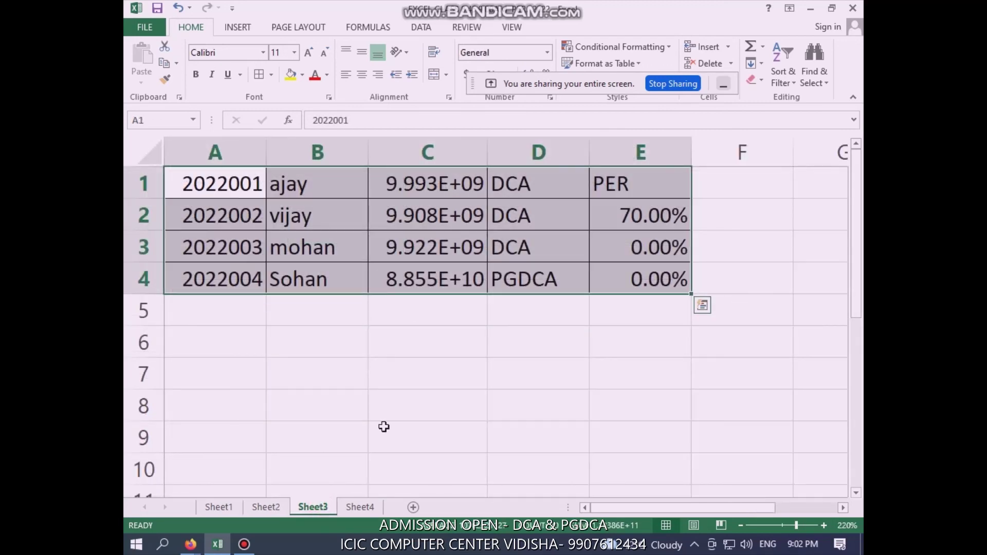
pyautogui.click(359, 508)
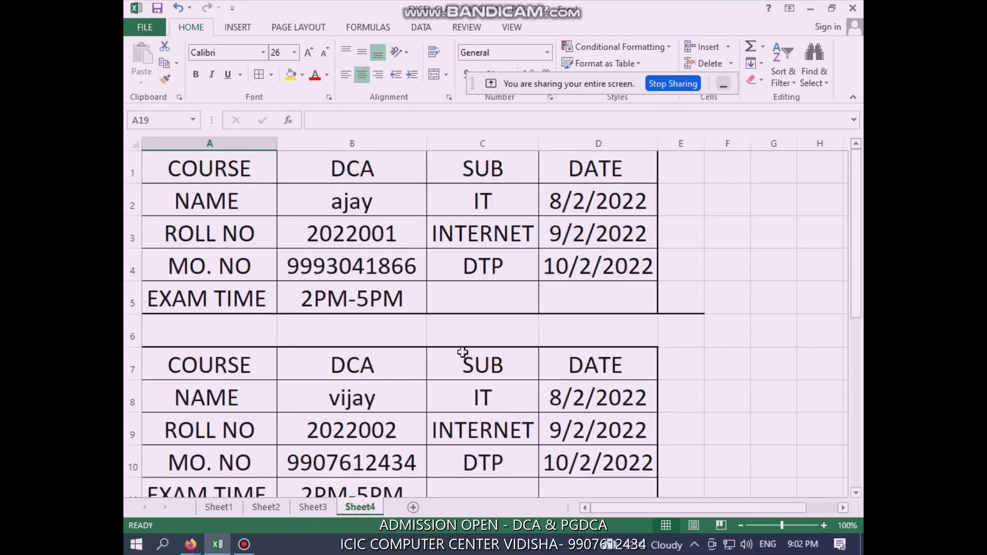
pyautogui.hotkey('ctrl', 'p')
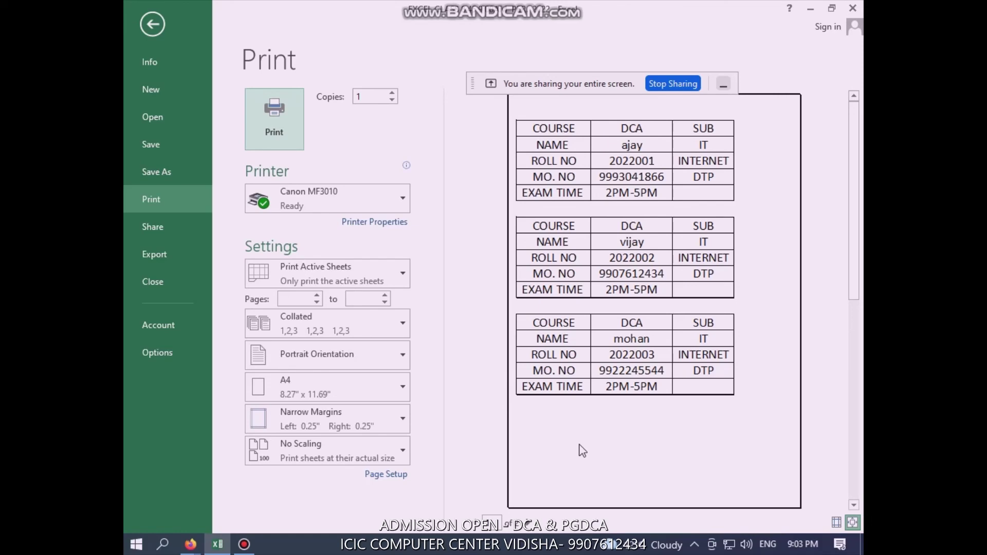
# Leave print preview, pass through Sheet3 and Sheet2, and select cell B4 on Sheet1
pyautogui.press('Escape')
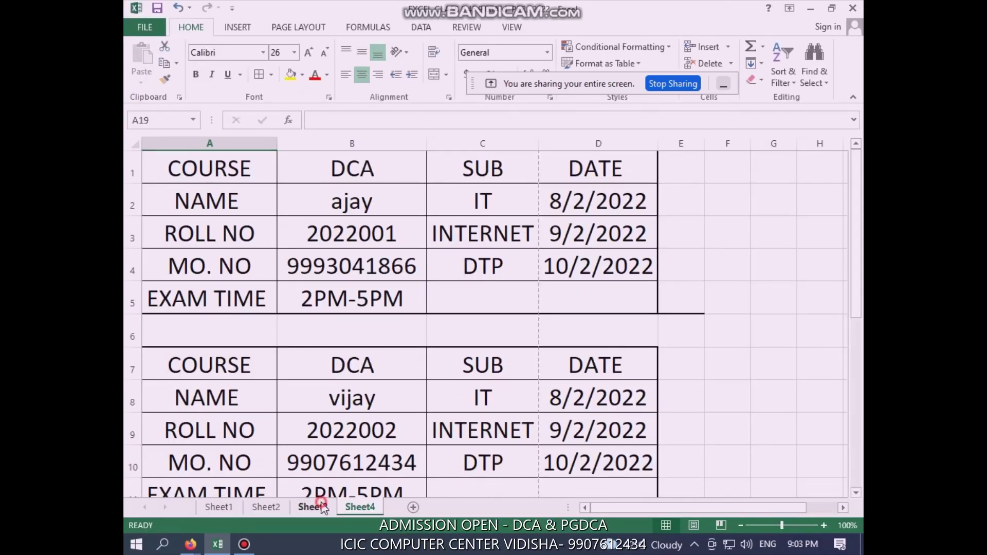
pyautogui.click(314, 507)
pyautogui.click(267, 507)
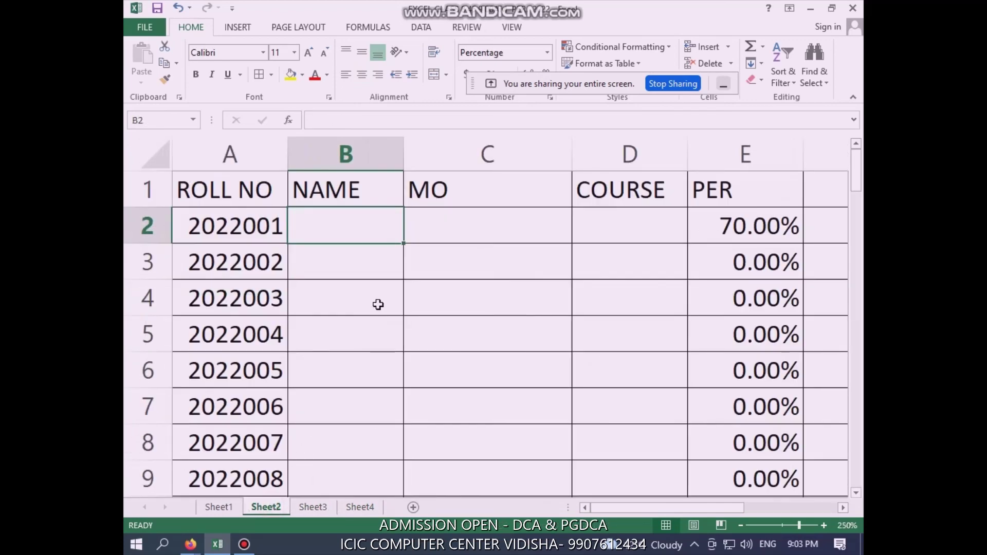
pyautogui.click(378, 305)
pyautogui.click(226, 508)
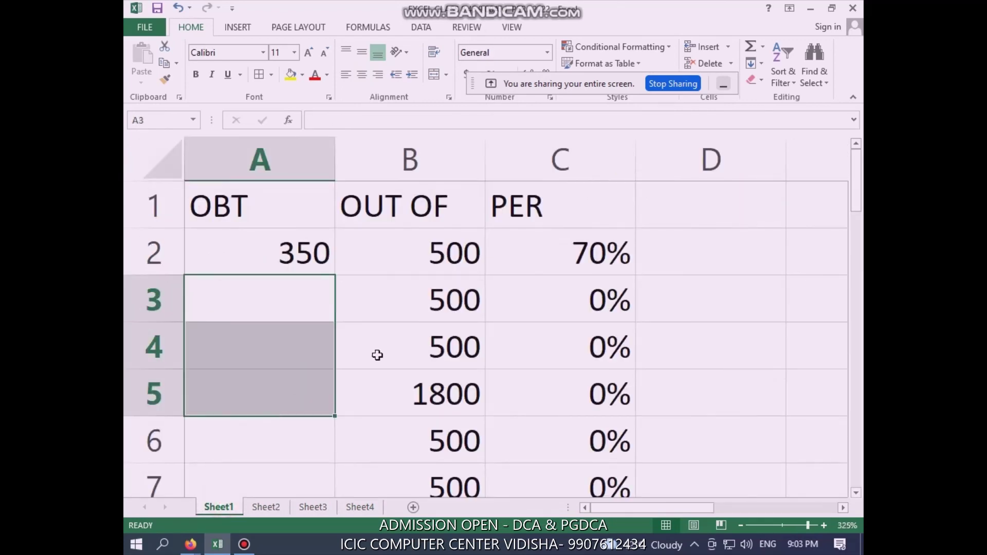
pyautogui.click(377, 355)
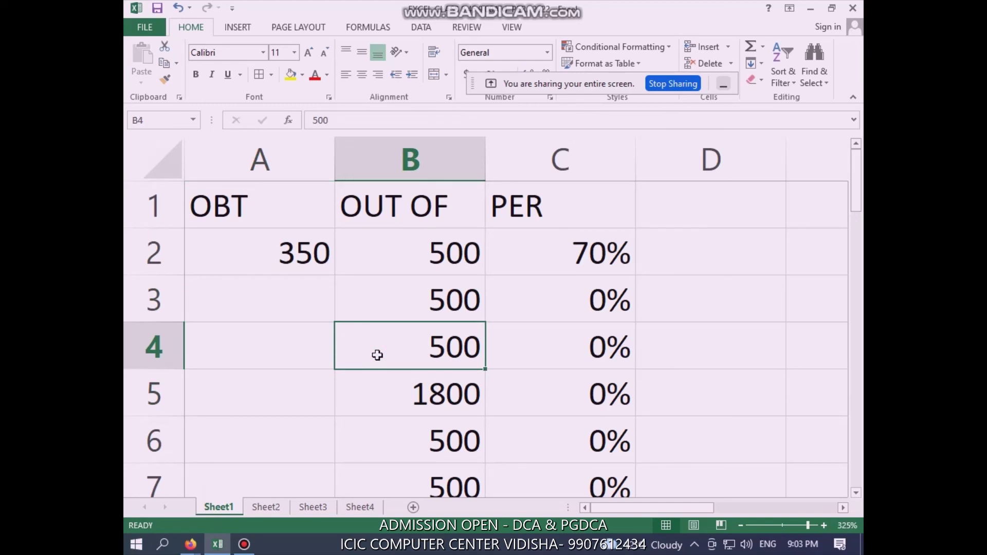